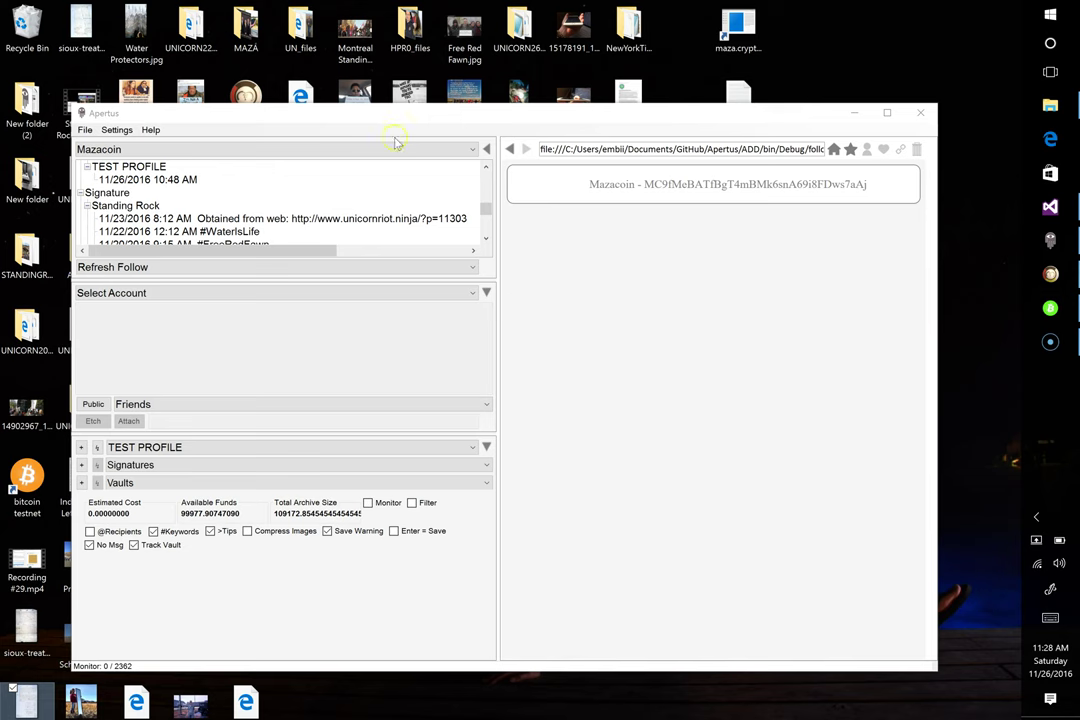
# Move the Apertus wallet window higher and slightly left on the desktop.
pyautogui.moveTo(323, 111); pyautogui.dragTo(308, 87)
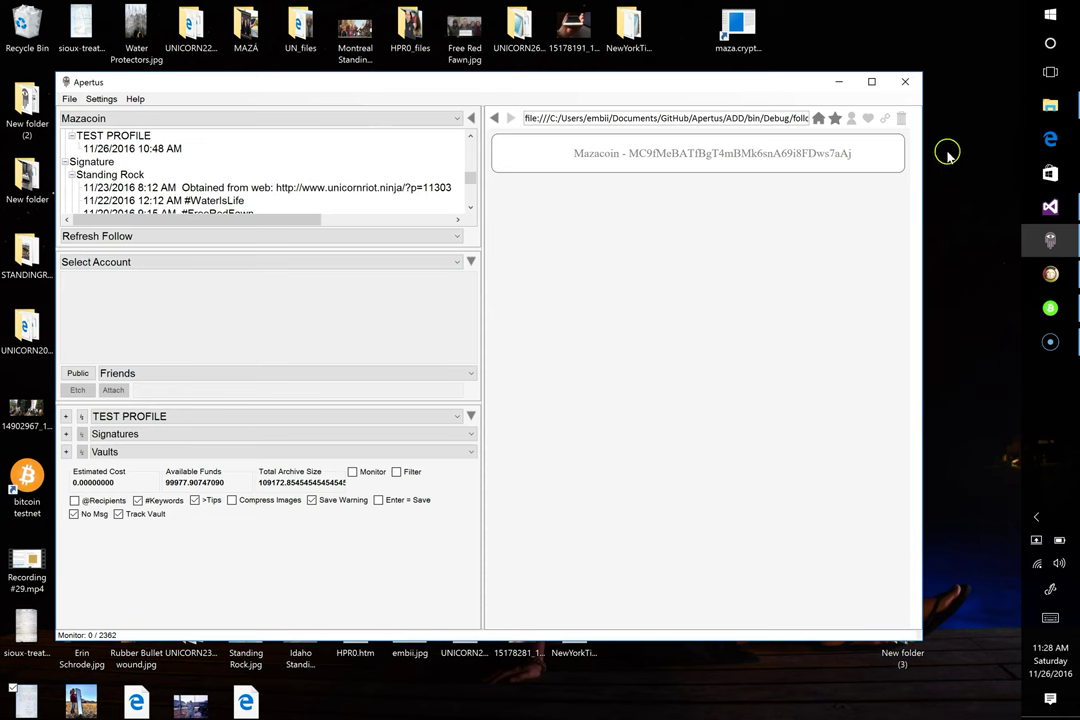
# Launch Notepad via a 'note' search, place it upper right, and bring Apertus back in front.
pyautogui.click(1051, 12)
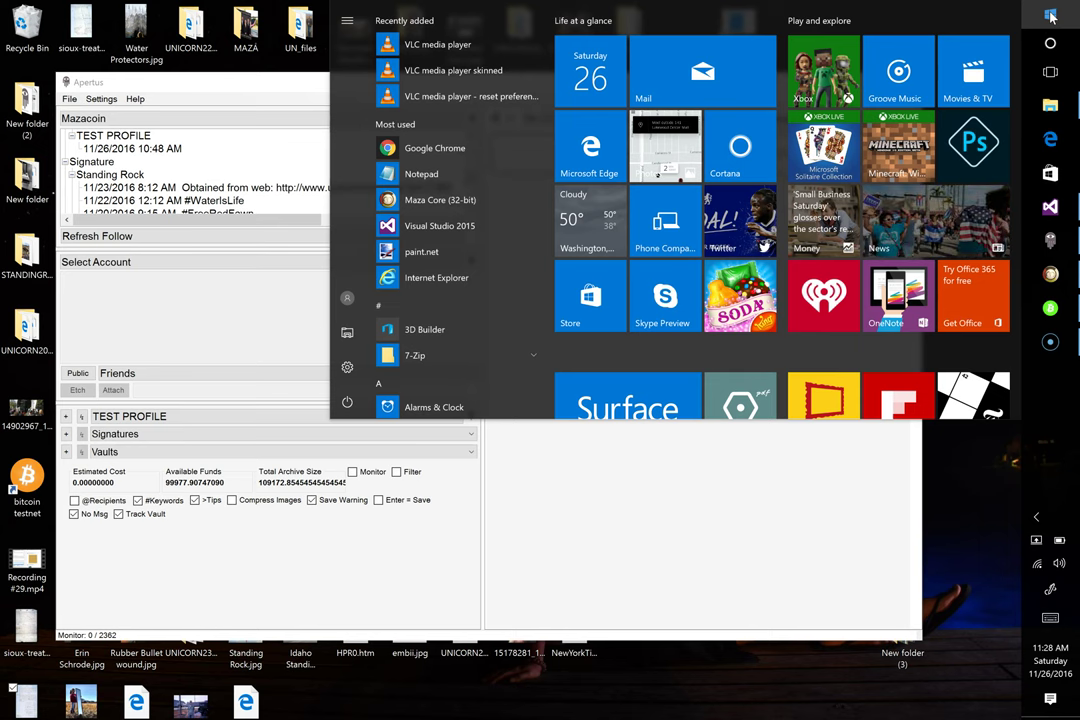
pyautogui.click(1051, 14)
pyautogui.write('note')
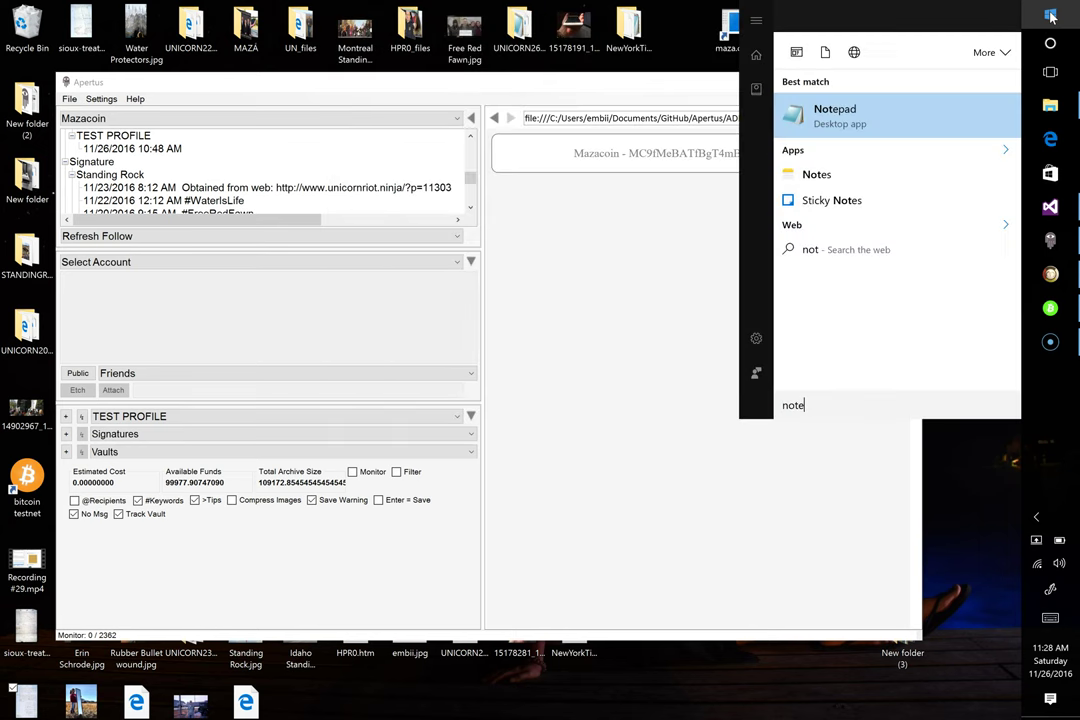
pyautogui.click(879, 89)
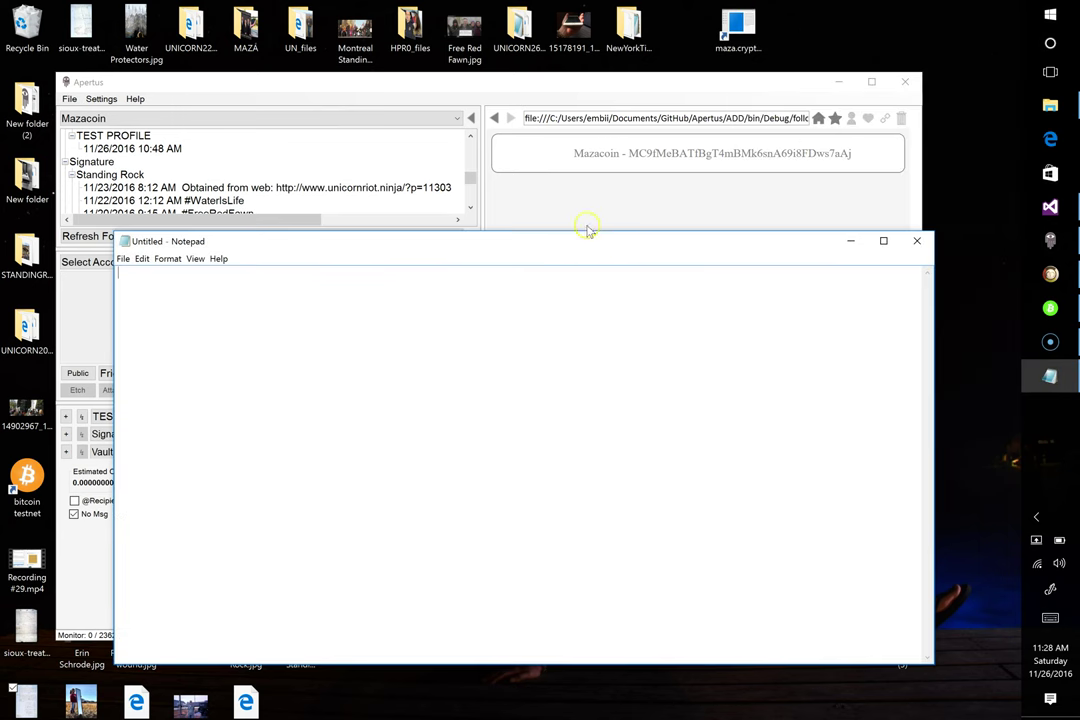
pyautogui.moveTo(581, 243); pyautogui.dragTo(824, 170)
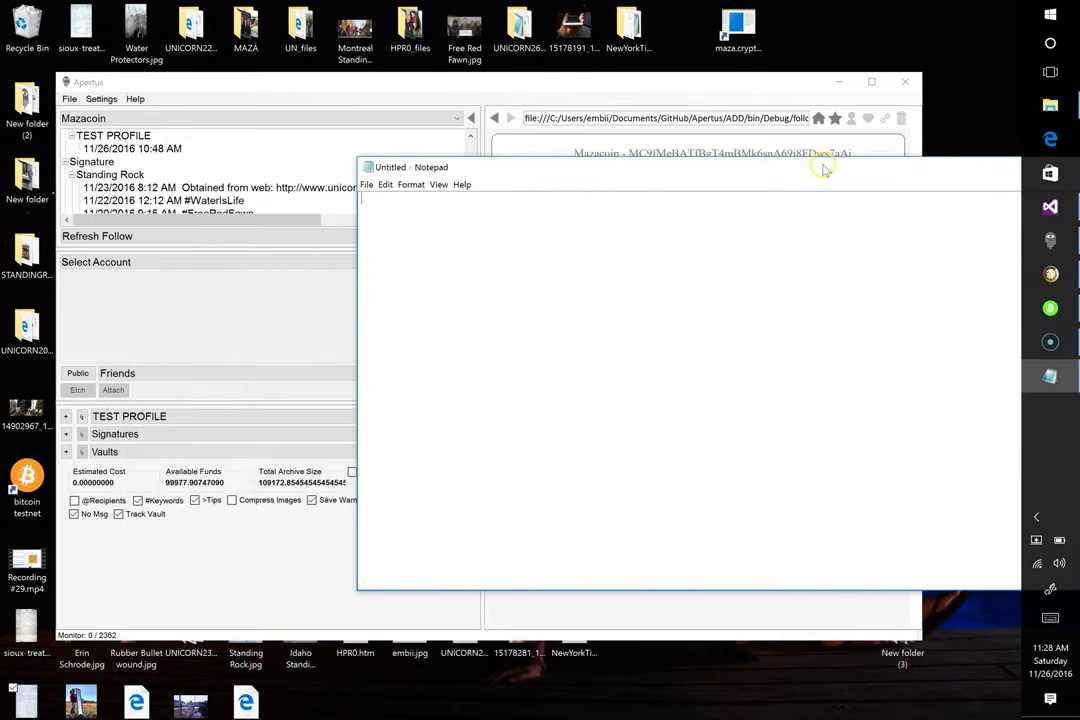
pyautogui.click(352, 86)
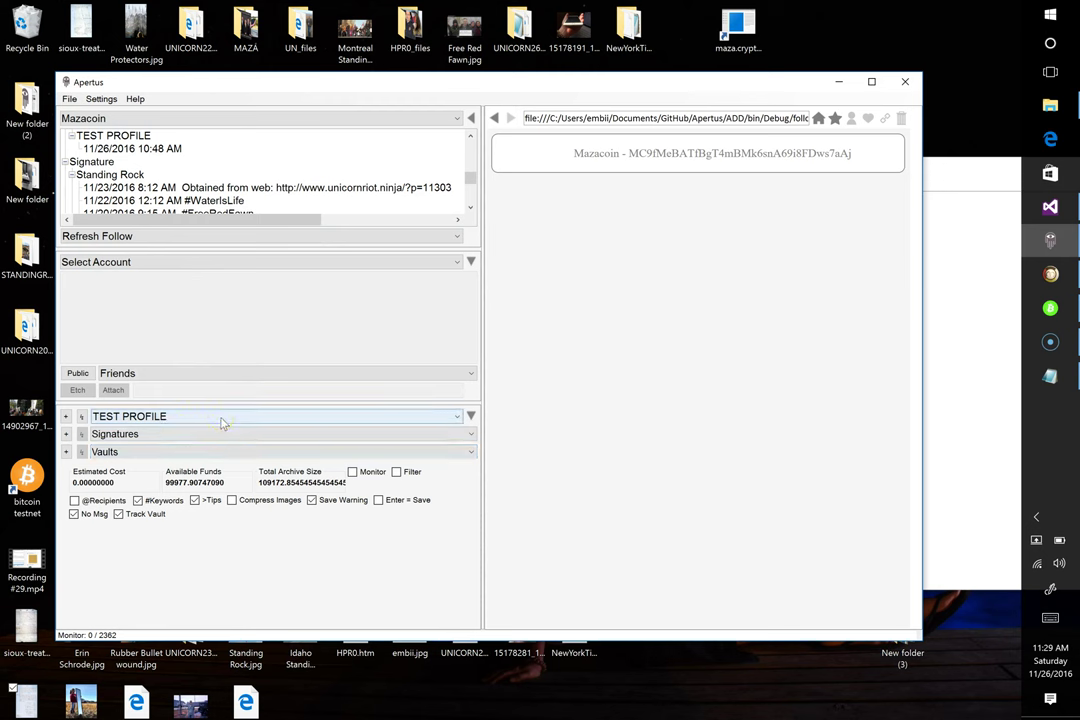
# Check the profile list, then select TEST SIGNATURE and TEST VAULT.
pyautogui.click(222, 421)
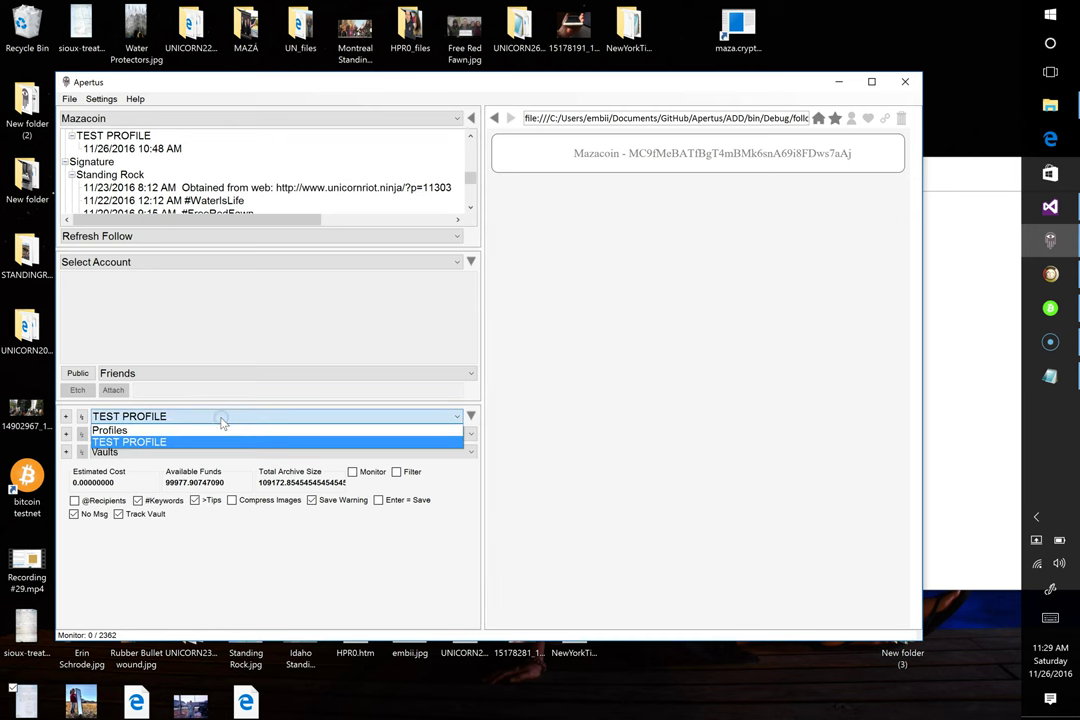
pyautogui.click(243, 335)
pyautogui.click(169, 434)
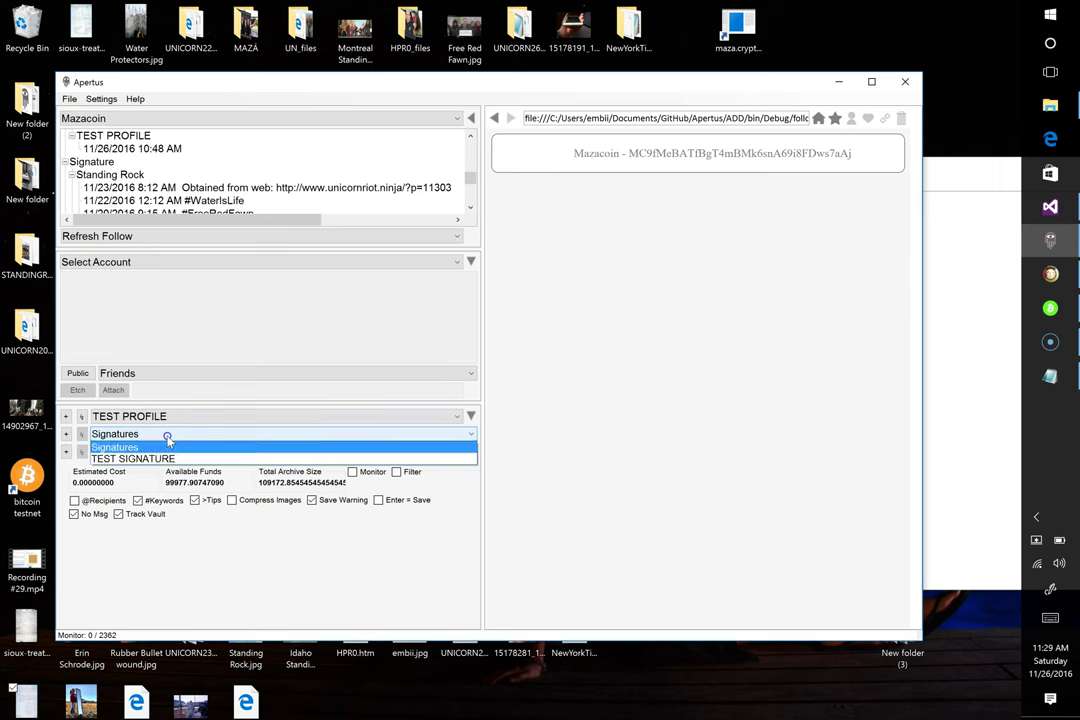
pyautogui.click(167, 453)
pyautogui.click(167, 452)
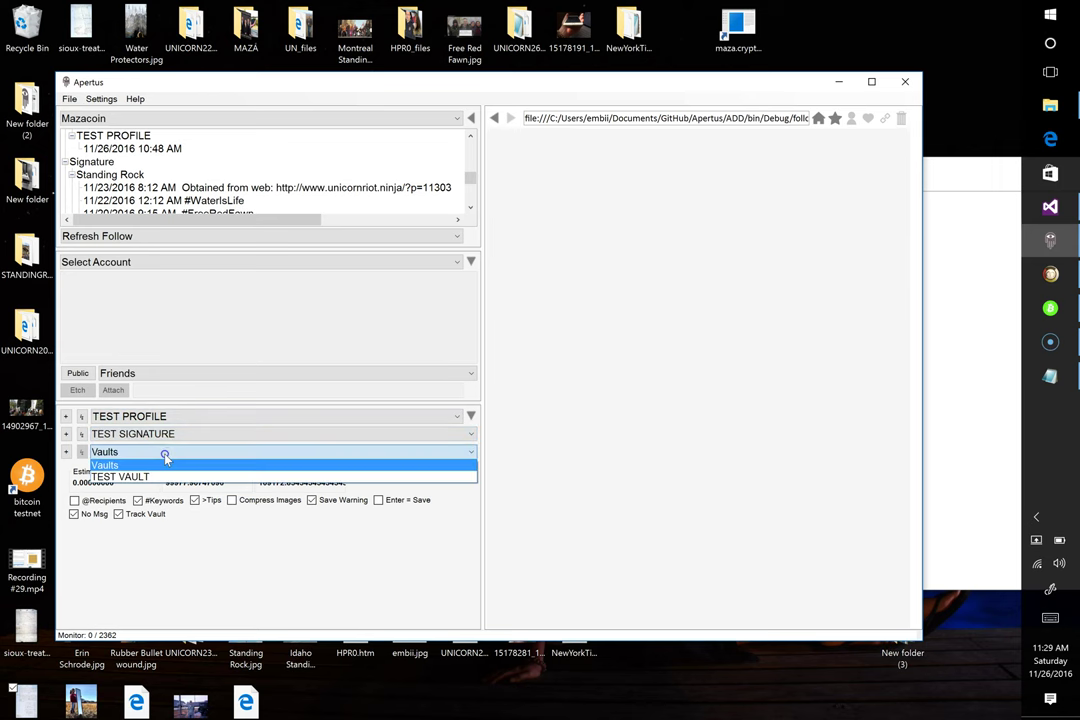
pyautogui.click(160, 476)
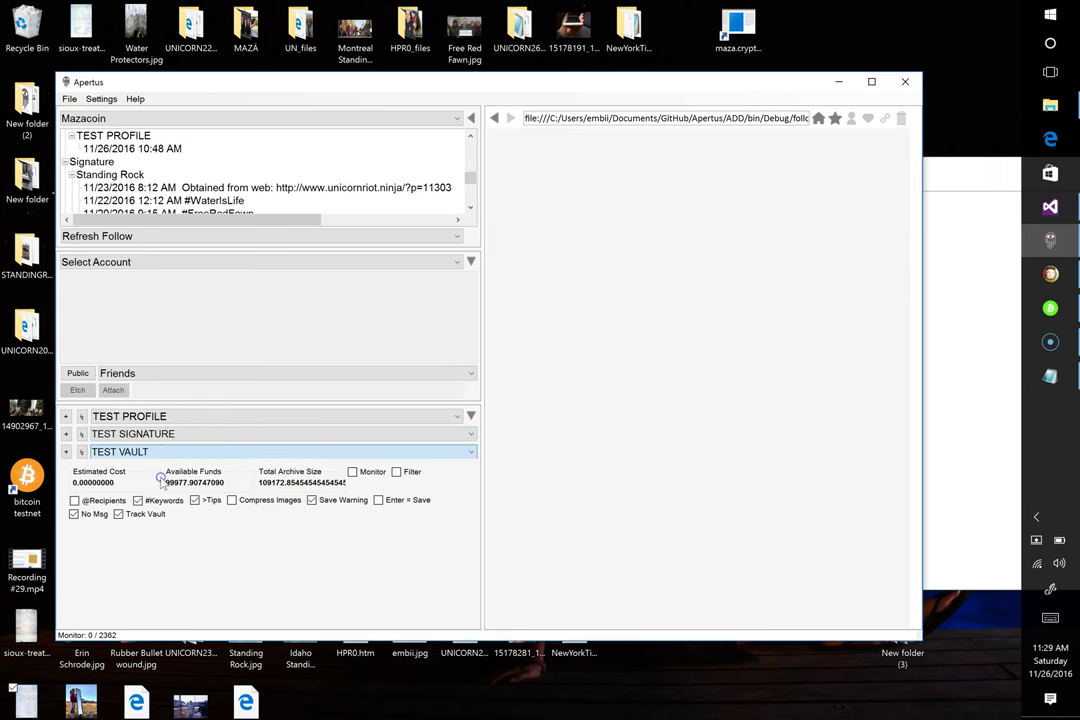
# Reselect TEST PROFILE and TEST SIGNATURE, and clear the vault choice back to Vaults.
pyautogui.click(183, 418)
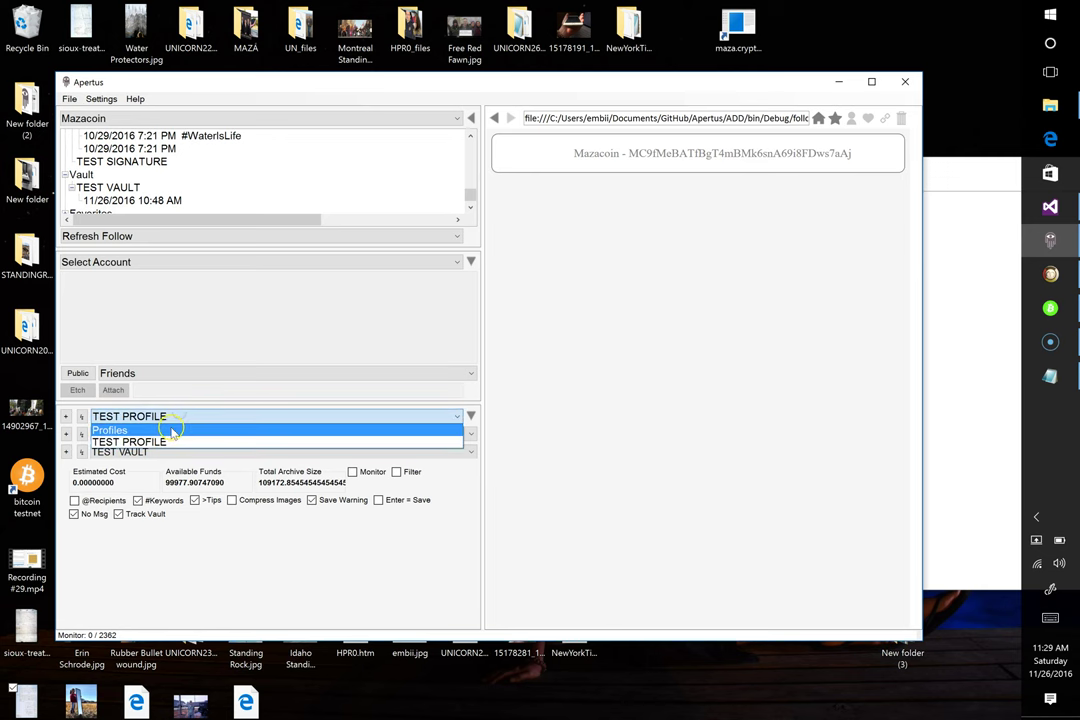
pyautogui.click(168, 443)
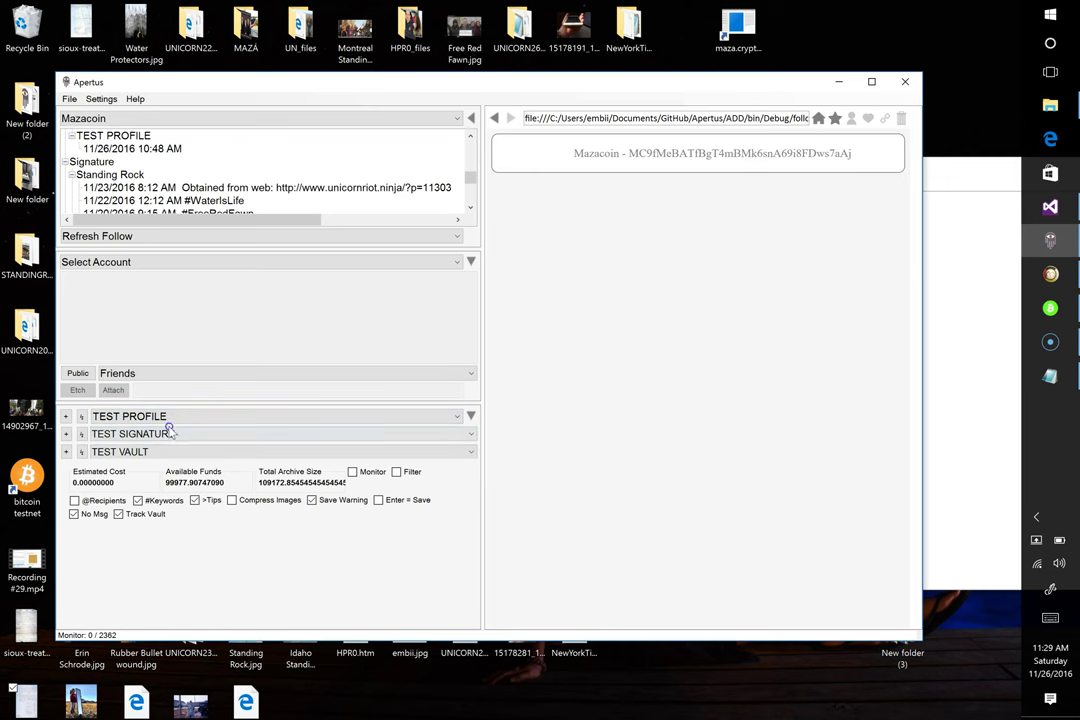
pyautogui.click(170, 437)
pyautogui.click(160, 458)
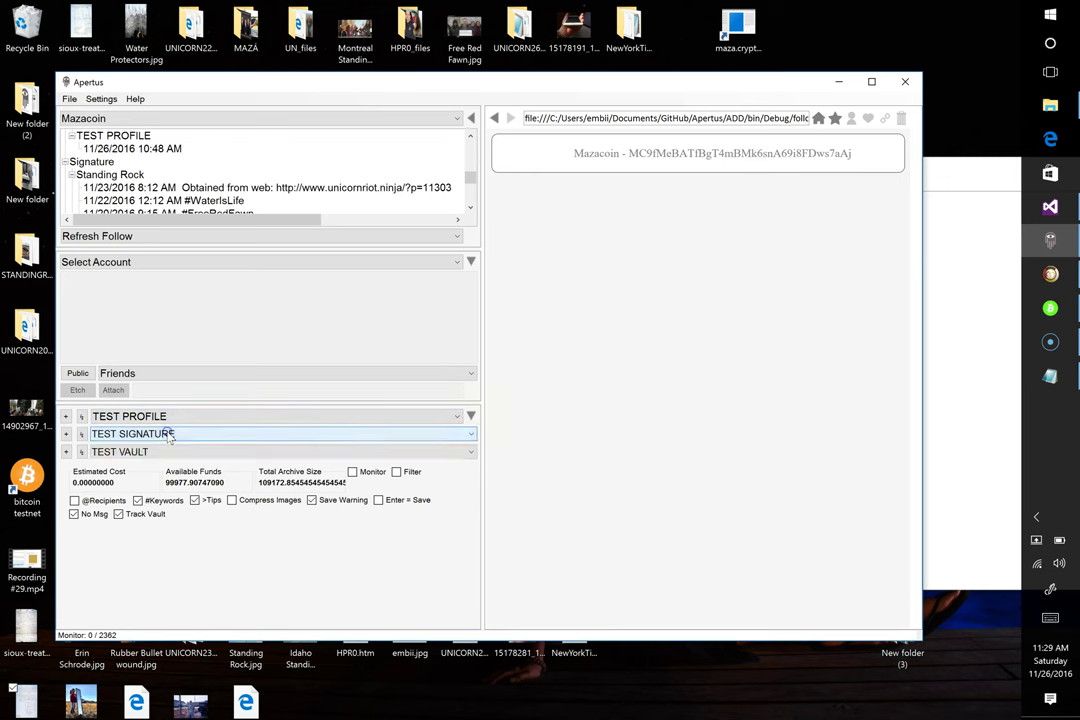
pyautogui.click(160, 452)
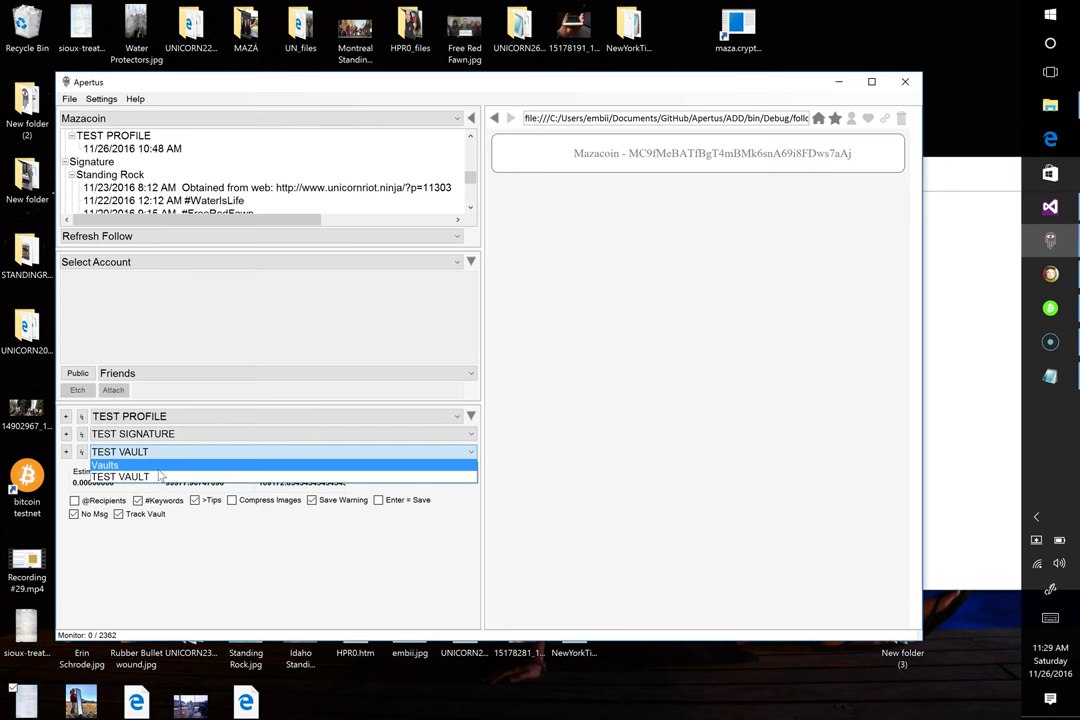
pyautogui.click(158, 467)
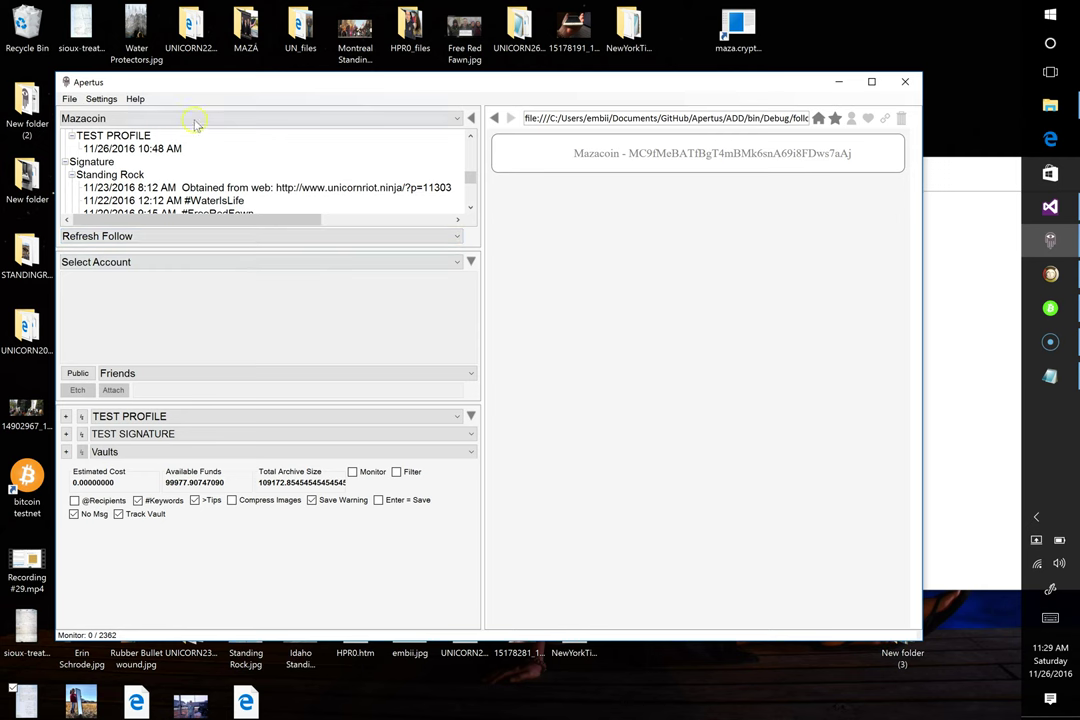
# Reselect the Mazacoin blockchain to reload accounts, then review the profile and signature lists.
pyautogui.click(240, 118)
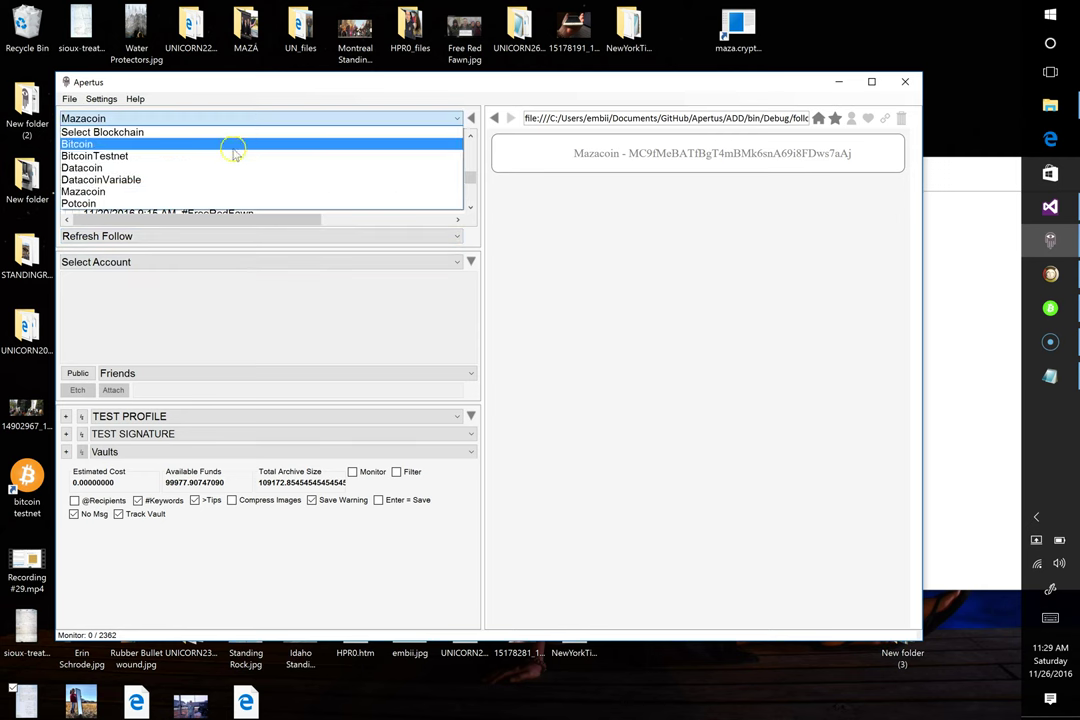
pyautogui.click(212, 188)
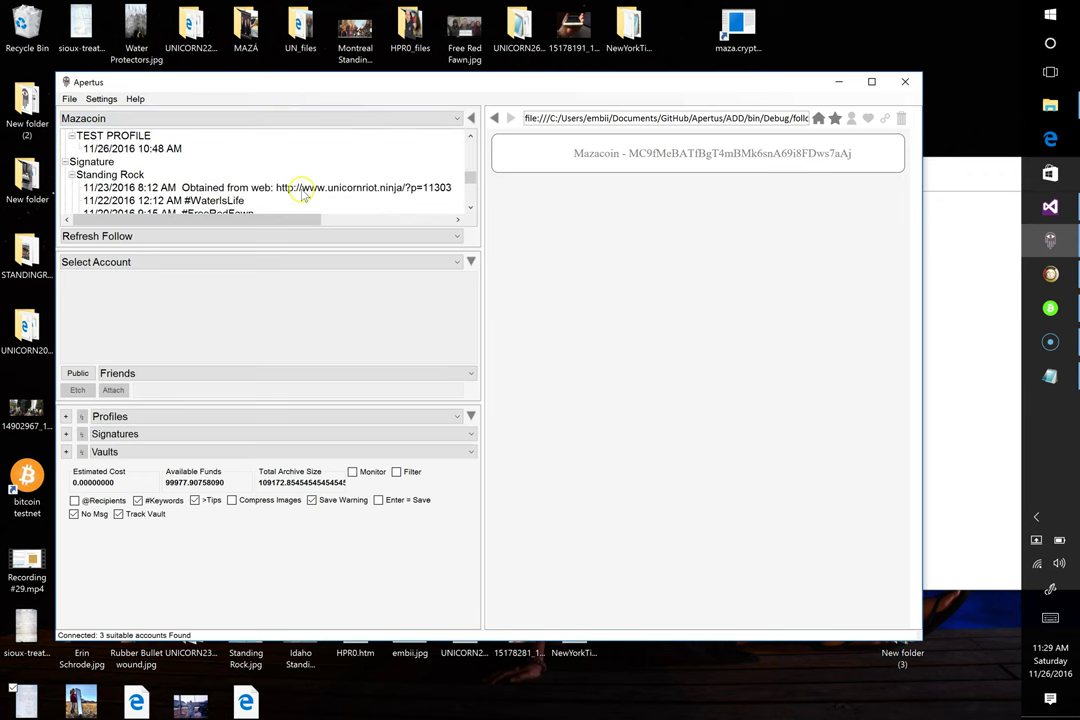
pyautogui.click(108, 416)
pyautogui.click(470, 433)
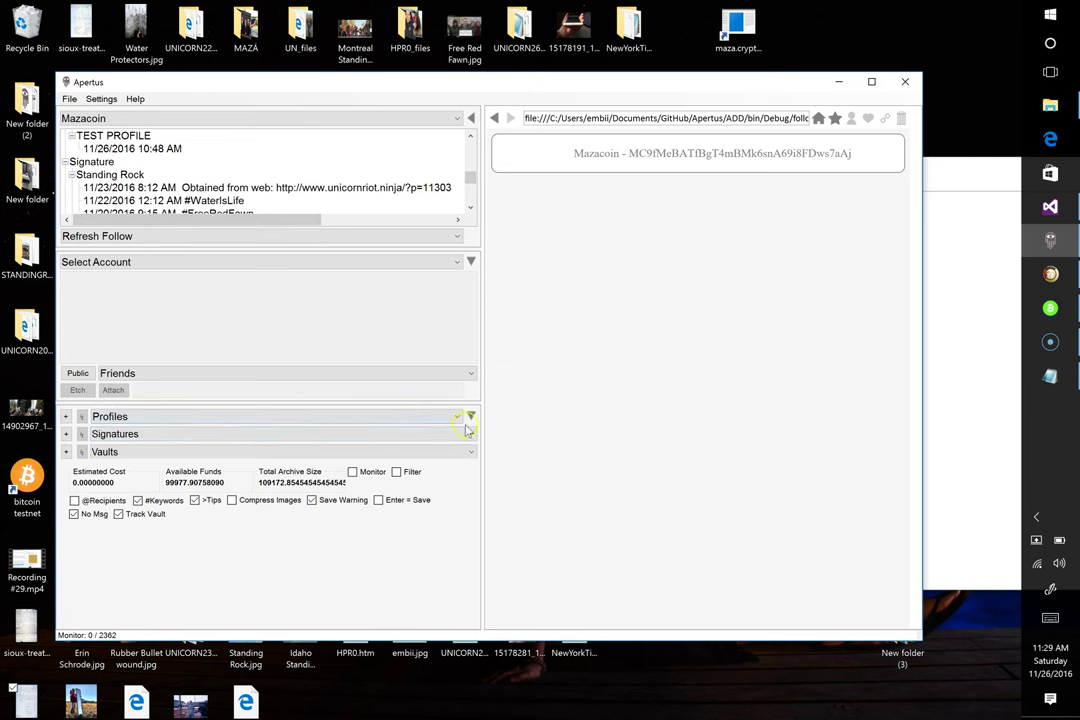
pyautogui.click(470, 433)
pyautogui.click(513, 423)
# Copy the TEST PROFILE private key into Notepad after a 'TEST PROFILE :' label.
pyautogui.click(788, 142)
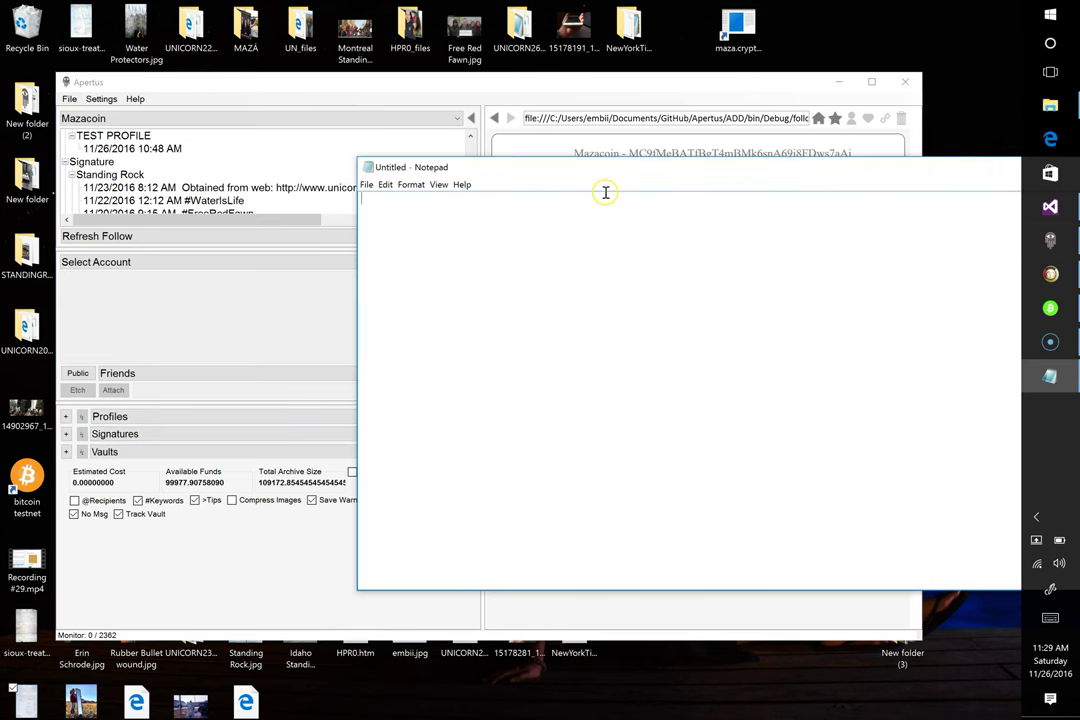
pyautogui.click(83, 418)
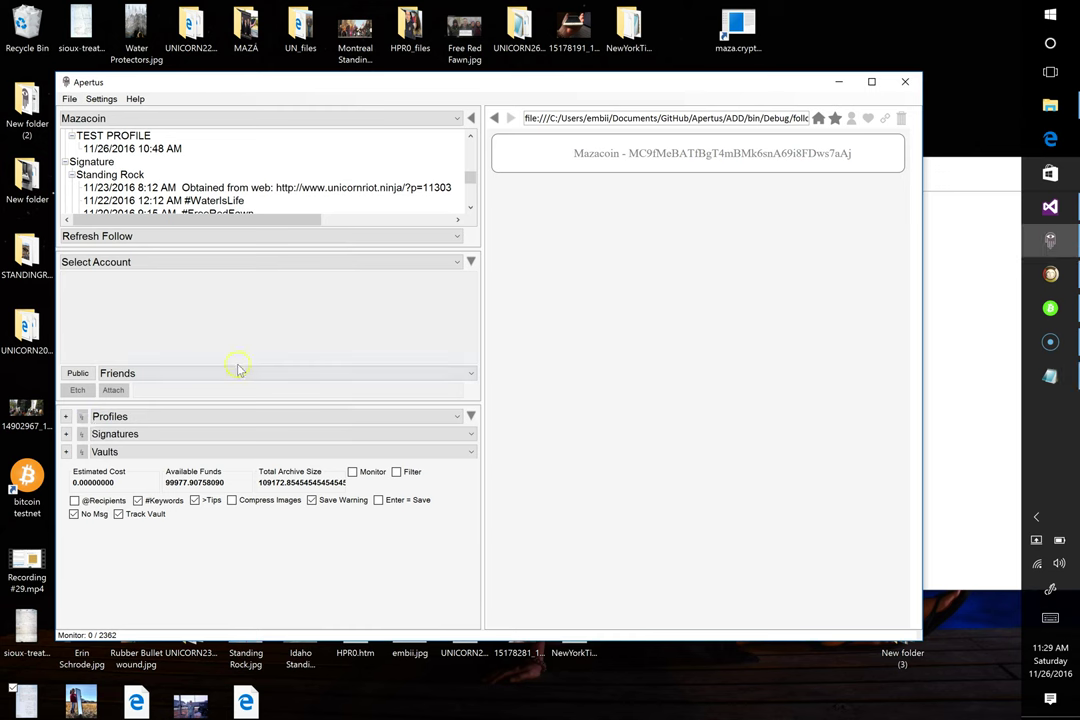
pyautogui.click(105, 417)
pyautogui.click(109, 443)
pyautogui.click(83, 418)
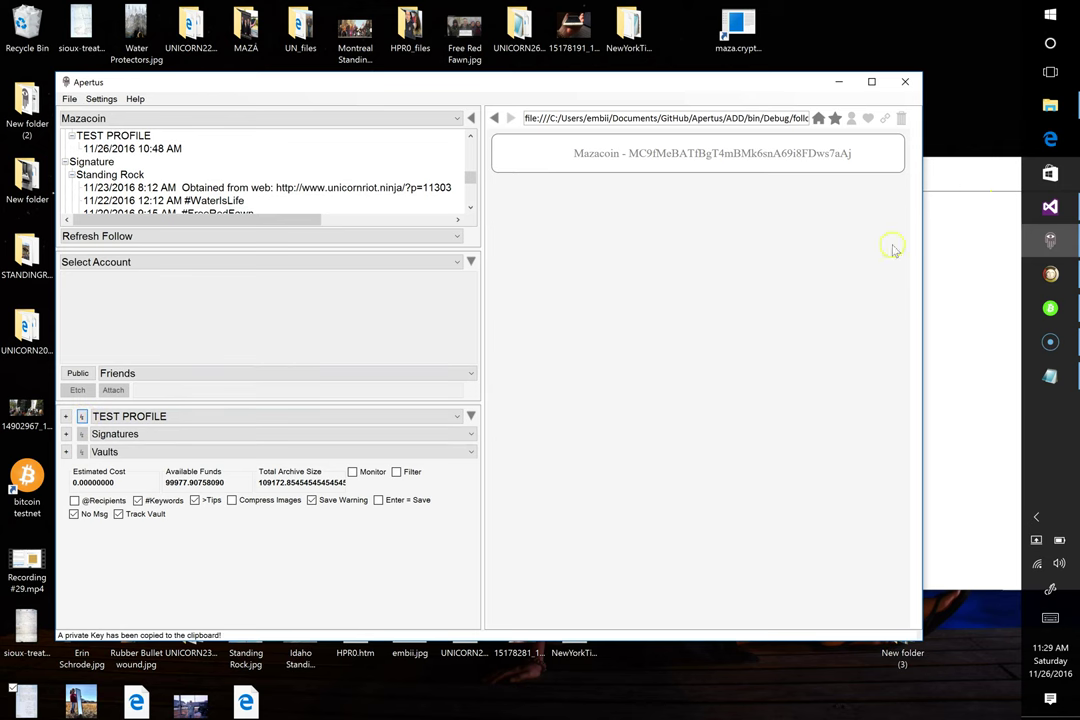
pyautogui.click(964, 176)
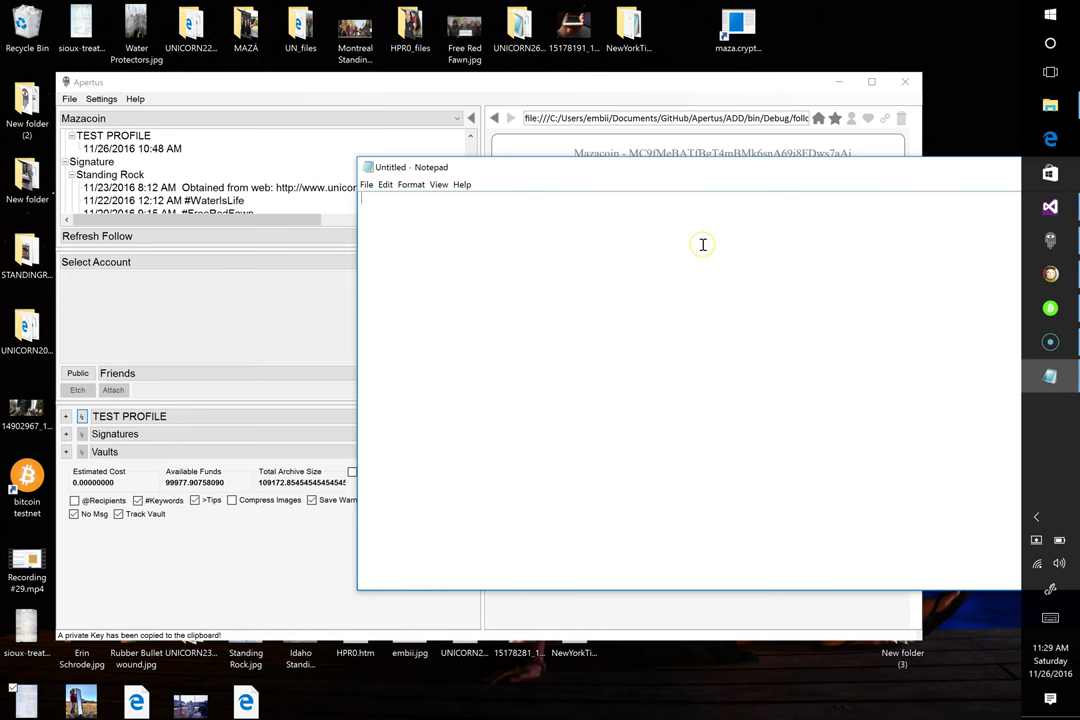
pyautogui.write('TEST PROFILE ')
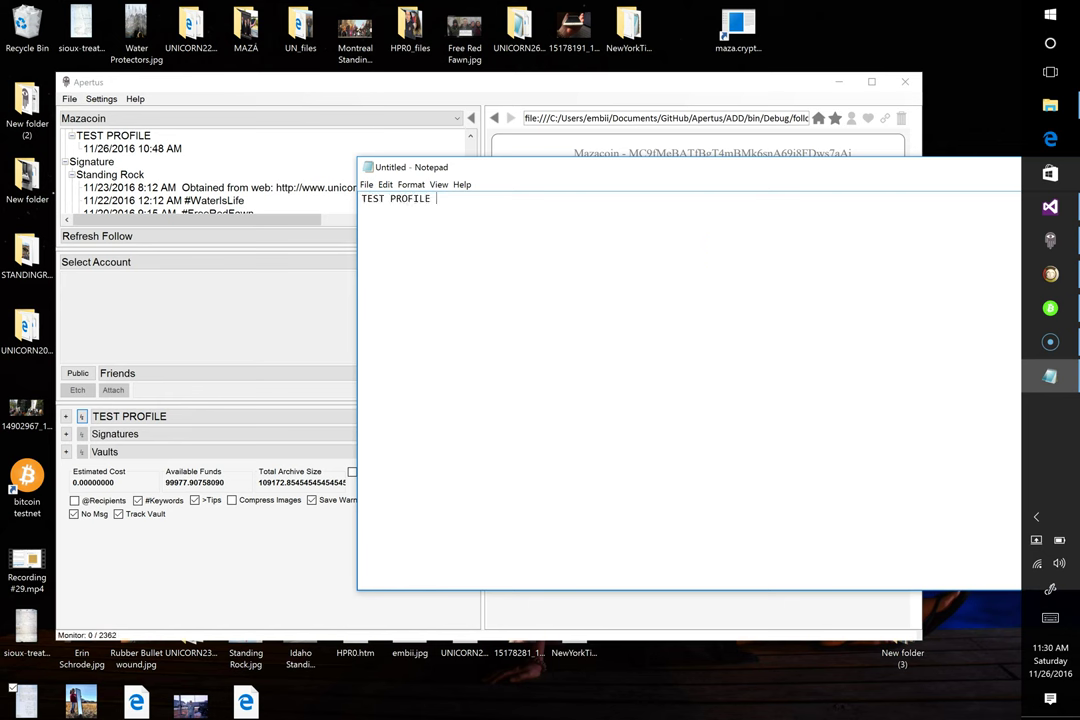
pyautogui.write(':')
pyautogui.hotkey('ctrl', 'v')
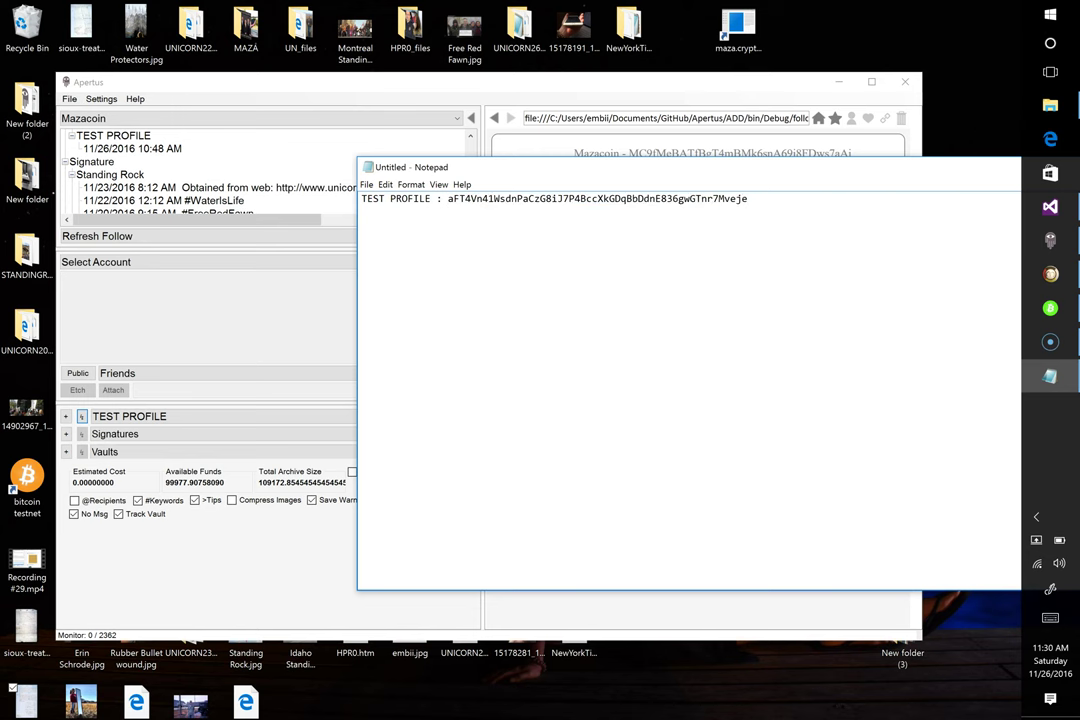
# Add the TEST SIGNATURE private key to the note under a 'TEST SIGNATURE :' label.
pyautogui.click(178, 488)
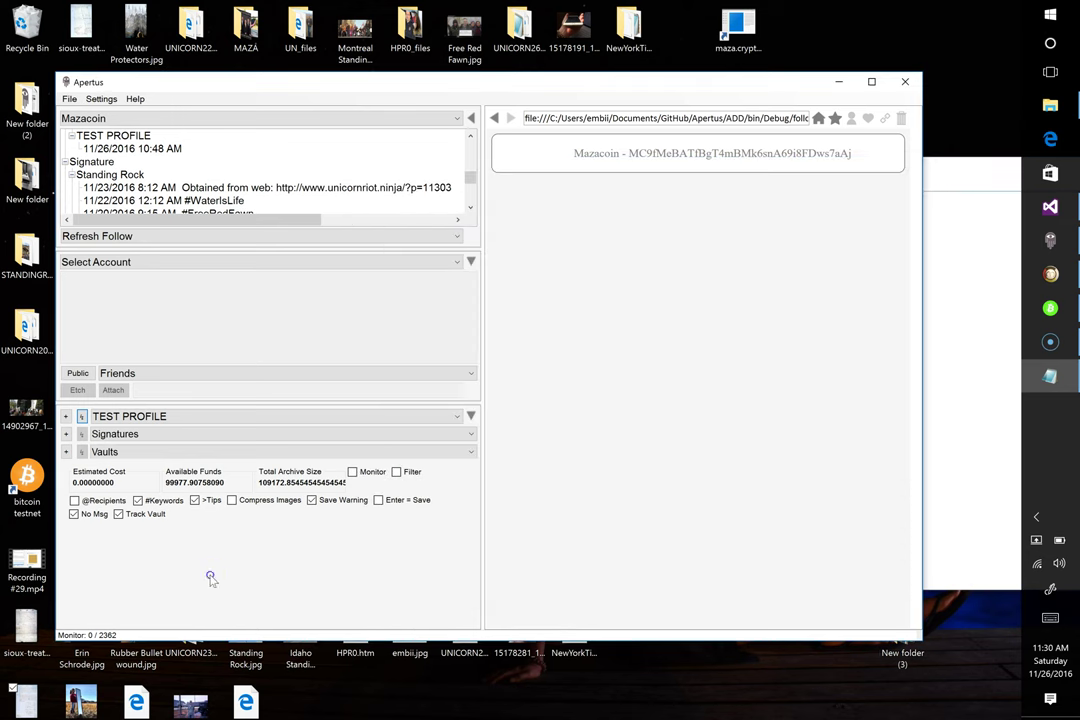
pyautogui.click(112, 434)
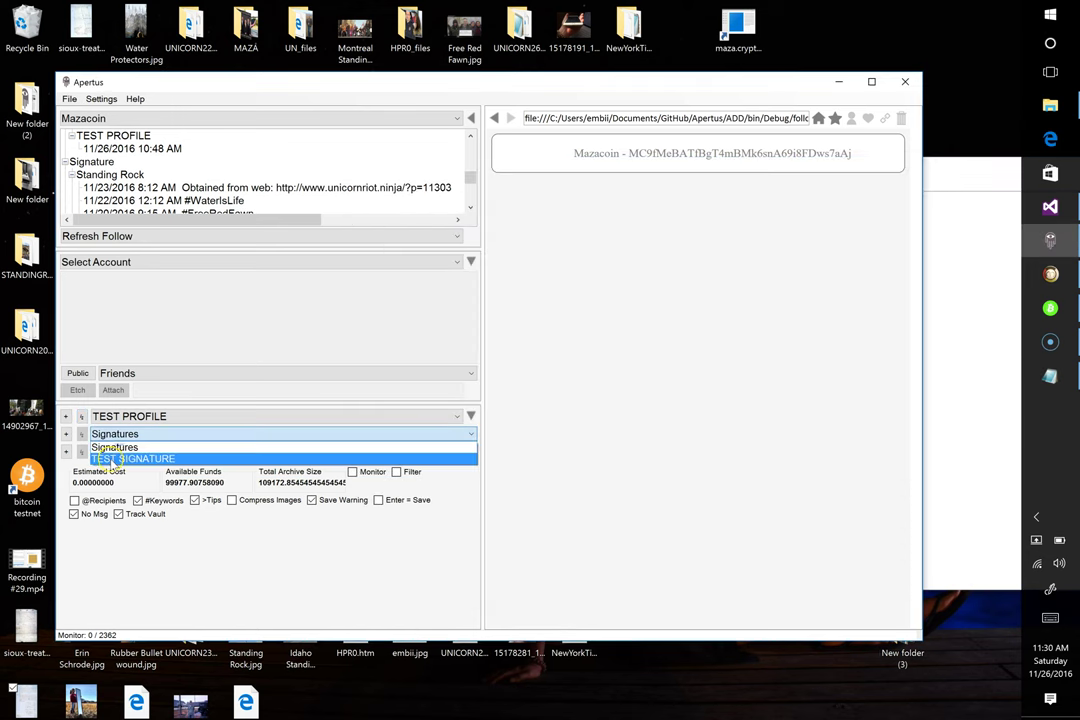
pyautogui.click(103, 454)
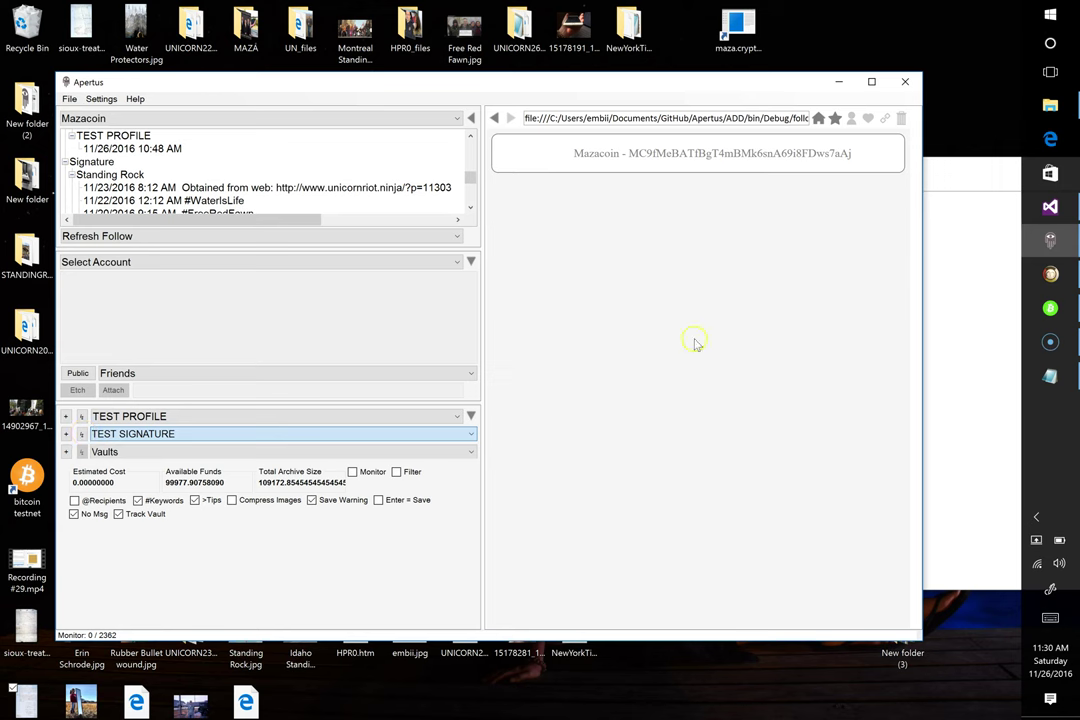
pyautogui.click(963, 337)
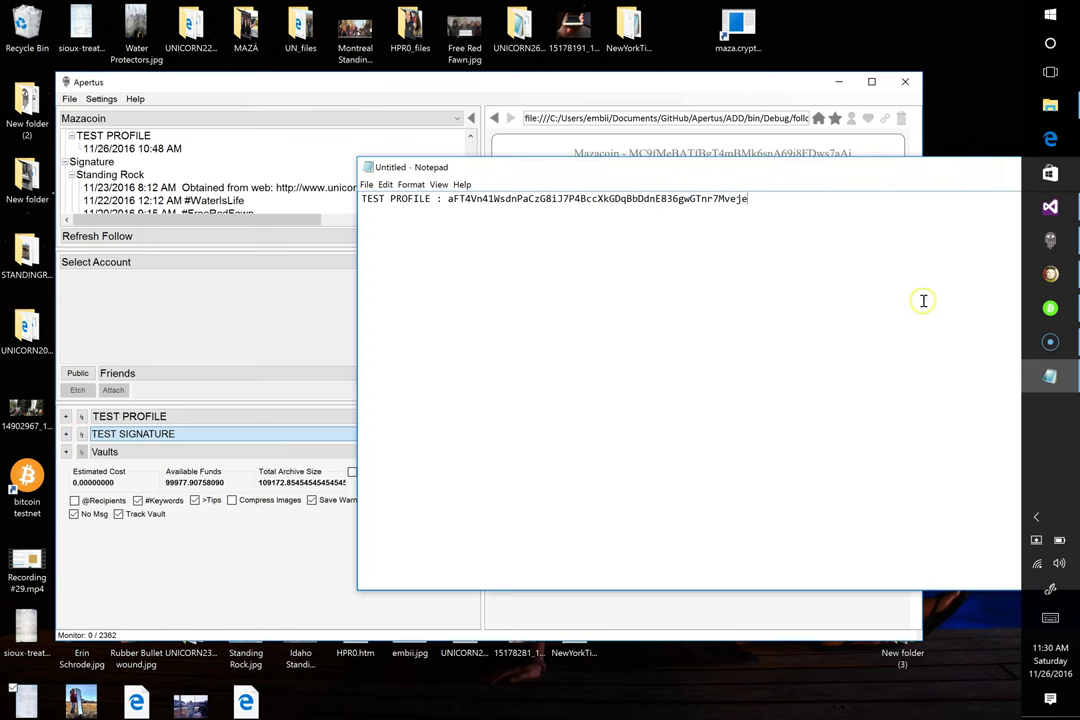
pyautogui.write('TEST SIGNATURE :')
pyautogui.hotkey('ctrl', 'v')
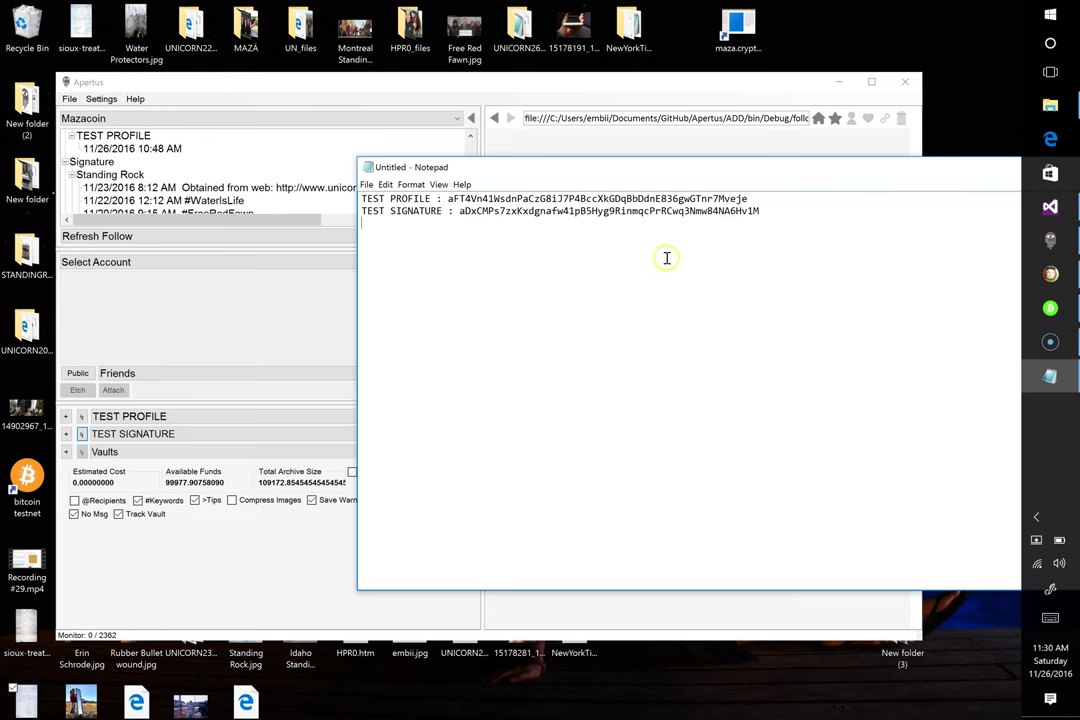
# Copy the TEST VAULT private key and paste it on a new 'TEST VAULT:' line.
pyautogui.click(232, 452)
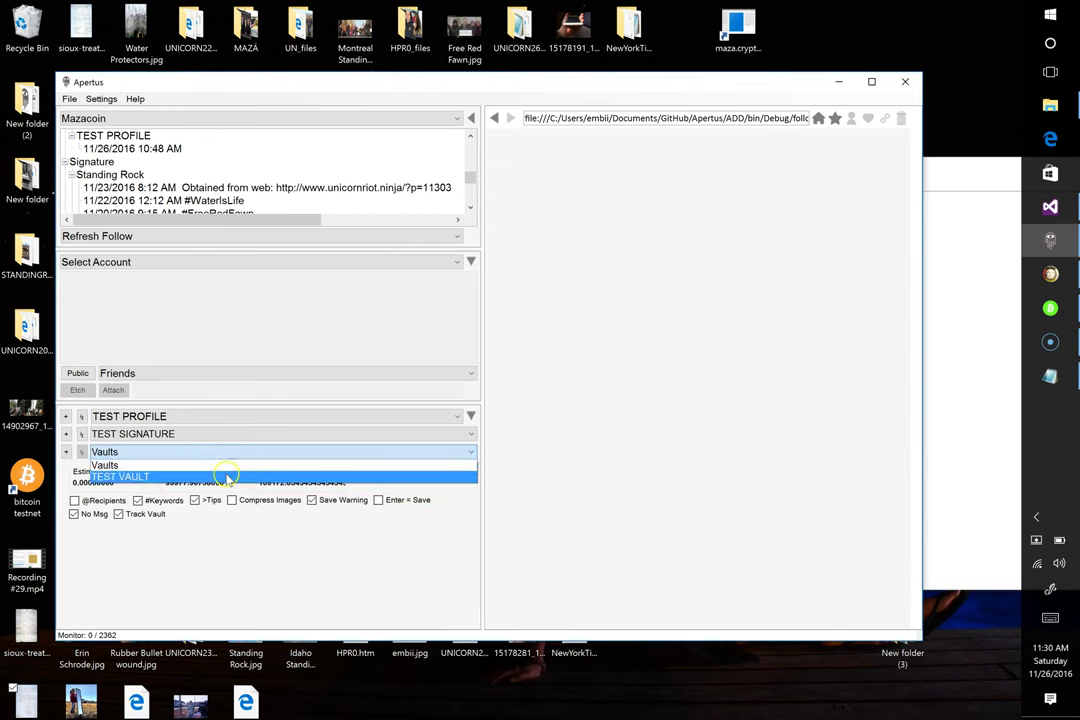
pyautogui.click(229, 477)
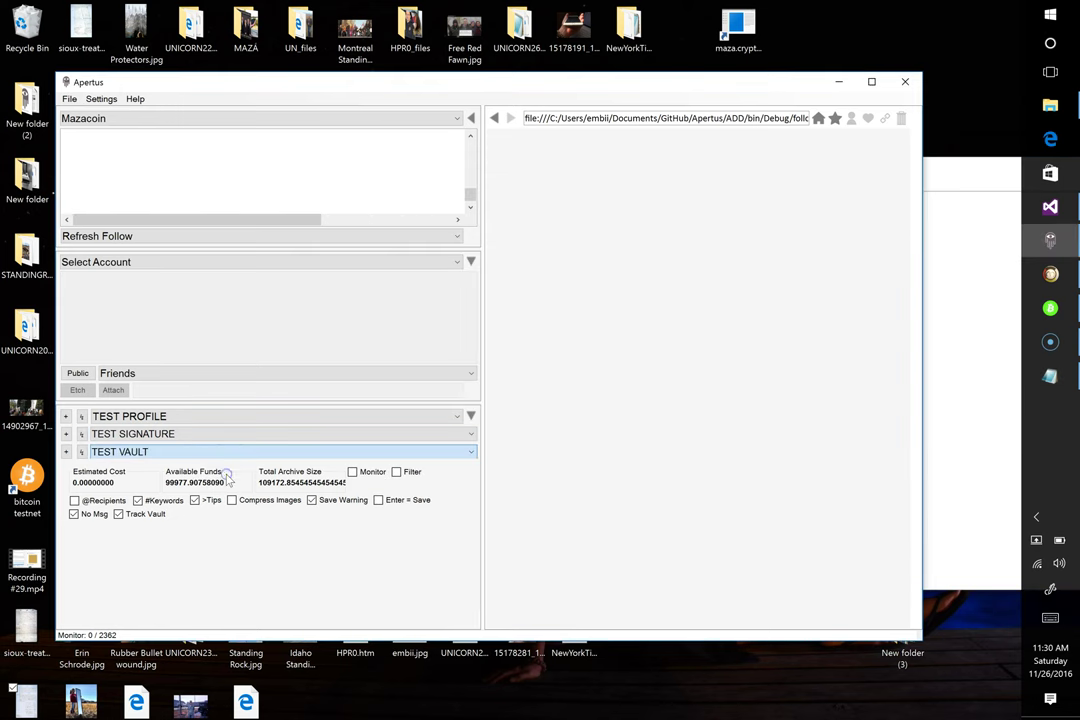
pyautogui.click(81, 452)
pyautogui.click(983, 205)
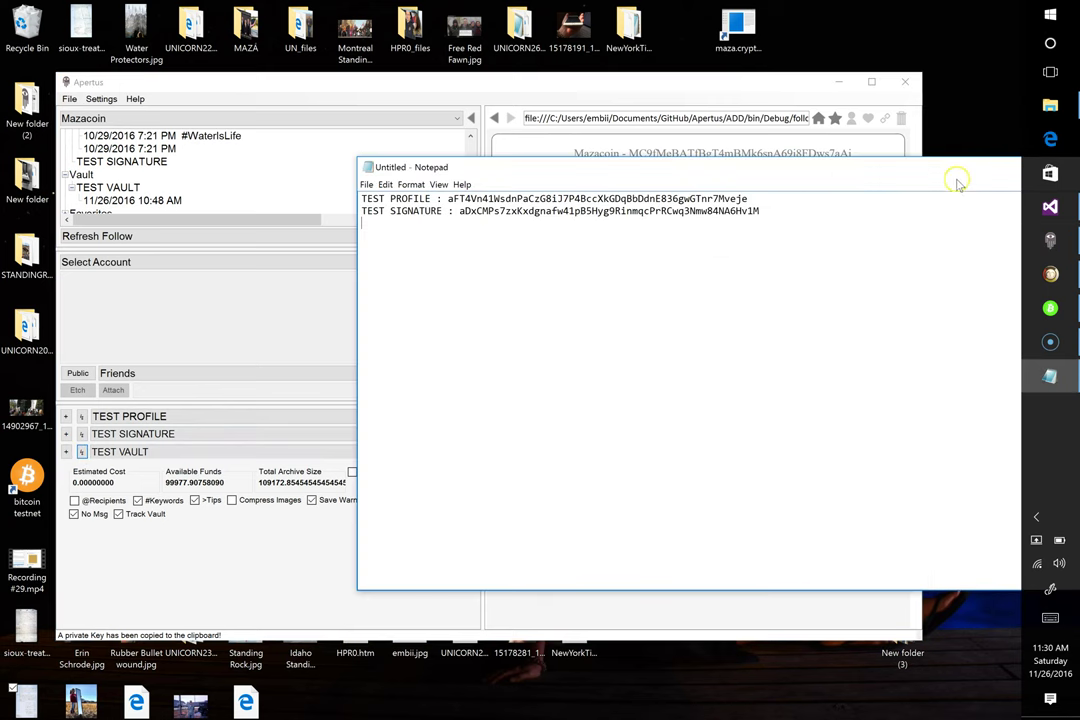
pyautogui.press('Return')
pyautogui.write('TEST VAULT')
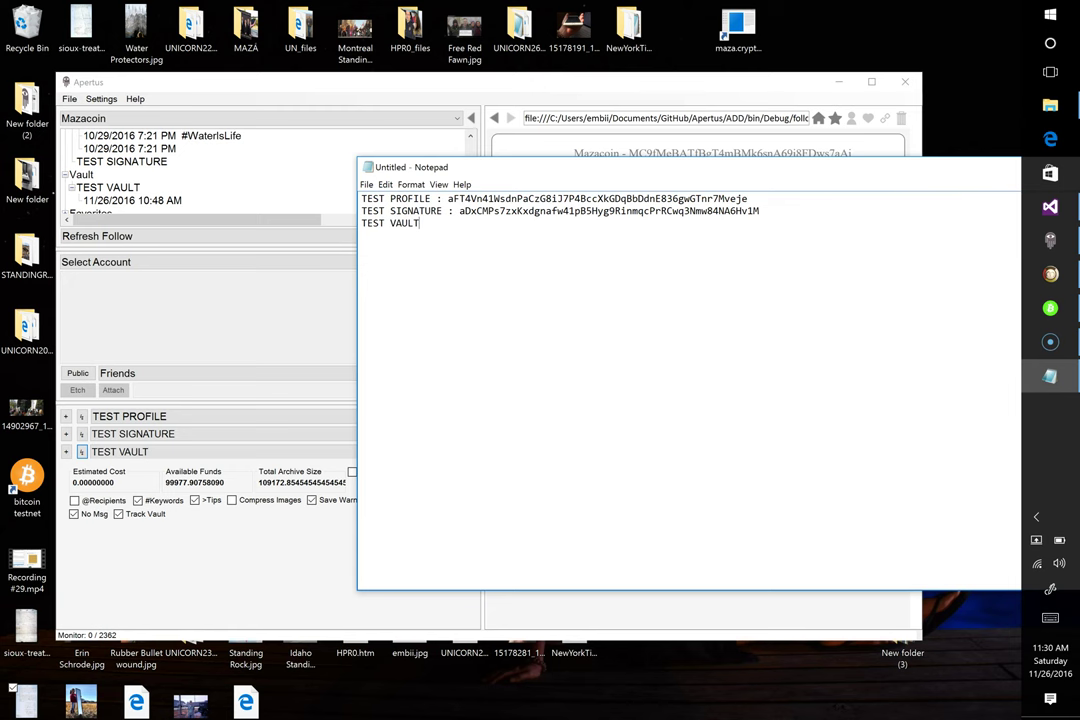
pyautogui.write(':')
pyautogui.hotkey('ctrl', 'v')
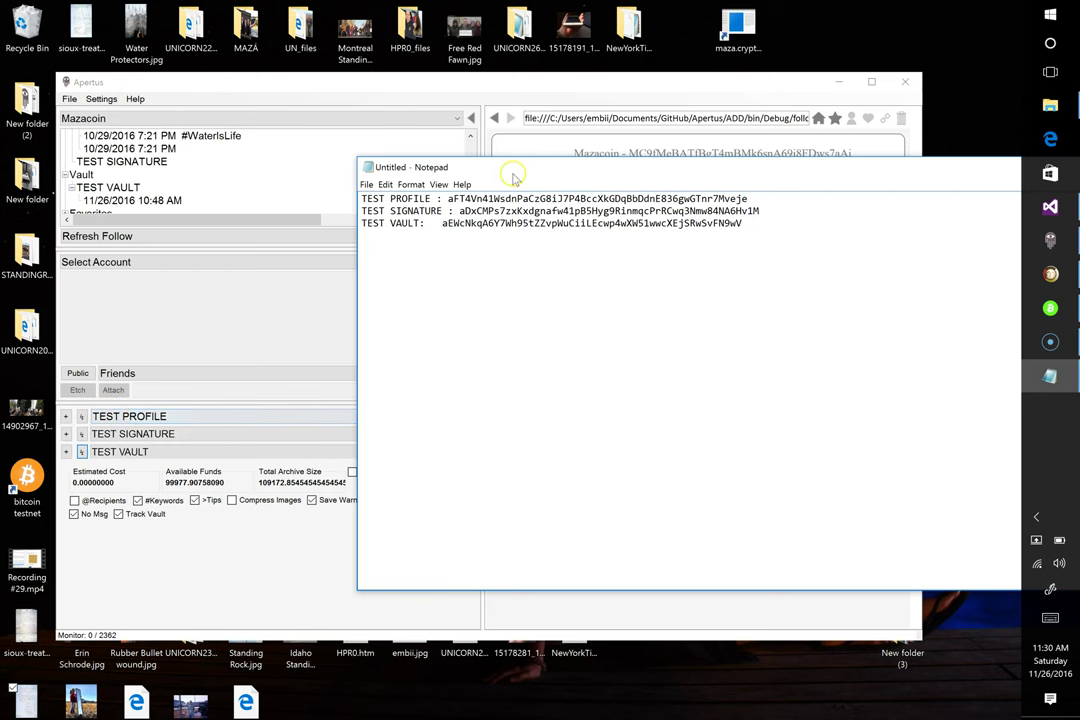
pyautogui.moveTo(507, 172)
pyautogui.mouseDown()
pyautogui.moveTo(597, 147)
pyautogui.moveTo(566, 154)
pyautogui.moveTo(528, 197)
pyautogui.moveTo(521, 182)
pyautogui.mouseUp()
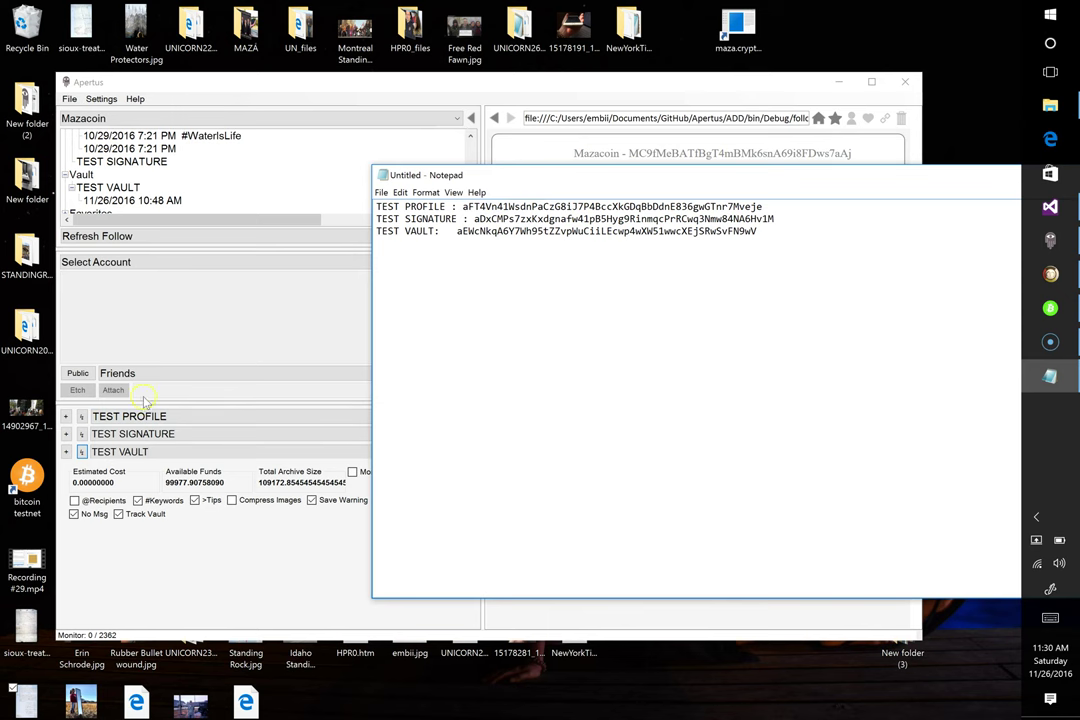
# In the TEST PROFILE settings, copy the TEST TIPS tip-address private key and save.
pyautogui.click(101, 100)
pyautogui.click(101, 99)
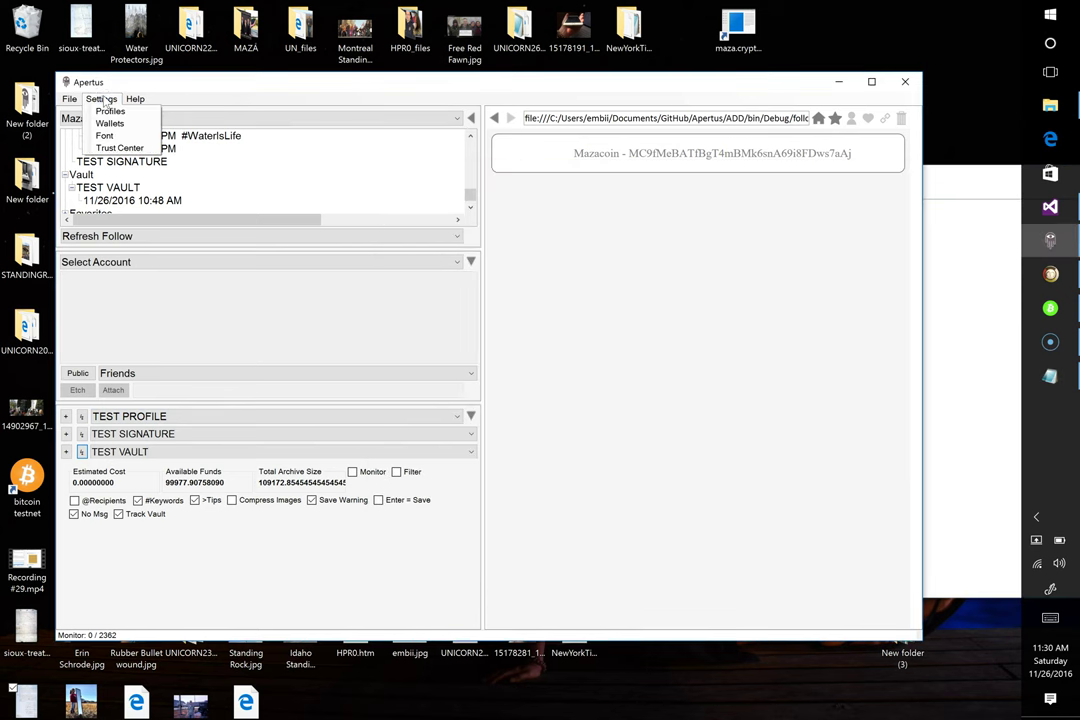
pyautogui.click(112, 112)
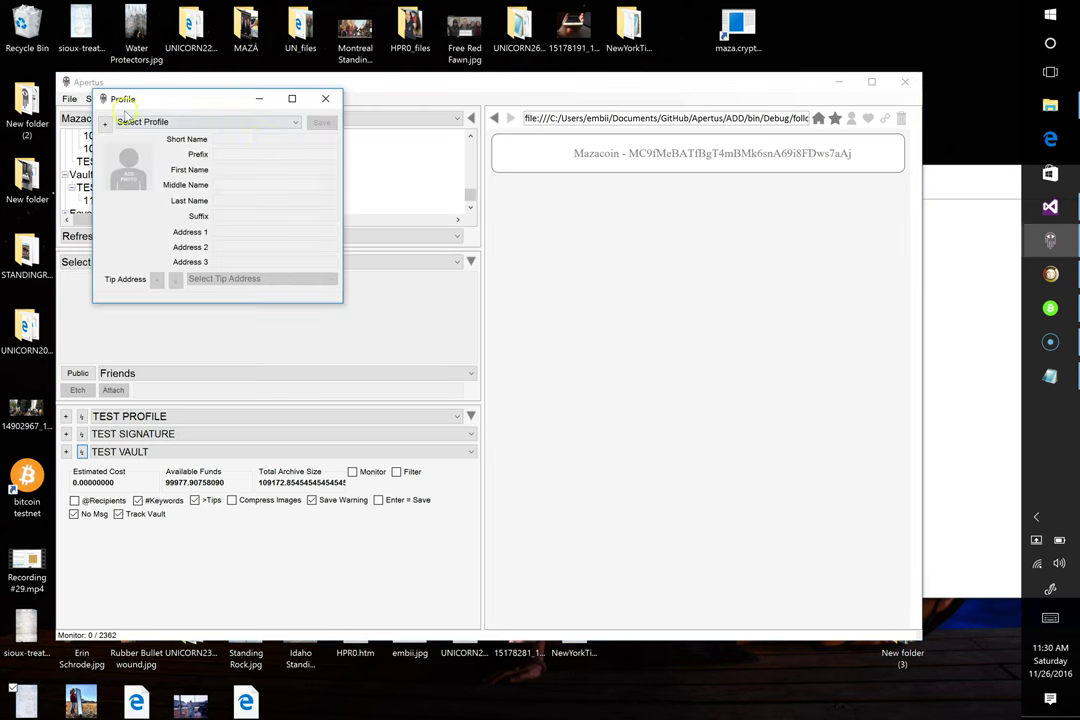
pyautogui.click(256, 123)
pyautogui.click(234, 143)
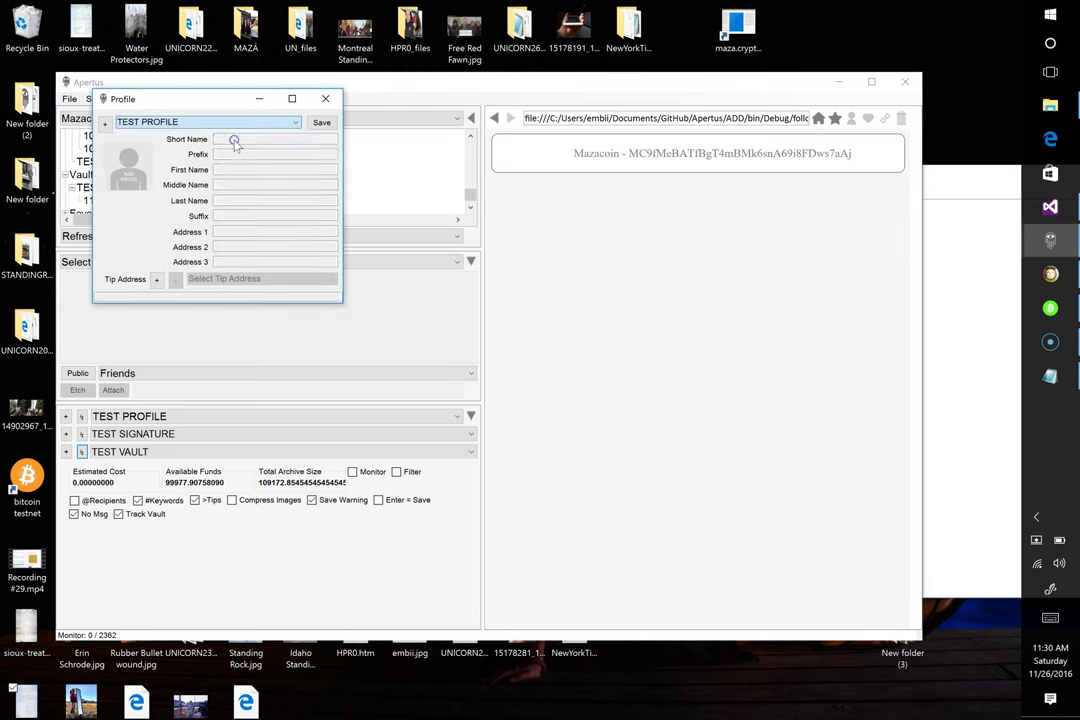
pyautogui.click(216, 280)
pyautogui.click(209, 299)
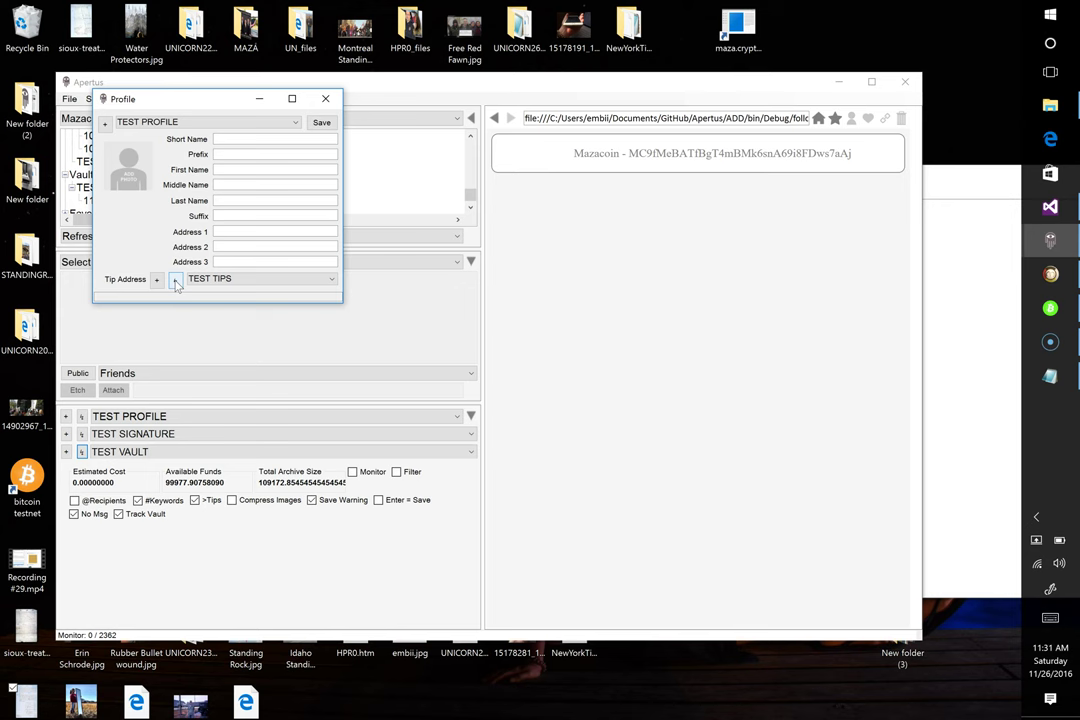
pyautogui.click(175, 283)
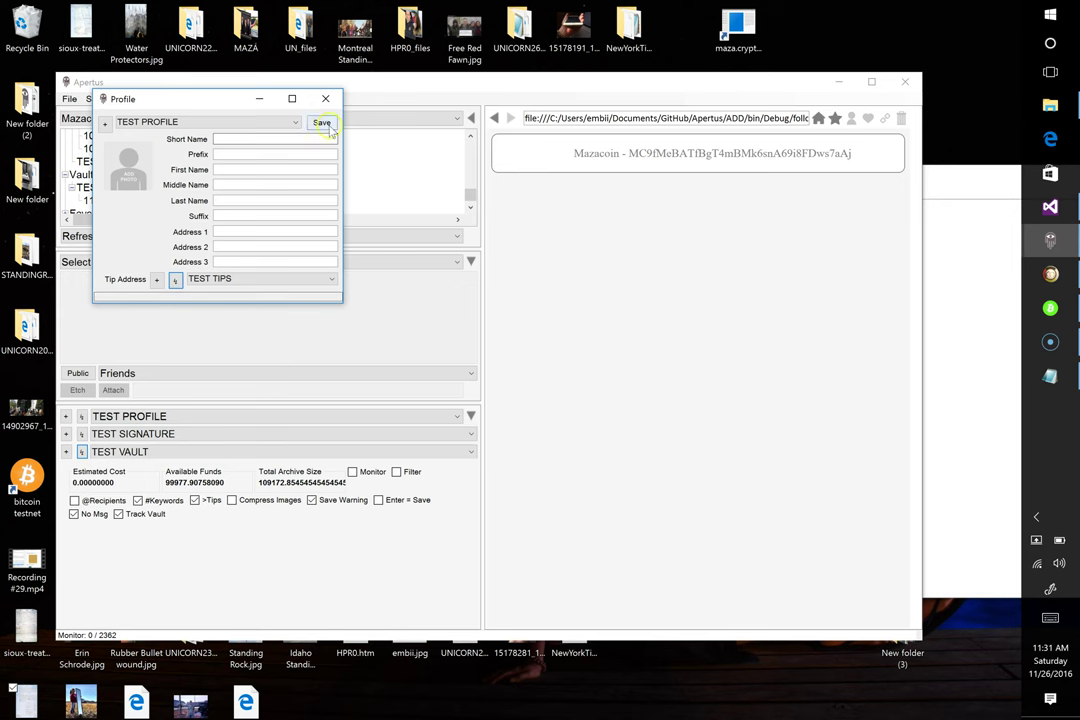
pyautogui.click(259, 99)
# Paste the tip key into Notepad after a 'TEST TIPS:' label, then return to Apertus.
pyautogui.click(1050, 375)
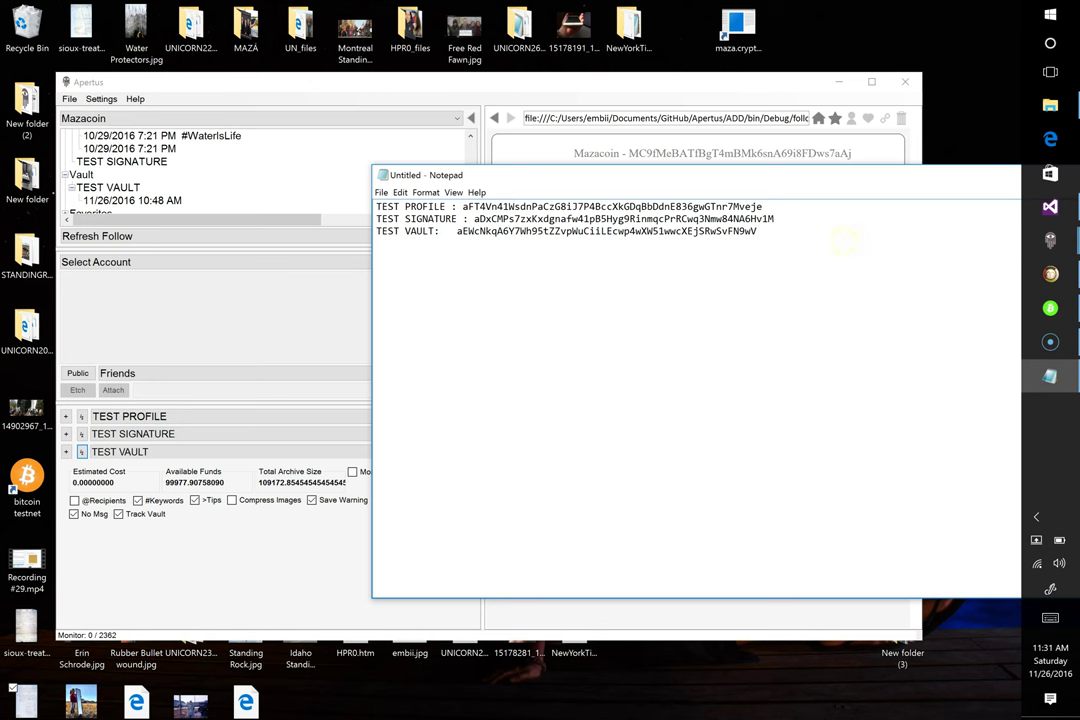
pyautogui.write('TEST TIPS:')
pyautogui.hotkey('ctrl', 'v')
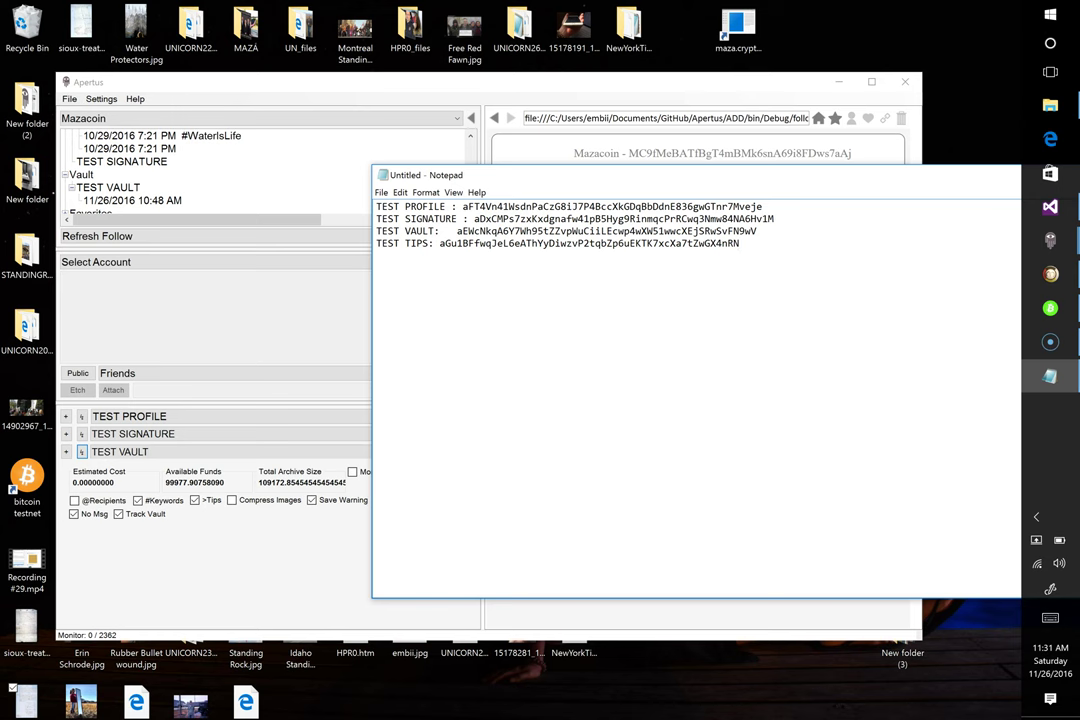
pyautogui.click(446, 89)
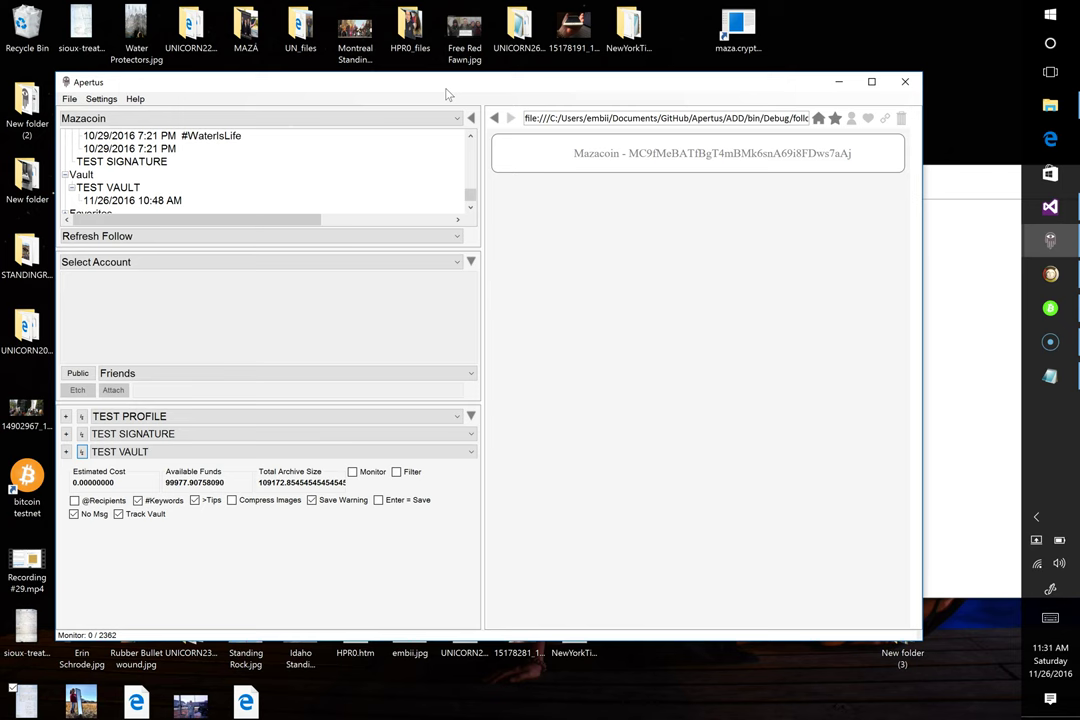
# Close Apertus and show Maza Core's Overview with 99 977.90758090 MAZA available.
pyautogui.click(906, 84)
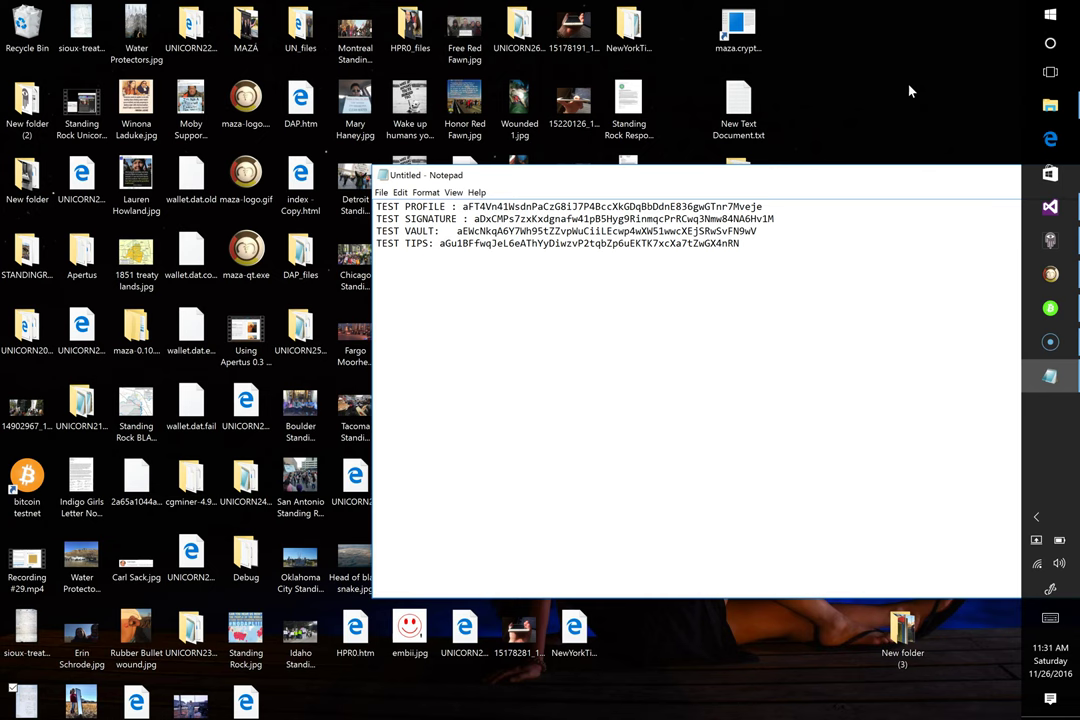
pyautogui.click(1050, 275)
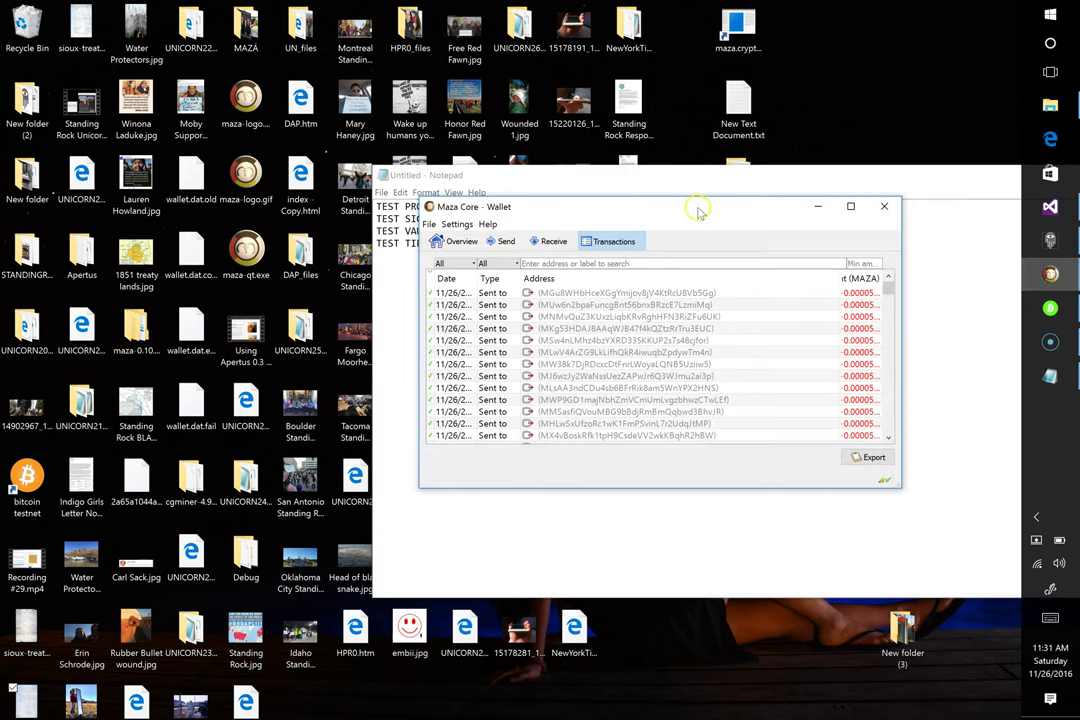
pyautogui.moveTo(697, 210); pyautogui.dragTo(694, 120)
pyautogui.click(460, 154)
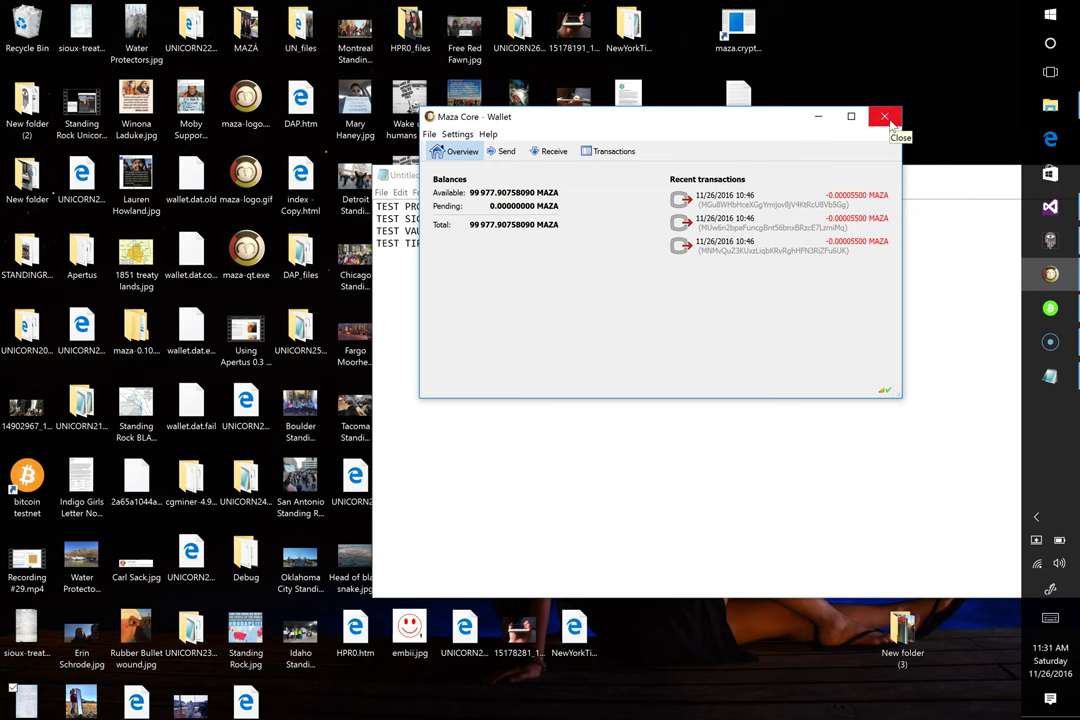
# Close Maza Core and browse File Explorer to C:\Users\<user>\AppData\Roaming\Maza.
pyautogui.click(886, 118)
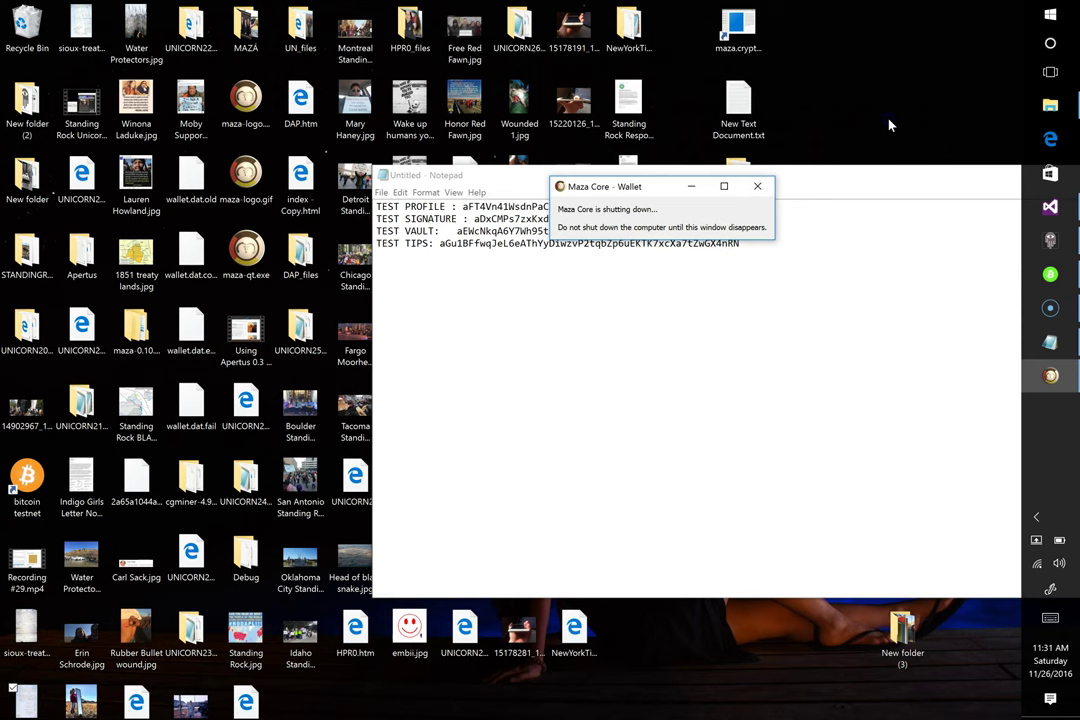
pyautogui.click(1050, 105)
pyautogui.click(1050, 105)
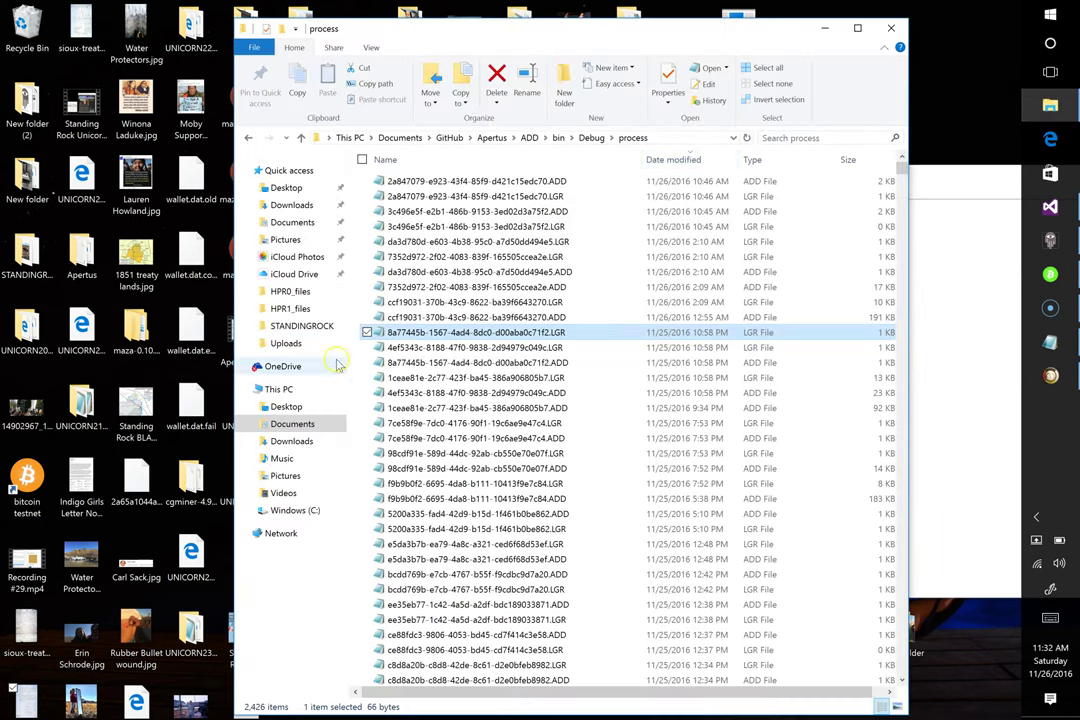
pyautogui.click(289, 512)
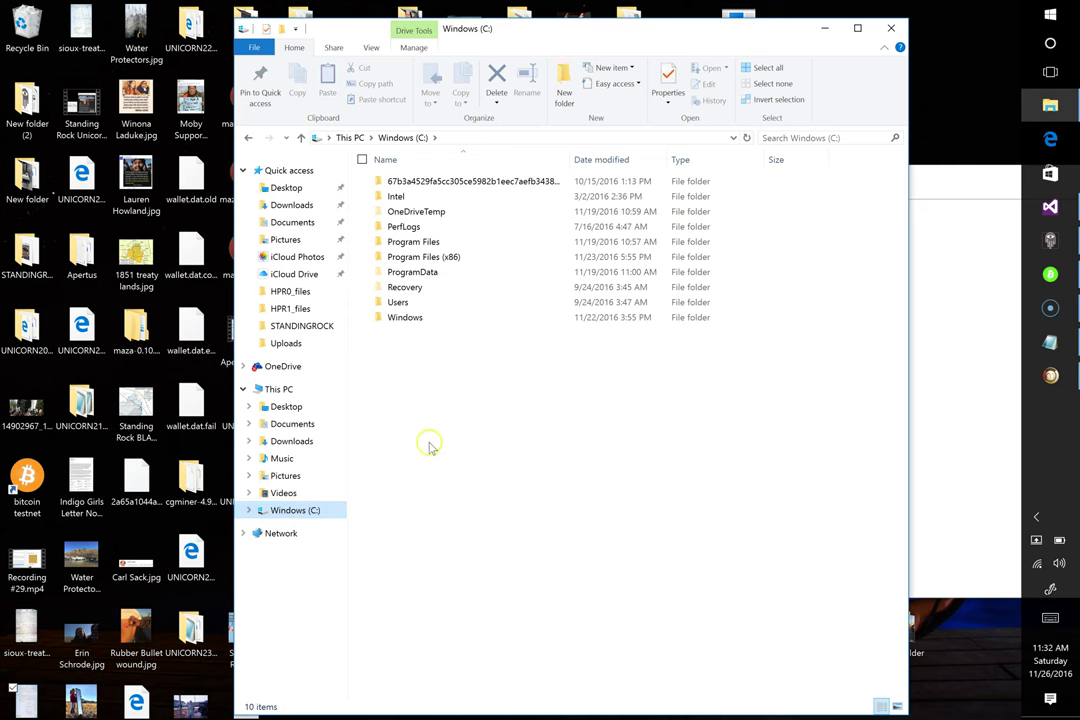
pyautogui.click(398, 305)
pyautogui.doubleClick(398, 306)
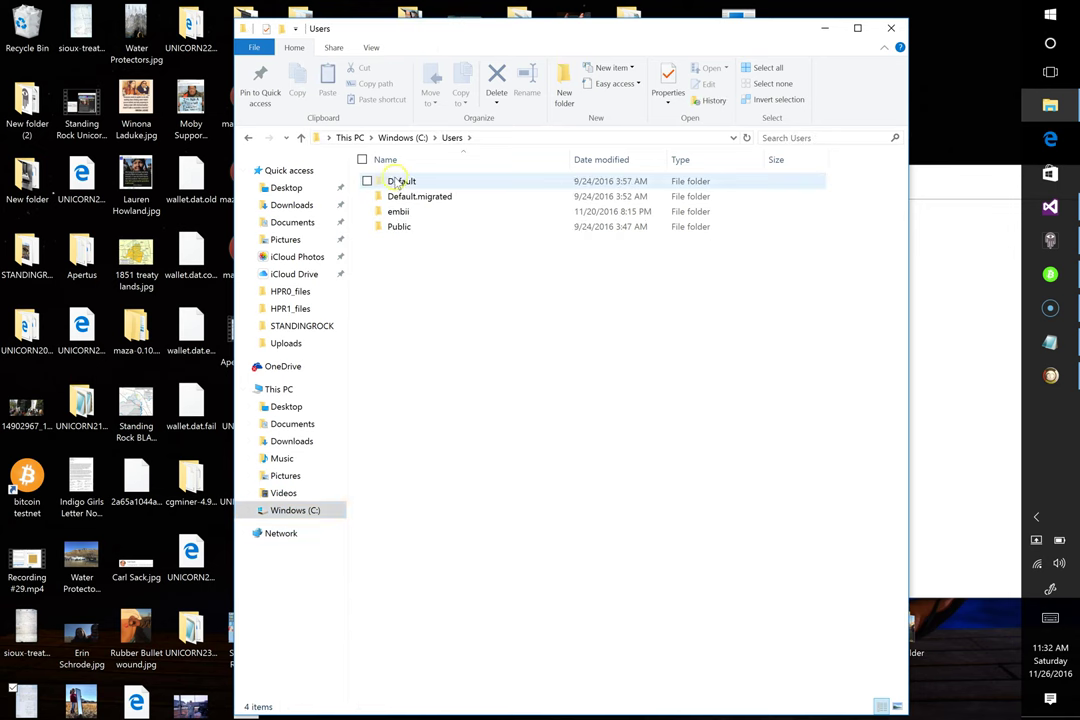
pyautogui.doubleClick(404, 212)
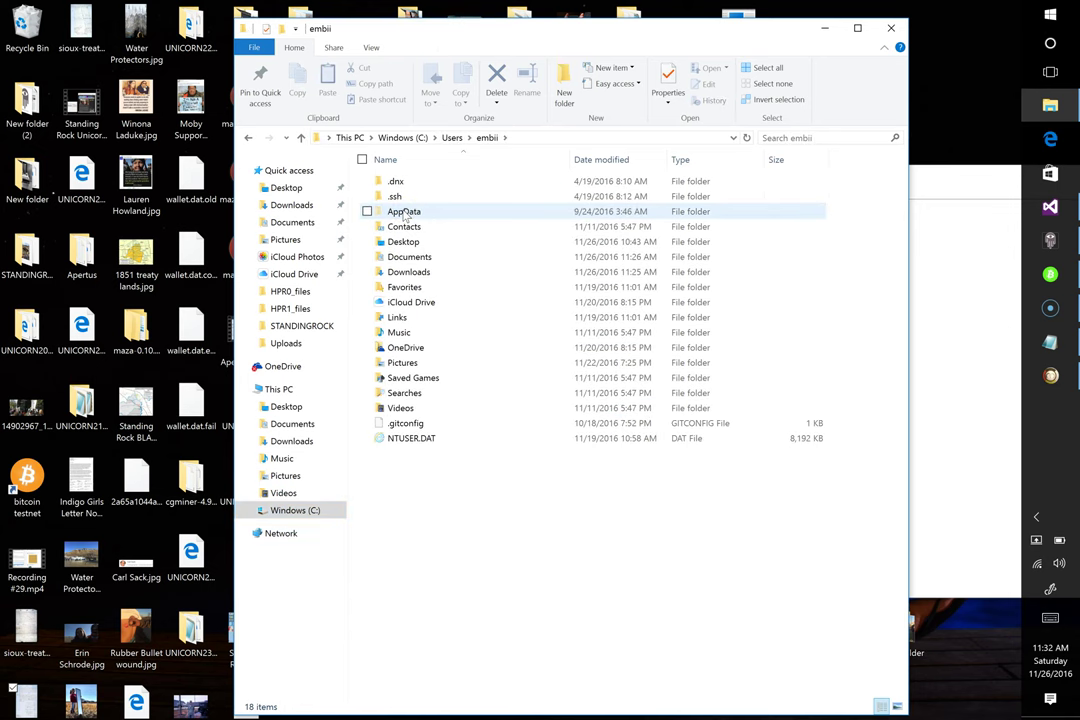
pyautogui.doubleClick(404, 212)
pyautogui.doubleClick(402, 212)
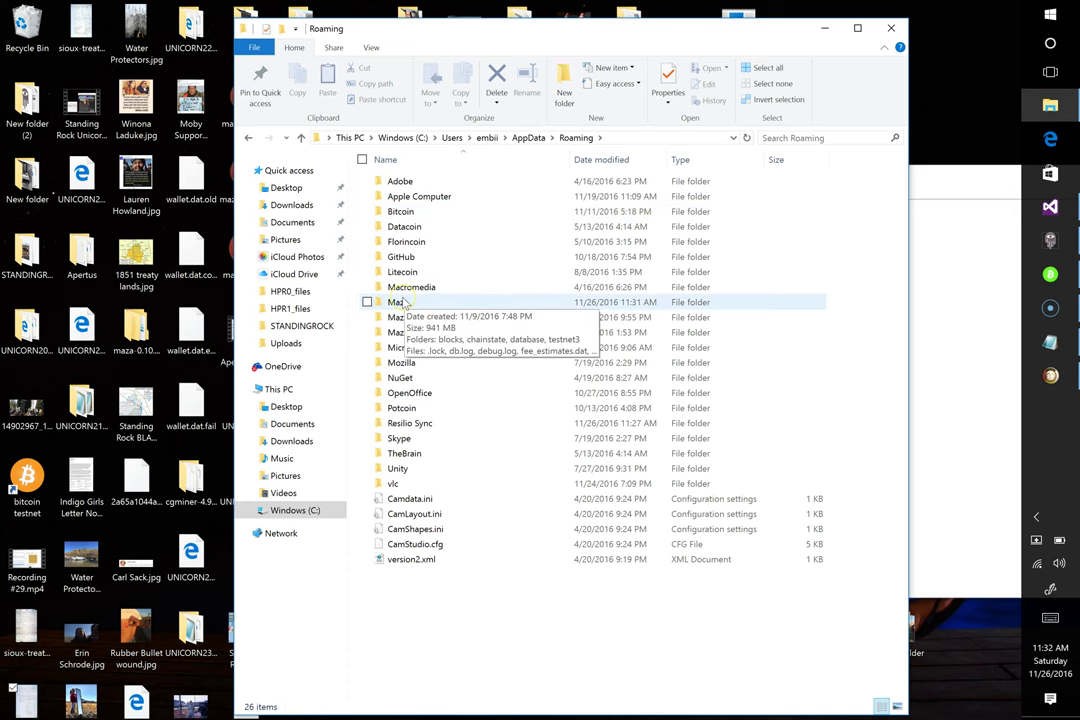
pyautogui.click(402, 305)
pyautogui.doubleClick(400, 303)
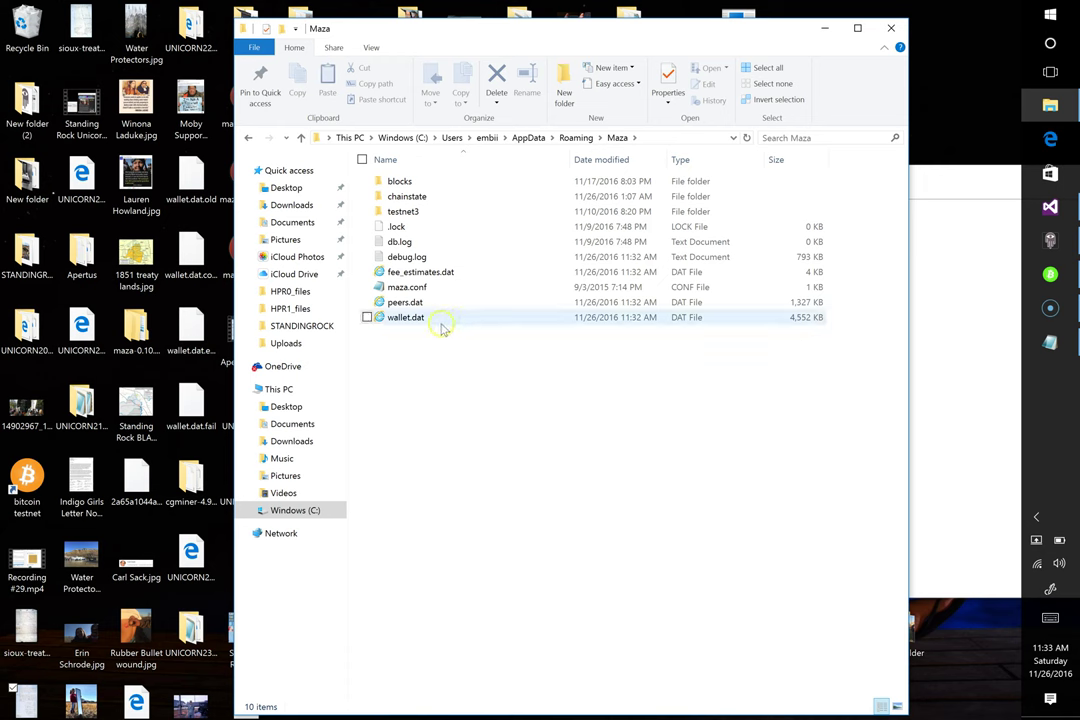
# Rename wallet.dat to wallet.dat.old, accepting the extension change warning.
pyautogui.click(443, 321)
pyautogui.click(432, 319)
pyautogui.write('.old')
pyautogui.press('Return')
pyautogui.click(579, 376)
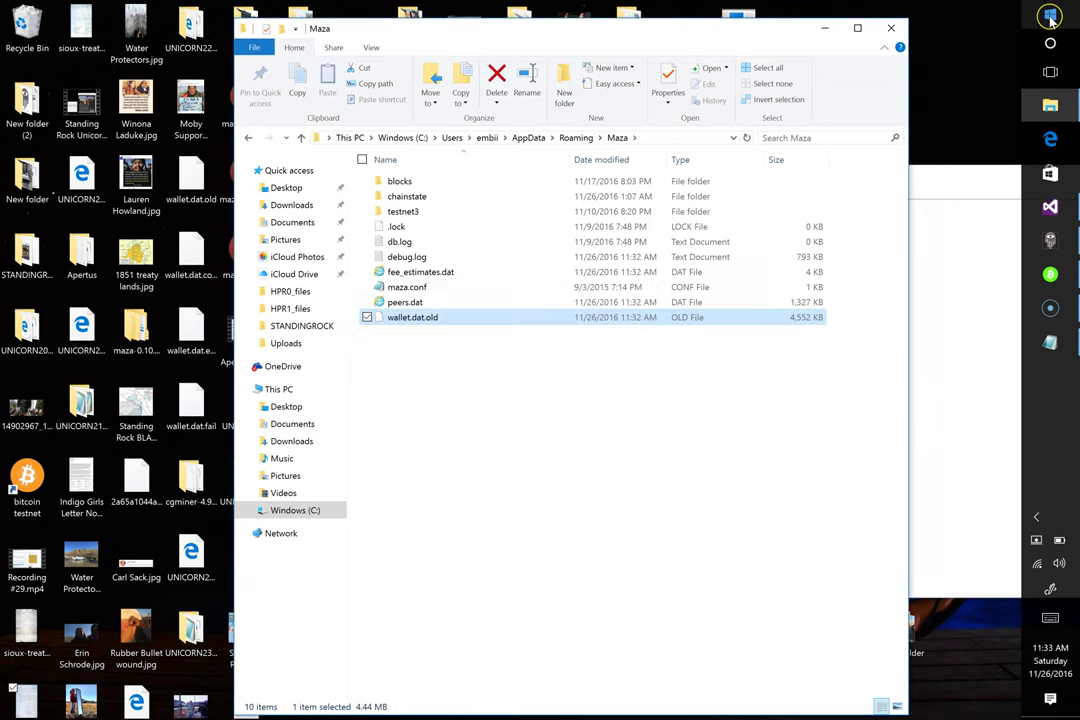
# Launch Maza Core to generate a fresh wallet showing 0.00000000 MAZA.
pyautogui.click(1047, 15)
pyautogui.click(1050, 18)
pyautogui.write('maza')
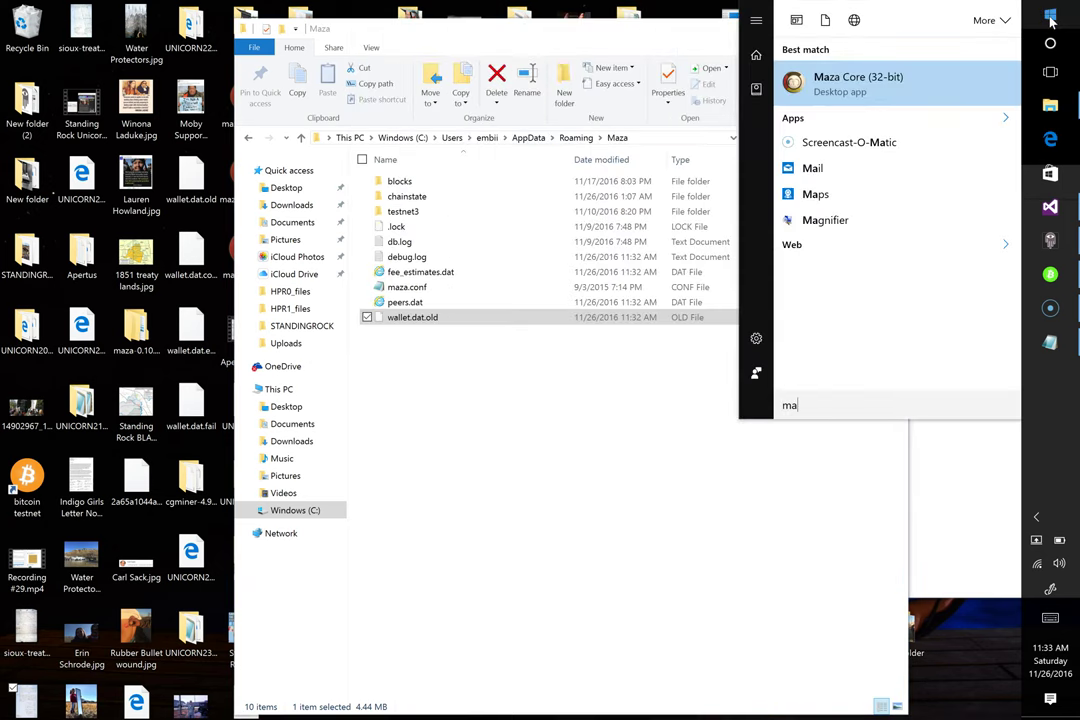
pyautogui.click(1050, 18)
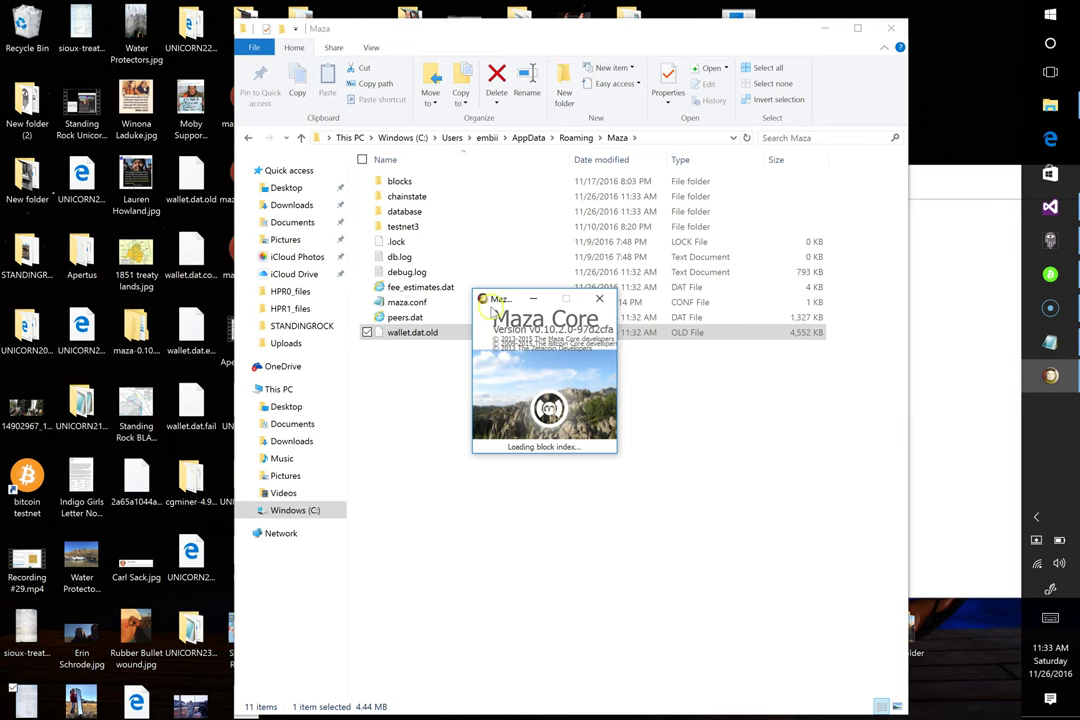
pyautogui.moveTo(513, 298); pyautogui.dragTo(896, 222)
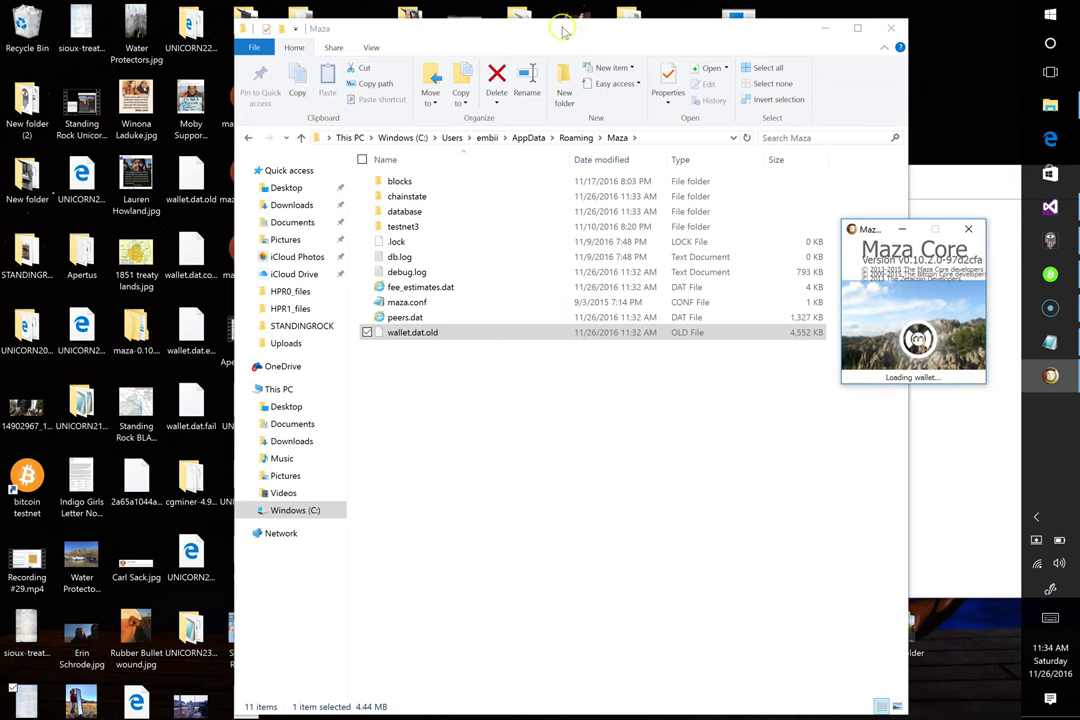
pyautogui.moveTo(540, 32); pyautogui.dragTo(400, 38)
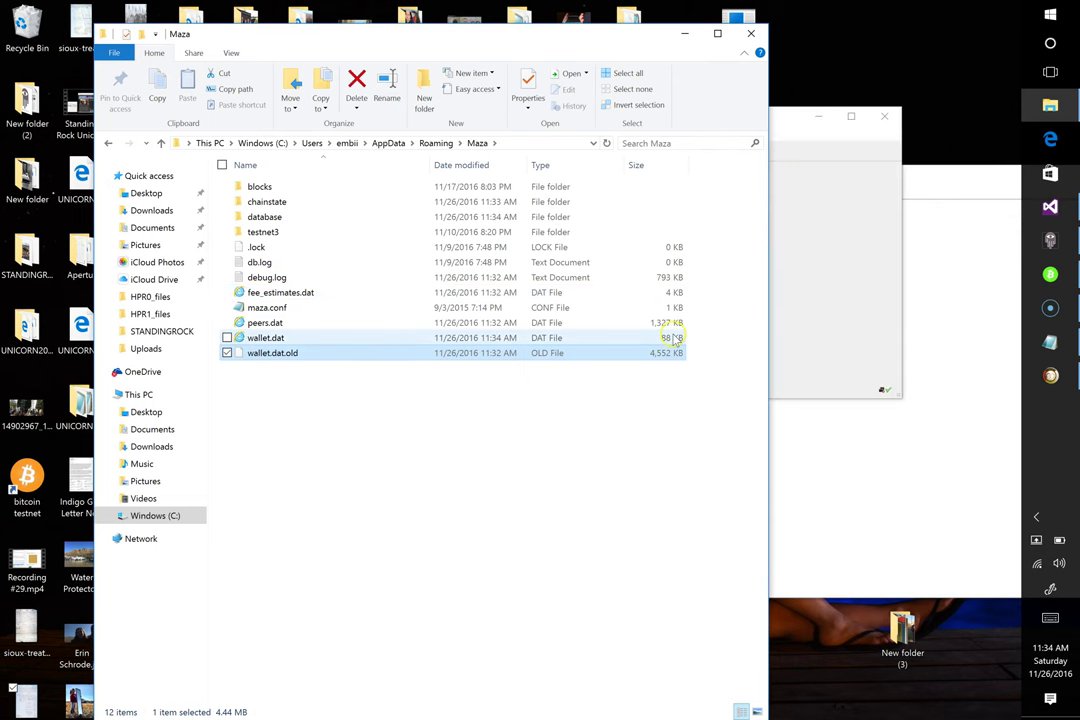
pyautogui.click(803, 137)
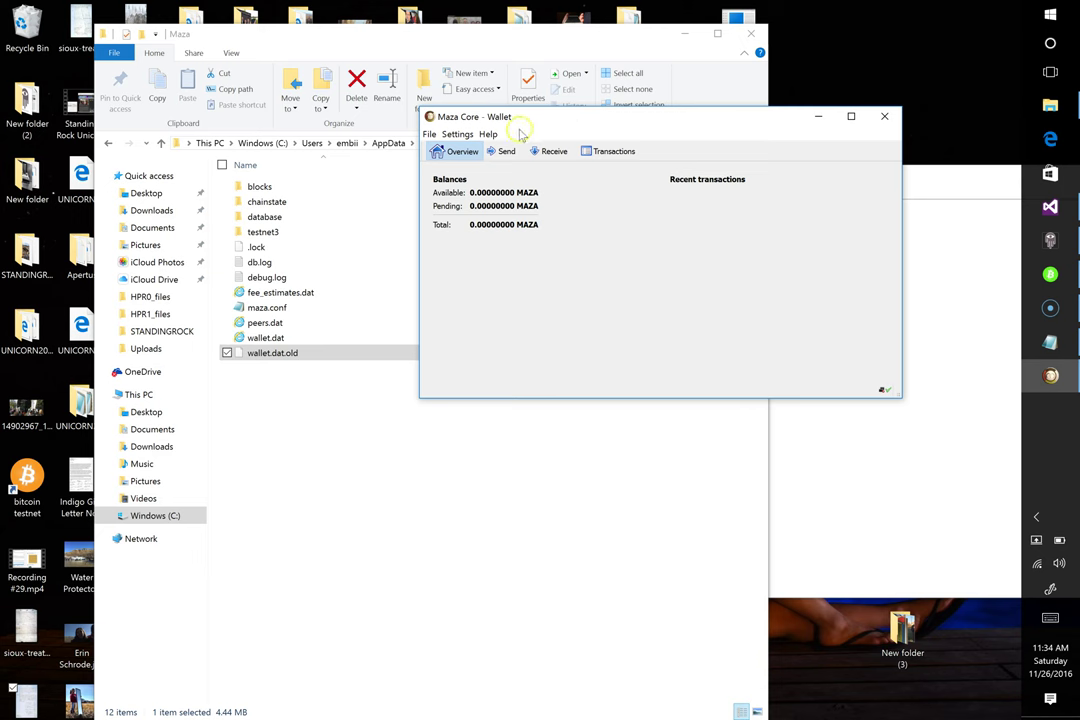
# Create a new receiving address labelled MONEY under File > Receiving addresses.
pyautogui.click(430, 134)
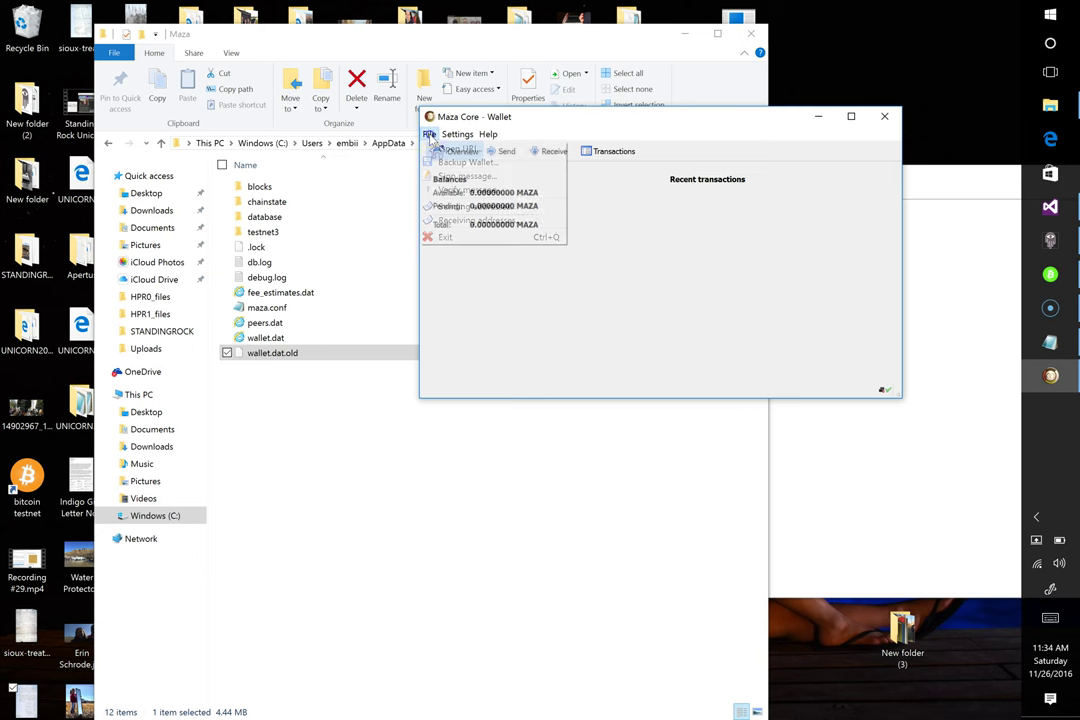
pyautogui.click(465, 219)
pyautogui.click(562, 321)
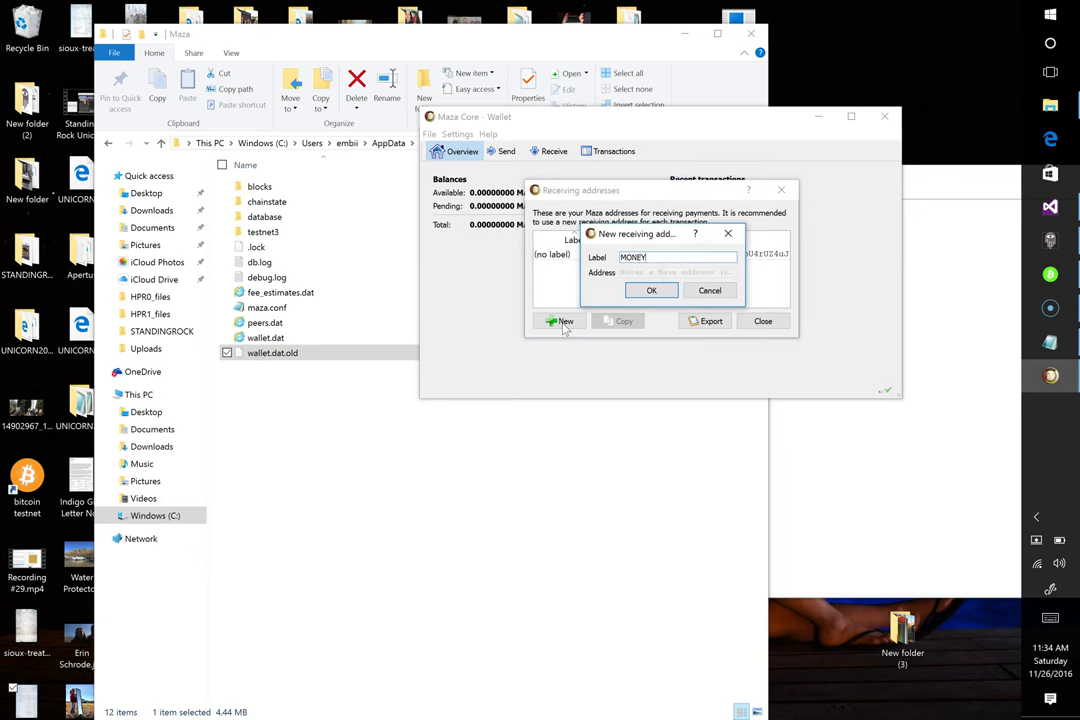
pyautogui.press('Return')
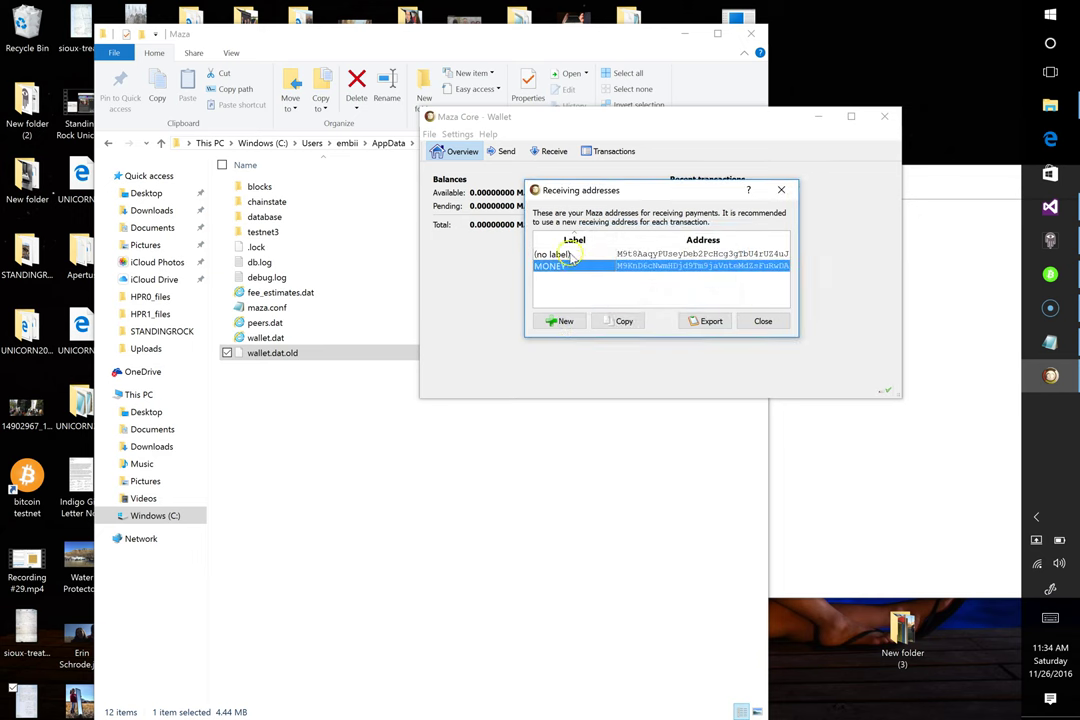
pyautogui.click(567, 268)
# Copy the MONEY address and paste it after 'New Address' in the Notepad backup.
pyautogui.rightClick(679, 267)
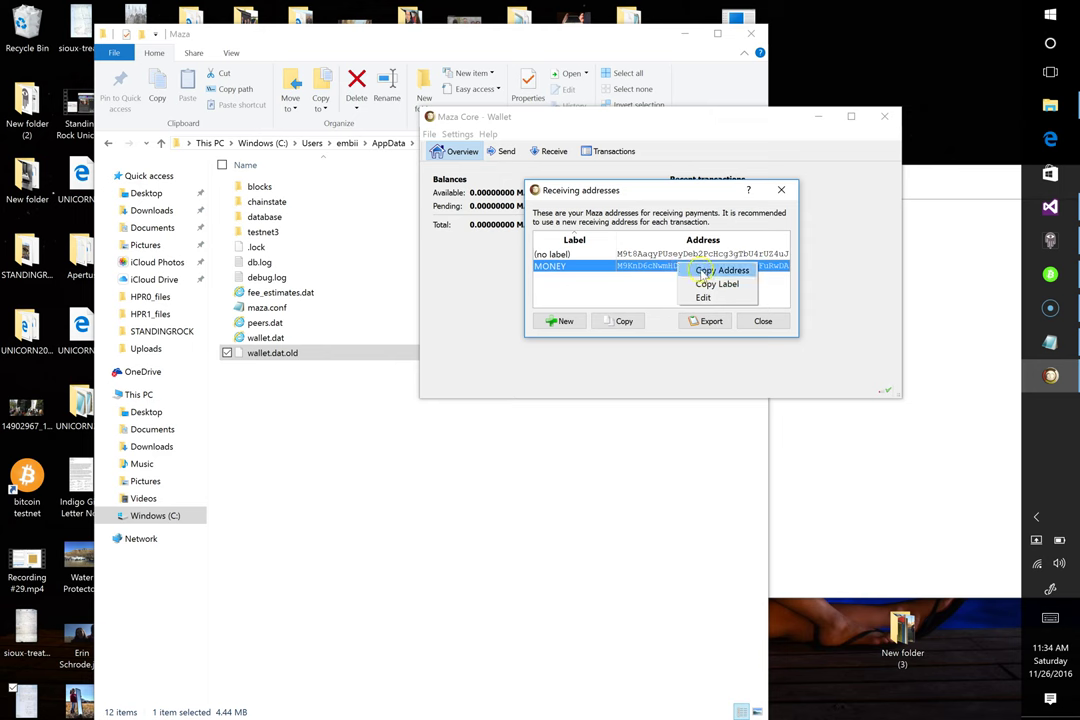
pyautogui.click(700, 270)
pyautogui.rightClick(952, 293)
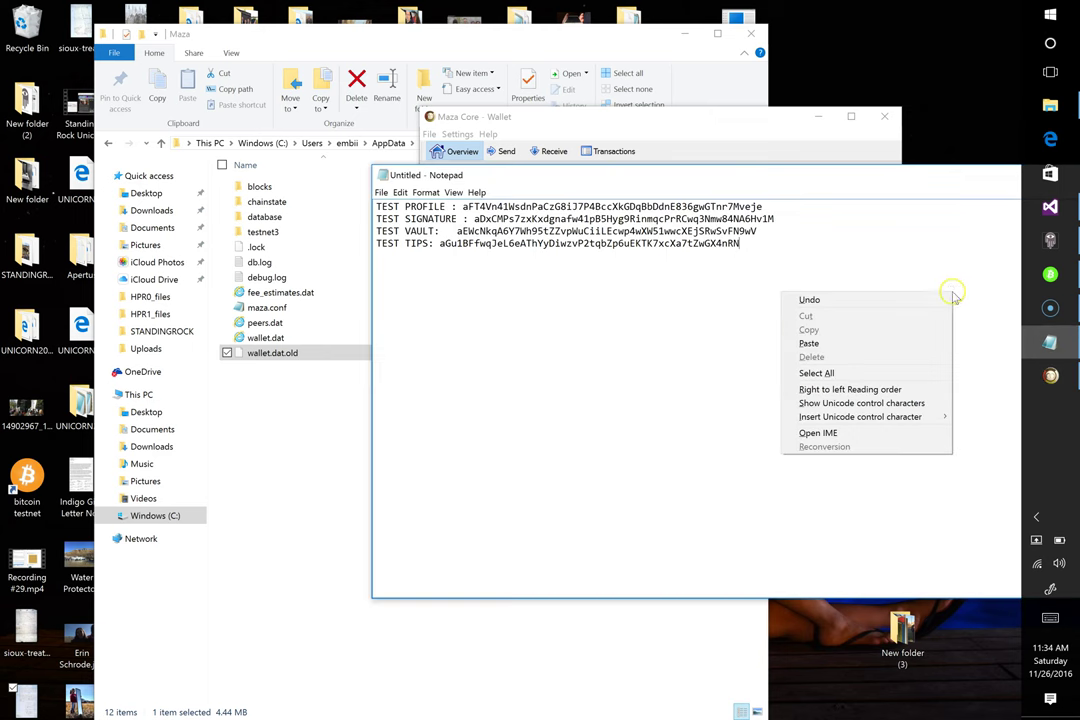
pyautogui.click(760, 240)
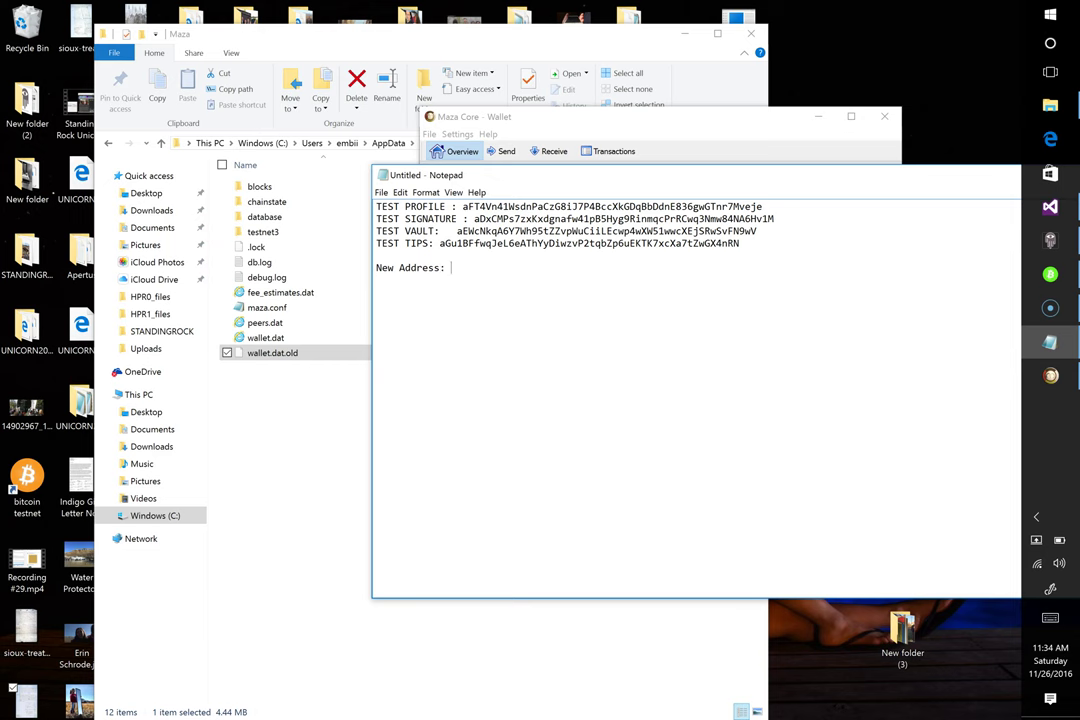
pyautogui.hotkey('ctrl', 'v')
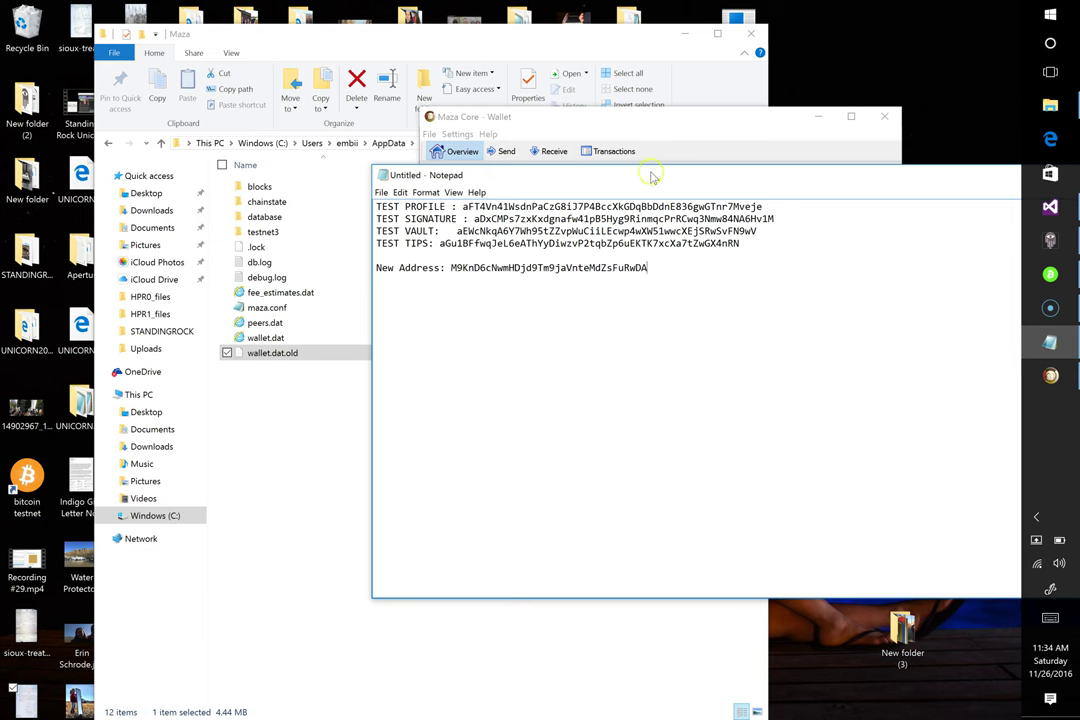
# Close the Receiving addresses dialog and shut down Maza Core.
pyautogui.click(680, 115)
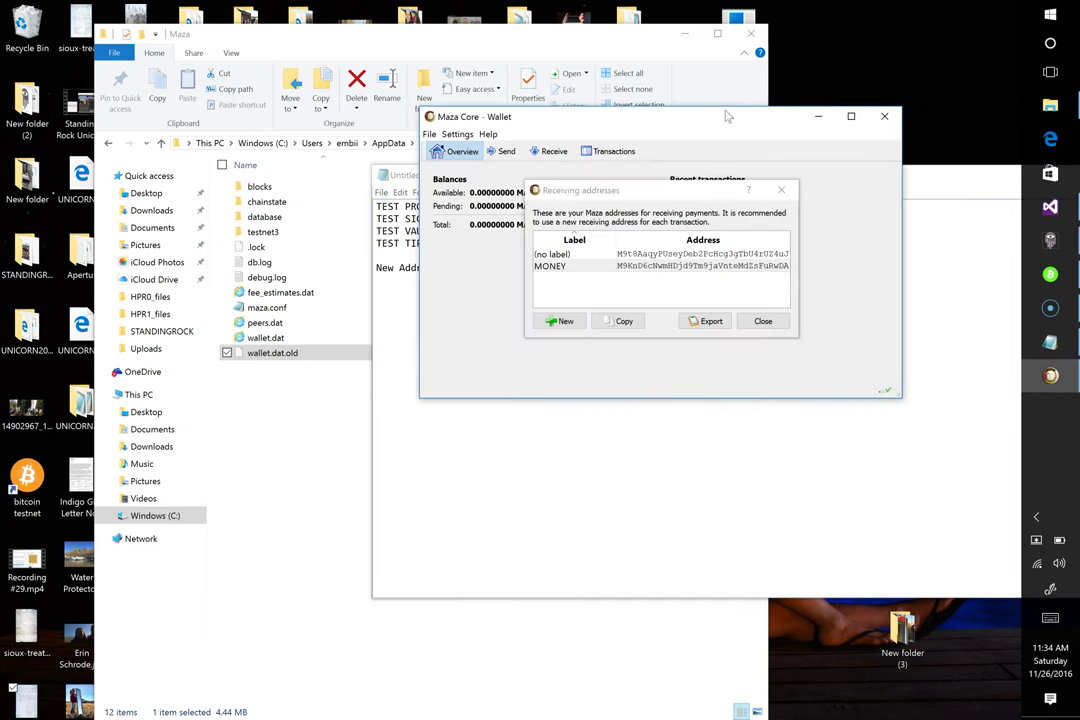
pyautogui.click(764, 322)
pyautogui.click(888, 119)
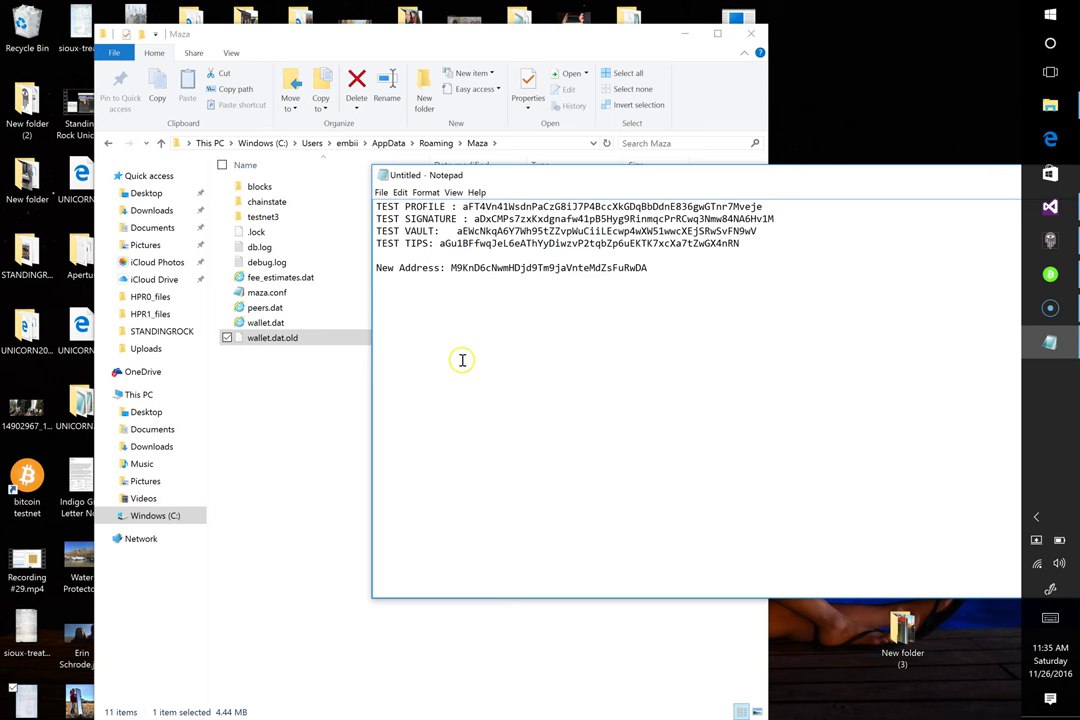
# Rename the fresh wallet.dat to wallet.dat.new, accepting the extension warning.
pyautogui.click(316, 410)
pyautogui.click(276, 325)
pyautogui.click(279, 325)
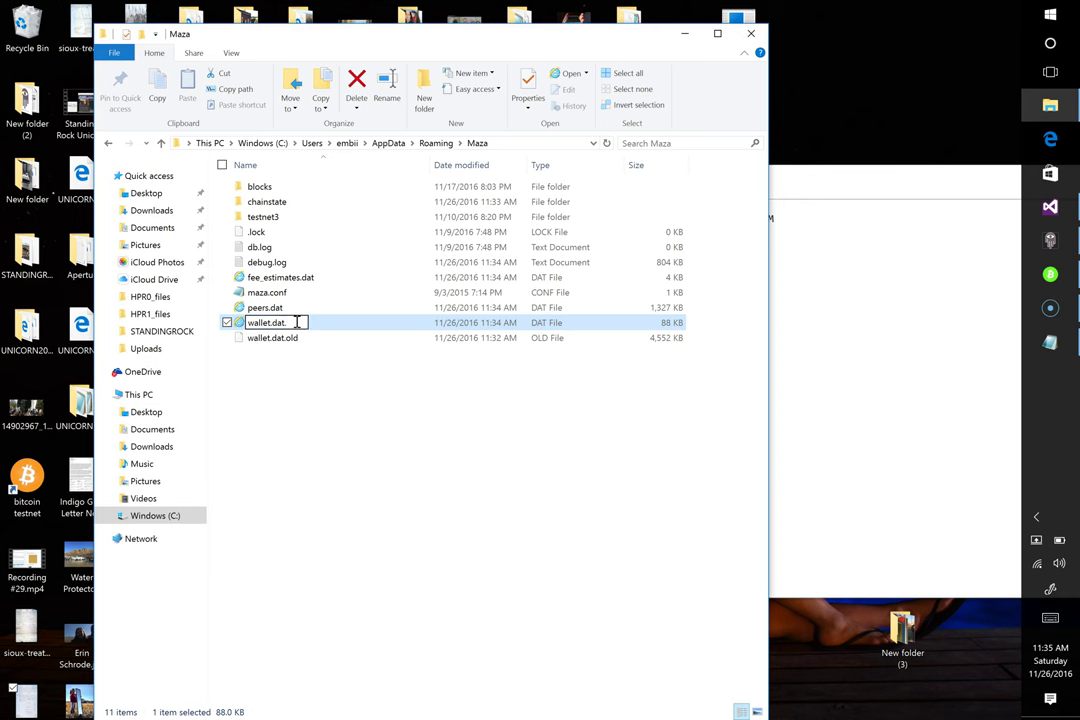
pyautogui.write('.new')
pyautogui.press('Return')
pyautogui.click(615, 377)
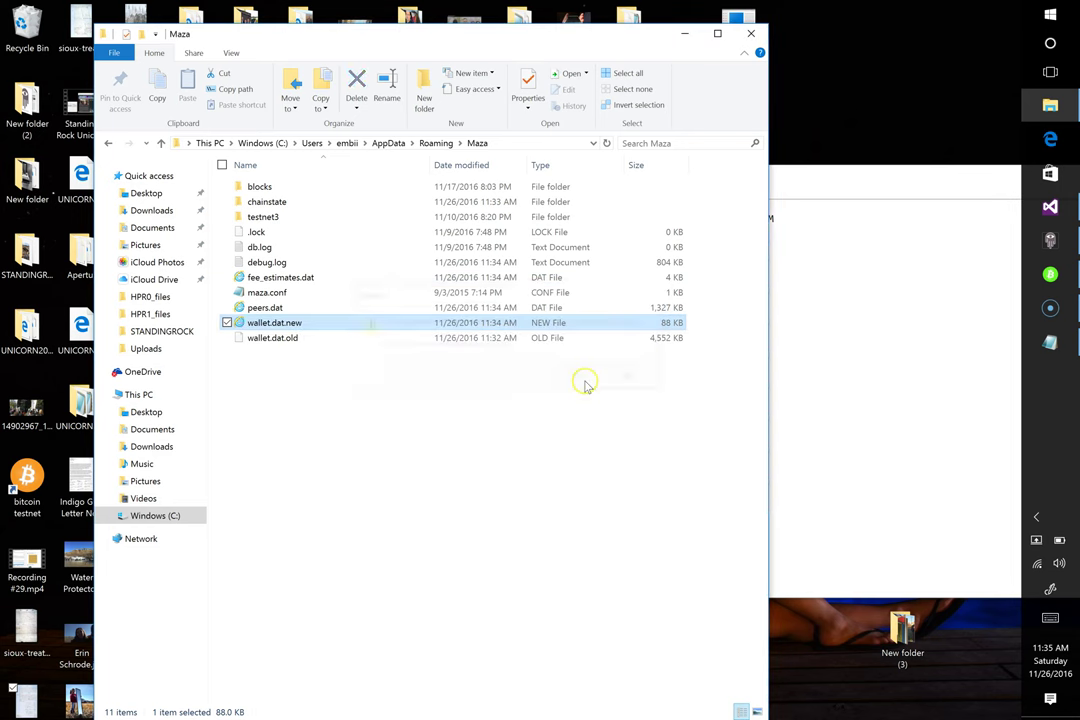
# Rename wallet.dat.old back to wallet.dat to restore the original 4,552 KB wallet.
pyautogui.click(300, 339)
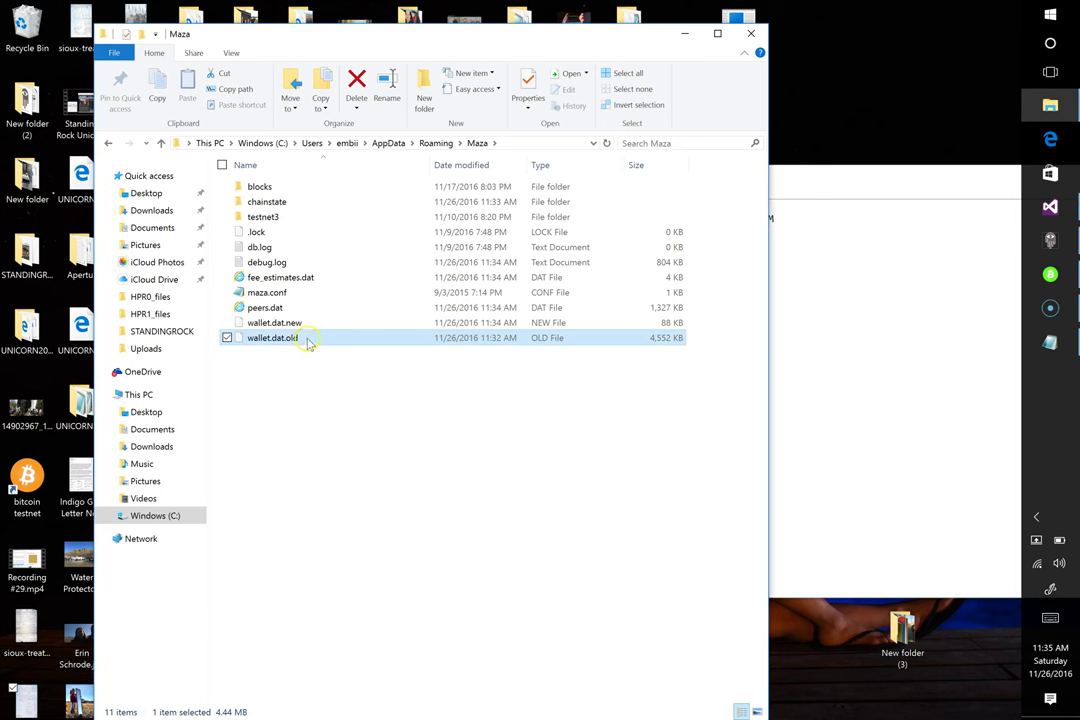
pyautogui.click(308, 339)
pyautogui.press('BackSpace')
pyautogui.press('BackSpace')
pyautogui.press('BackSpace')
pyautogui.press('BackSpace')
pyautogui.press('Return')
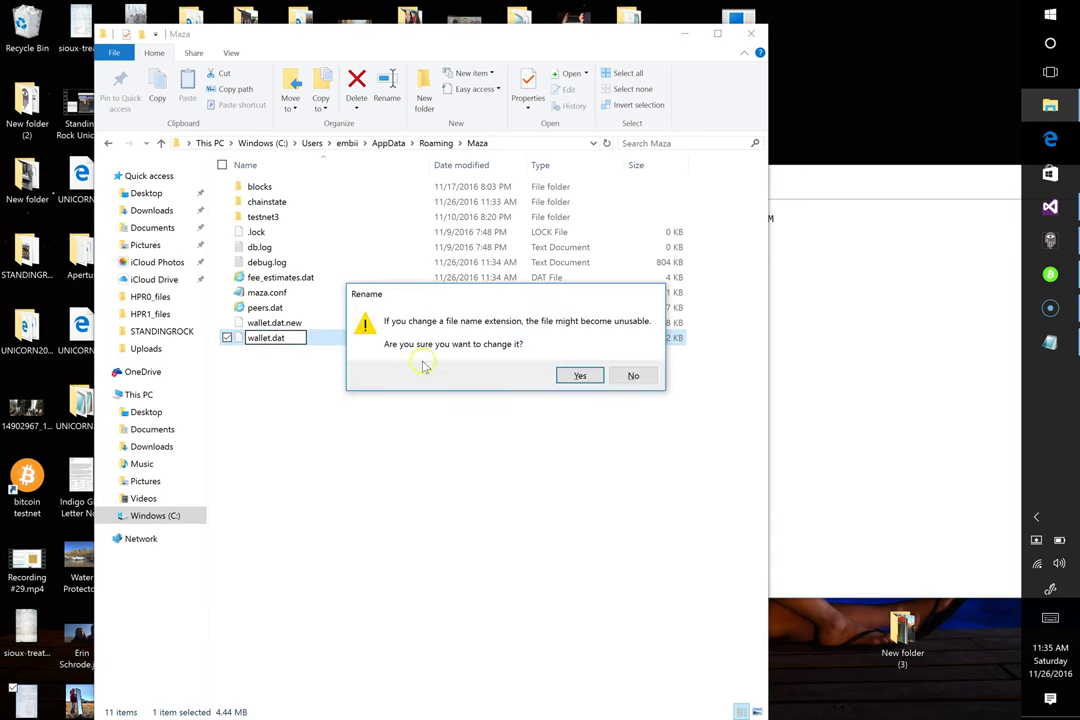
pyautogui.click(575, 376)
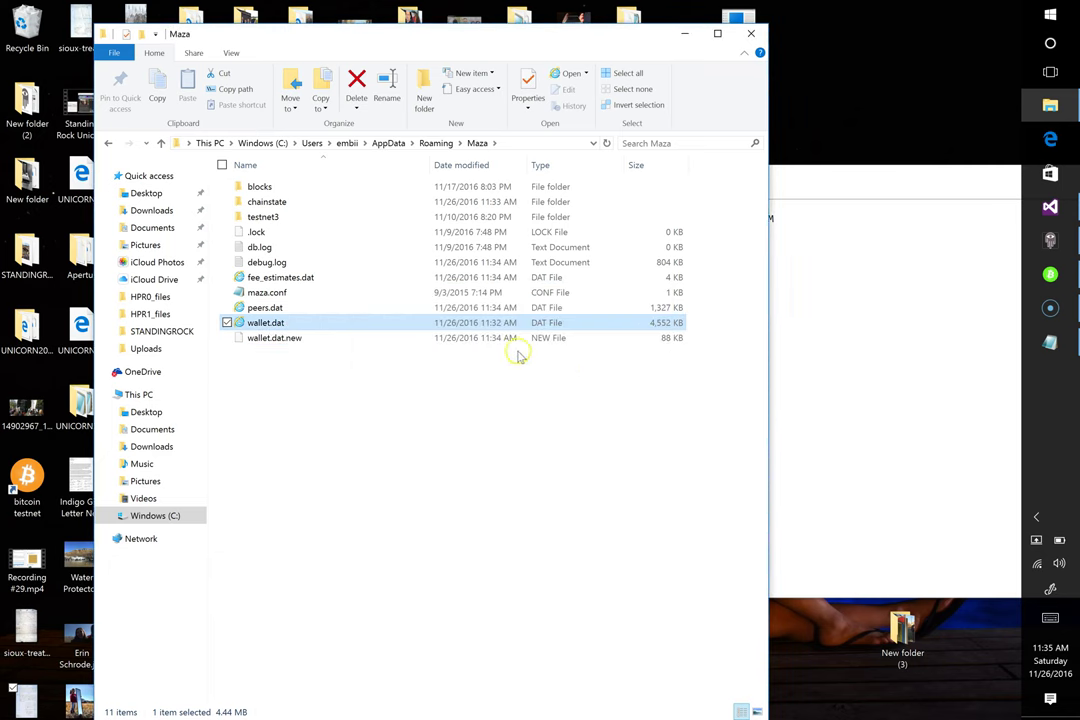
# Relaunch Maza Core (32-bit) on the restored wallet and move its window into place.
pyautogui.click(1050, 16)
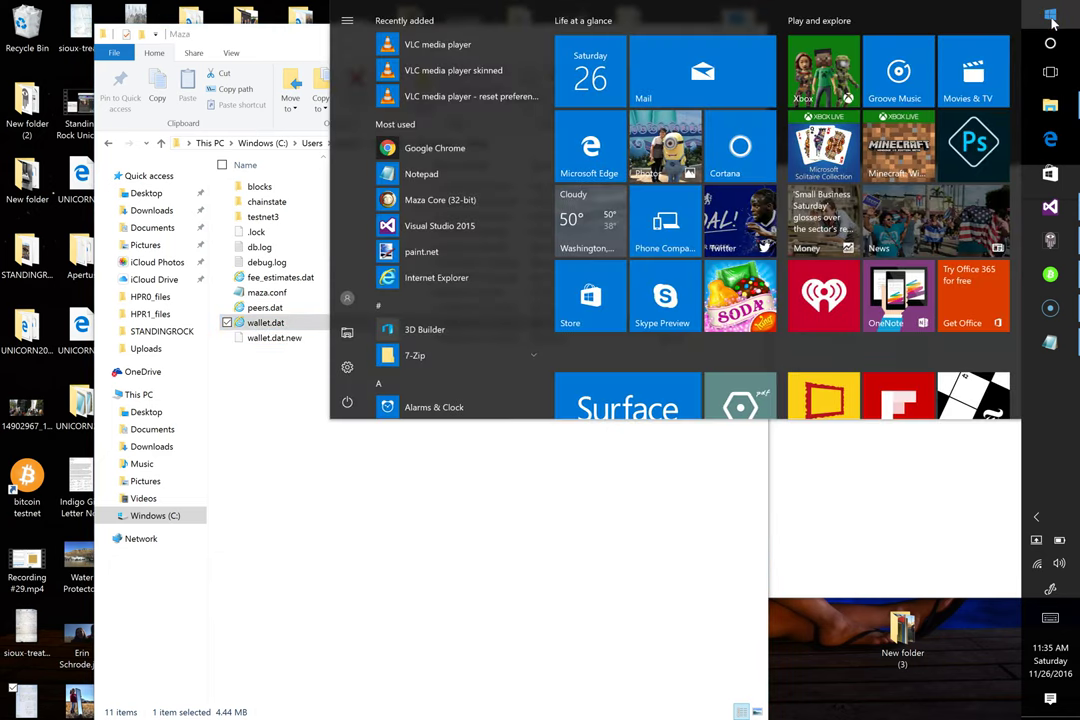
pyautogui.write('maza')
pyautogui.press('Return')
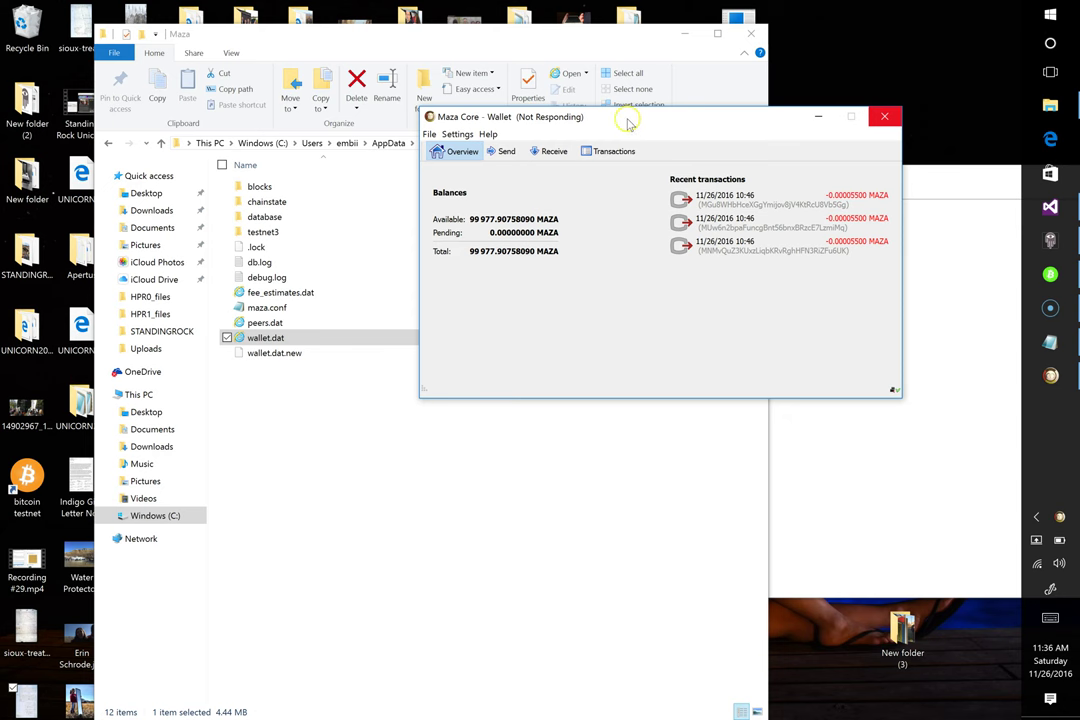
pyautogui.moveTo(632, 125); pyautogui.dragTo(644, 224)
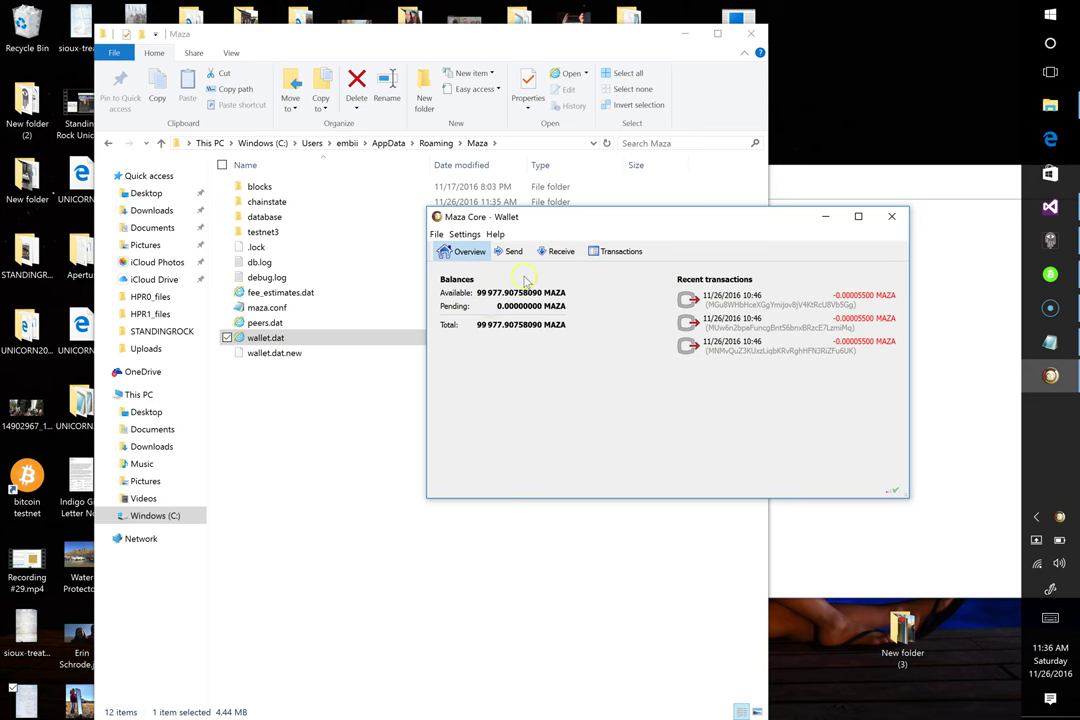
pyautogui.moveTo(670, 220); pyautogui.dragTo(480, 207)
# Paste the new MONEY address from the Notepad backup into the Send page's Pay To field.
pyautogui.click(318, 237)
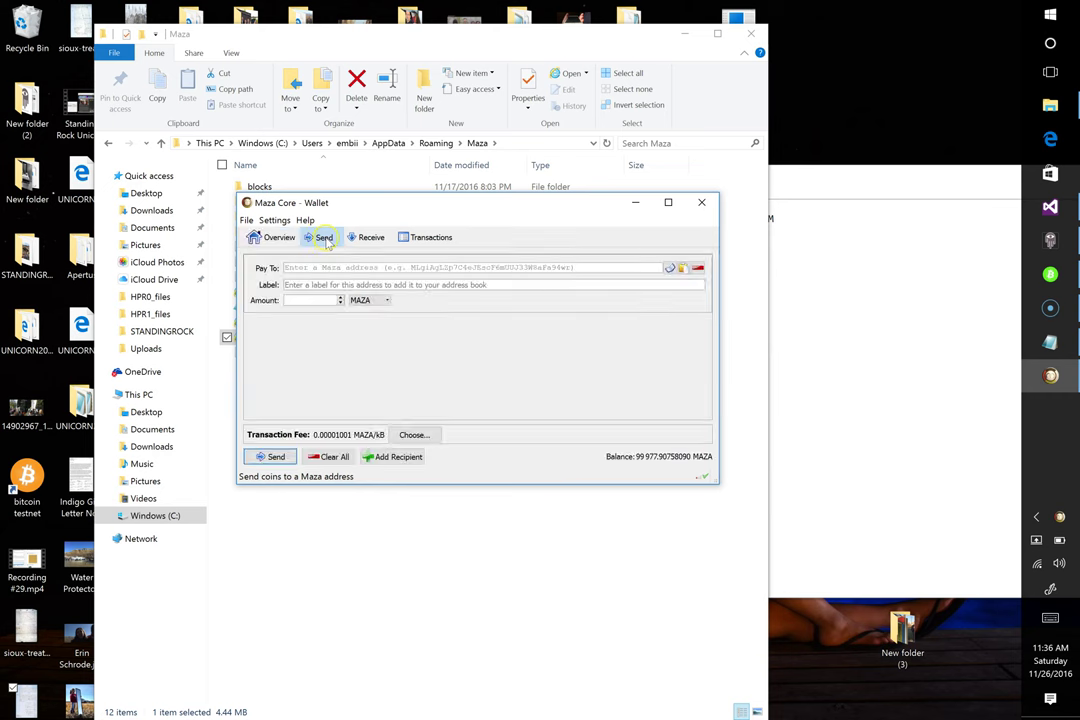
pyautogui.click(885, 188)
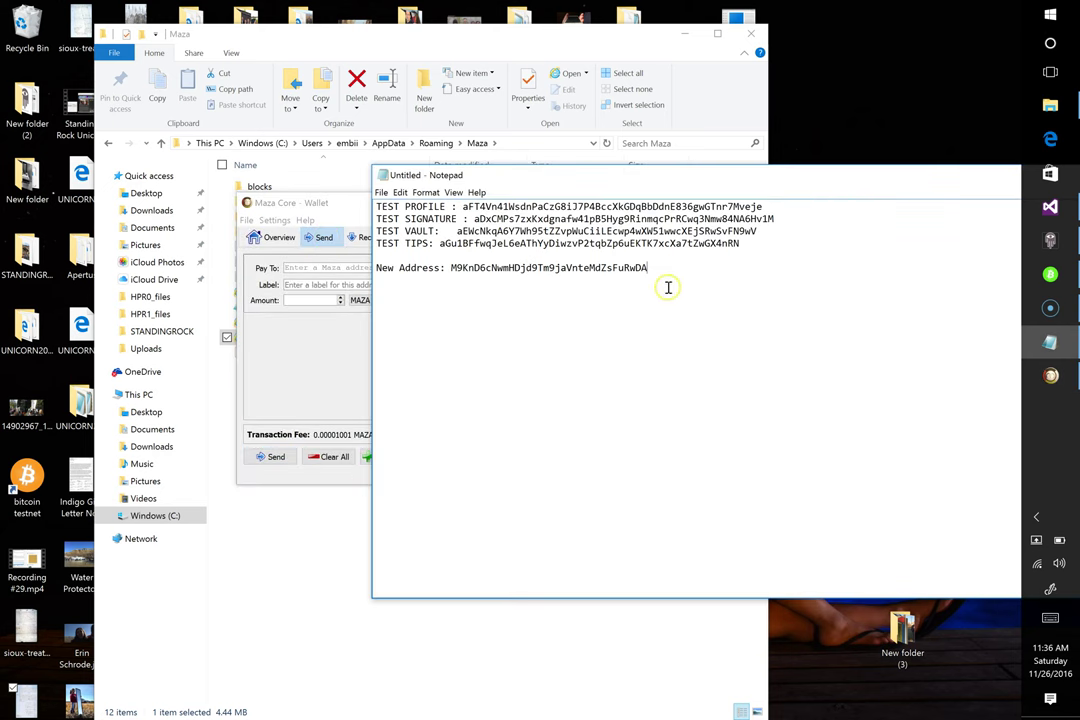
pyautogui.doubleClick(557, 268)
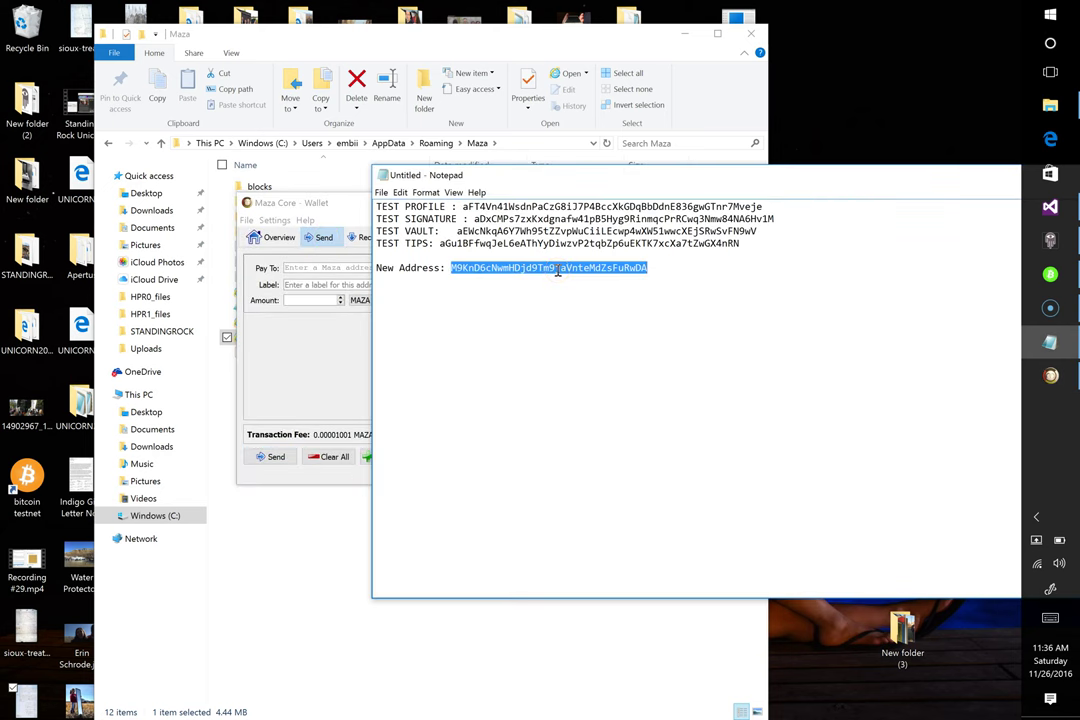
pyautogui.click(333, 268)
# Send the amount 99977.9075 MAZA to that address and confirm.
pyautogui.click(310, 299)
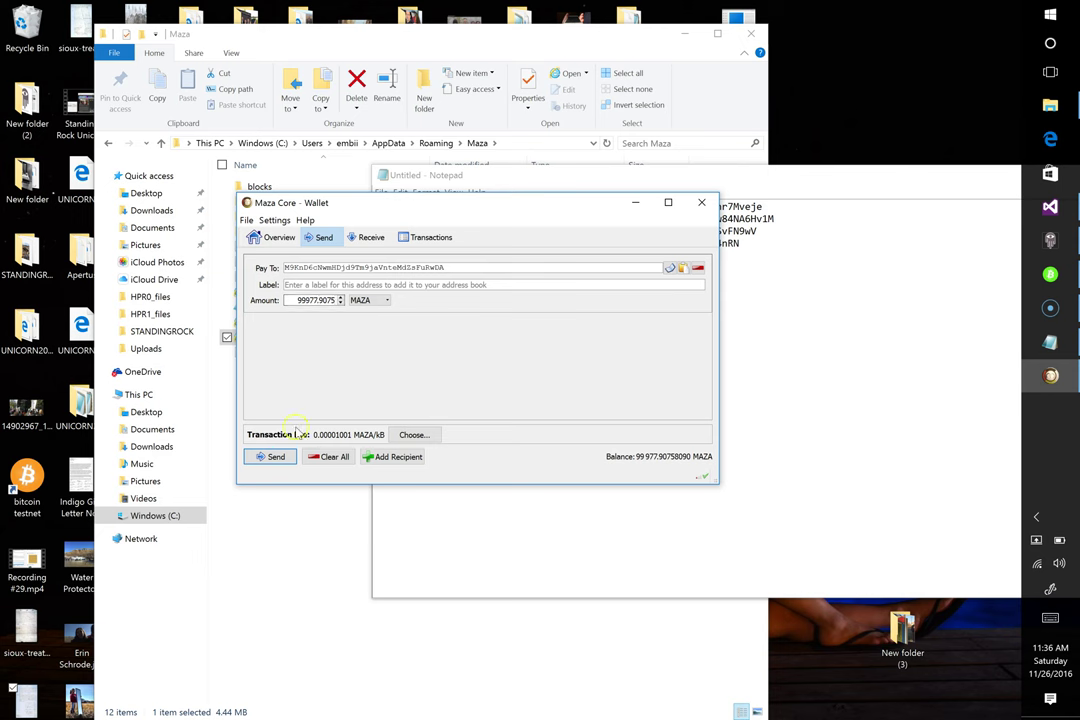
pyautogui.click(276, 458)
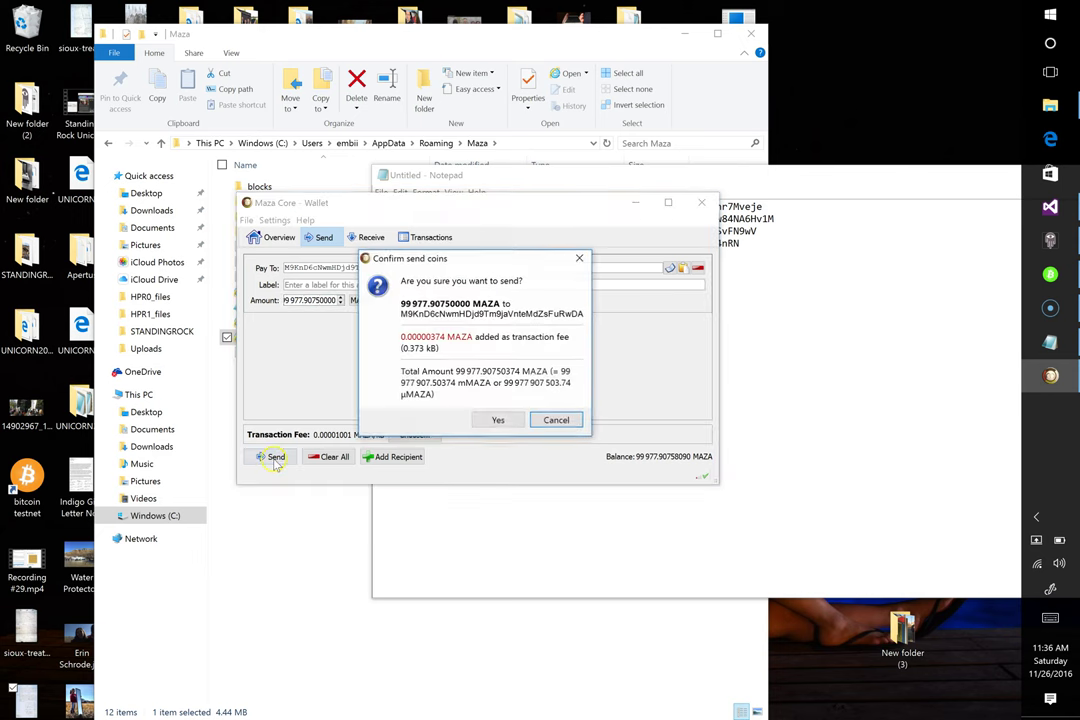
pyautogui.click(497, 421)
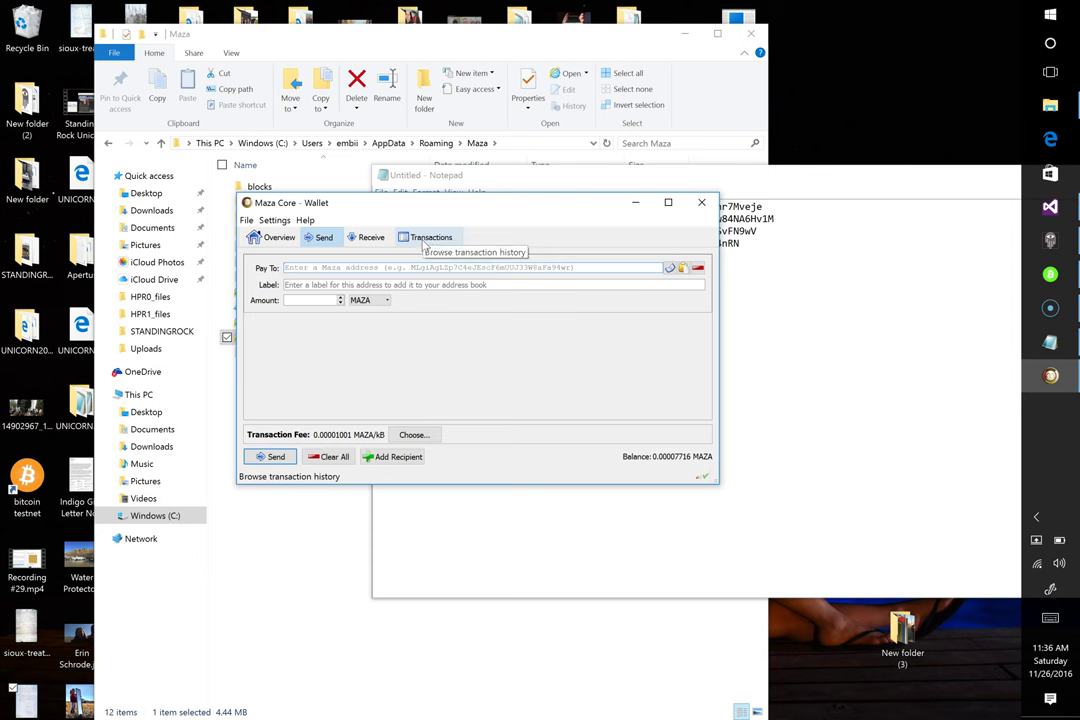
pyautogui.click(428, 238)
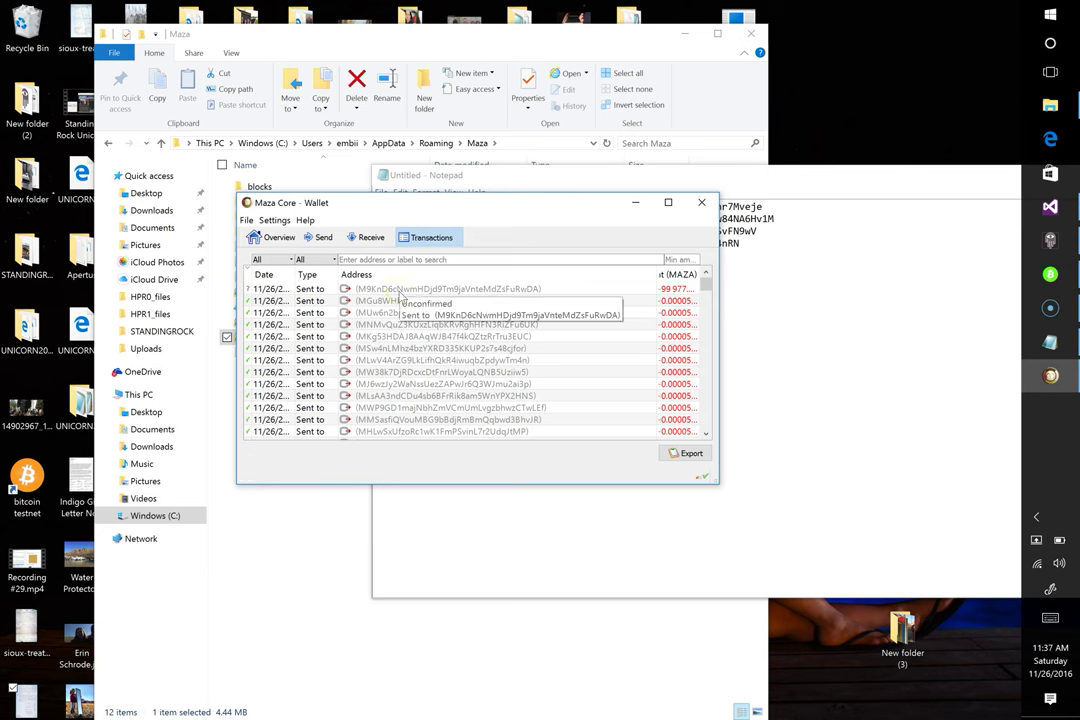
pyautogui.click(400, 292)
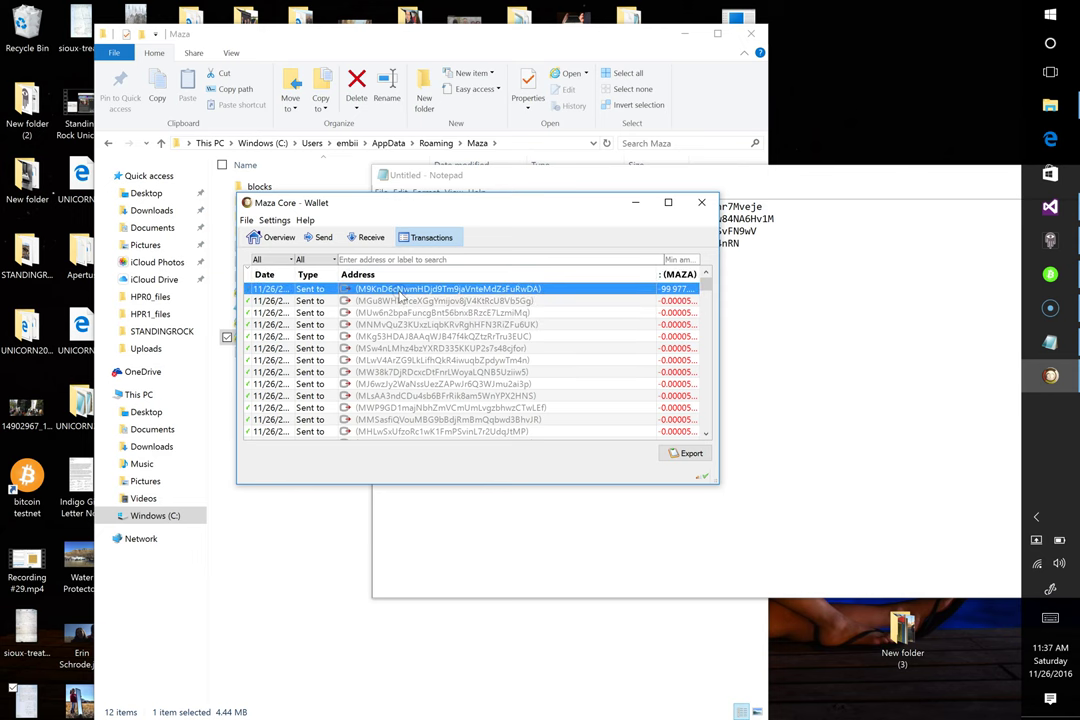
pyautogui.rightClick(400, 290)
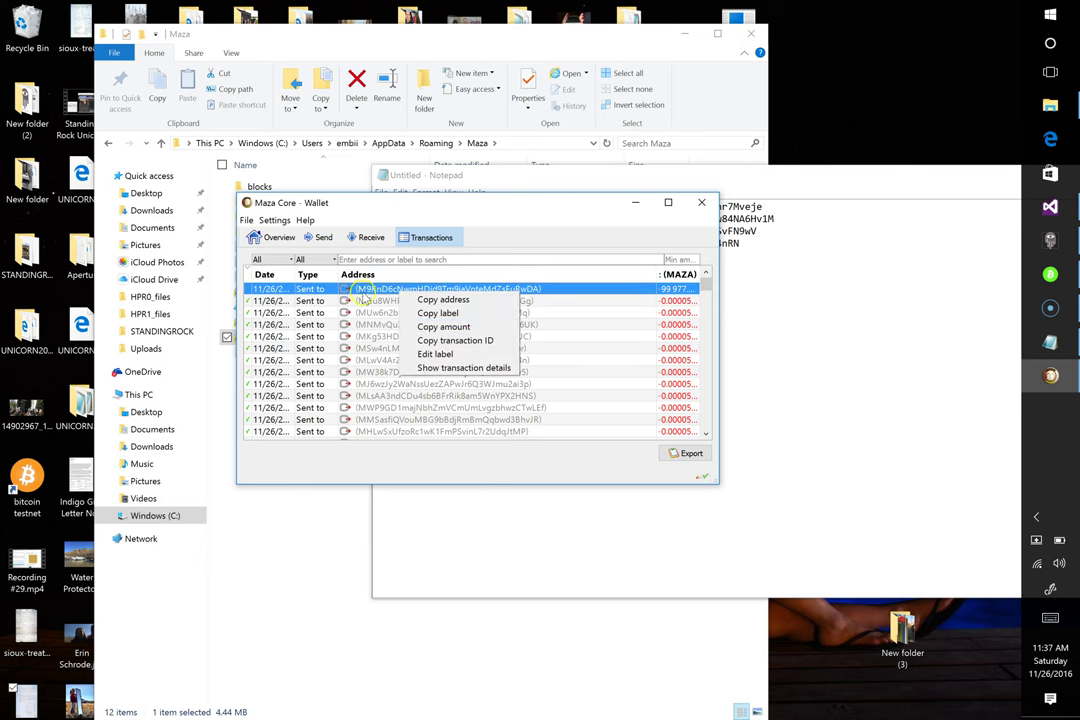
pyautogui.doubleClick(362, 290)
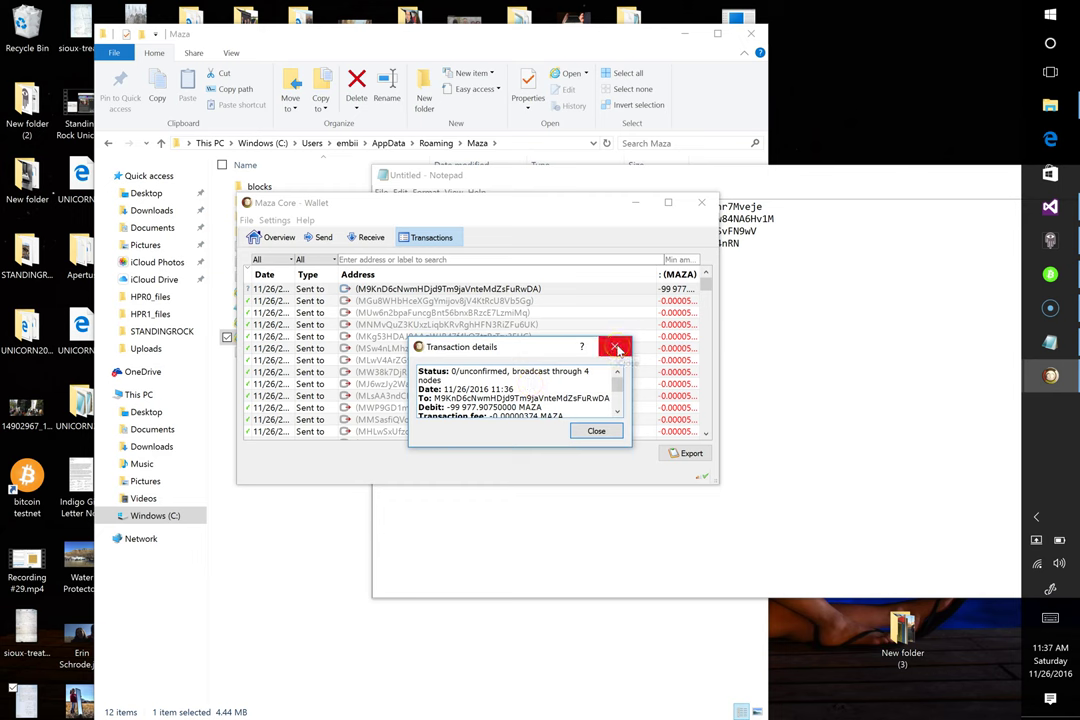
pyautogui.click(616, 347)
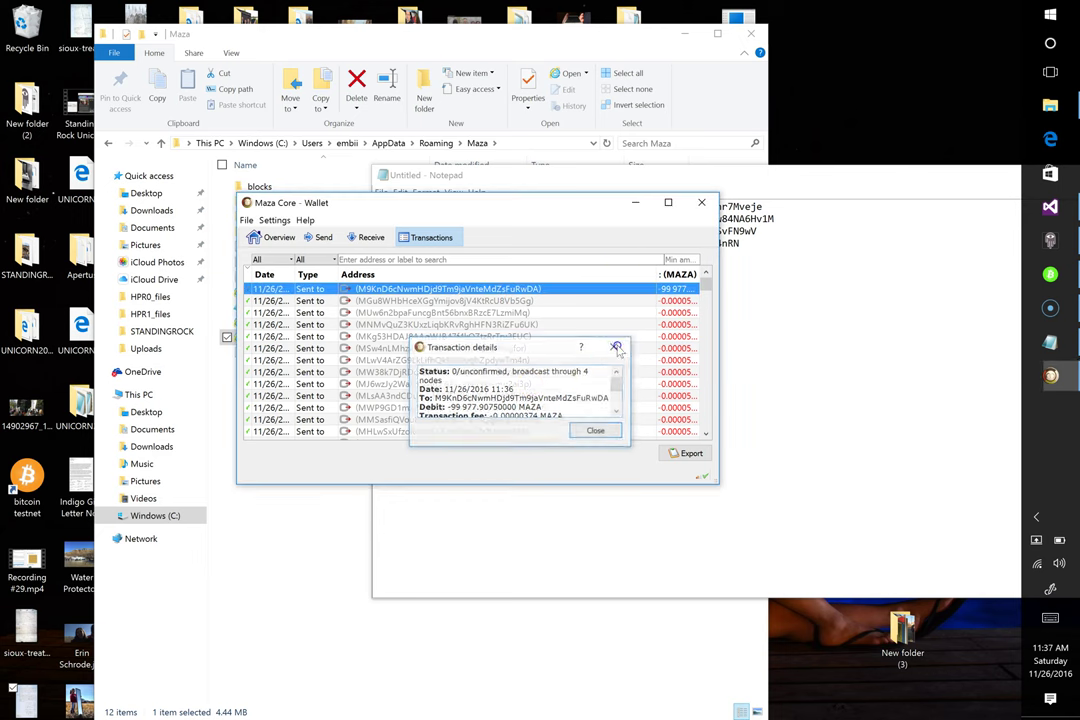
# Close Maza Core and rename wallet.dat to wallet.dat.old in the Maza folder.
pyautogui.click(711, 198)
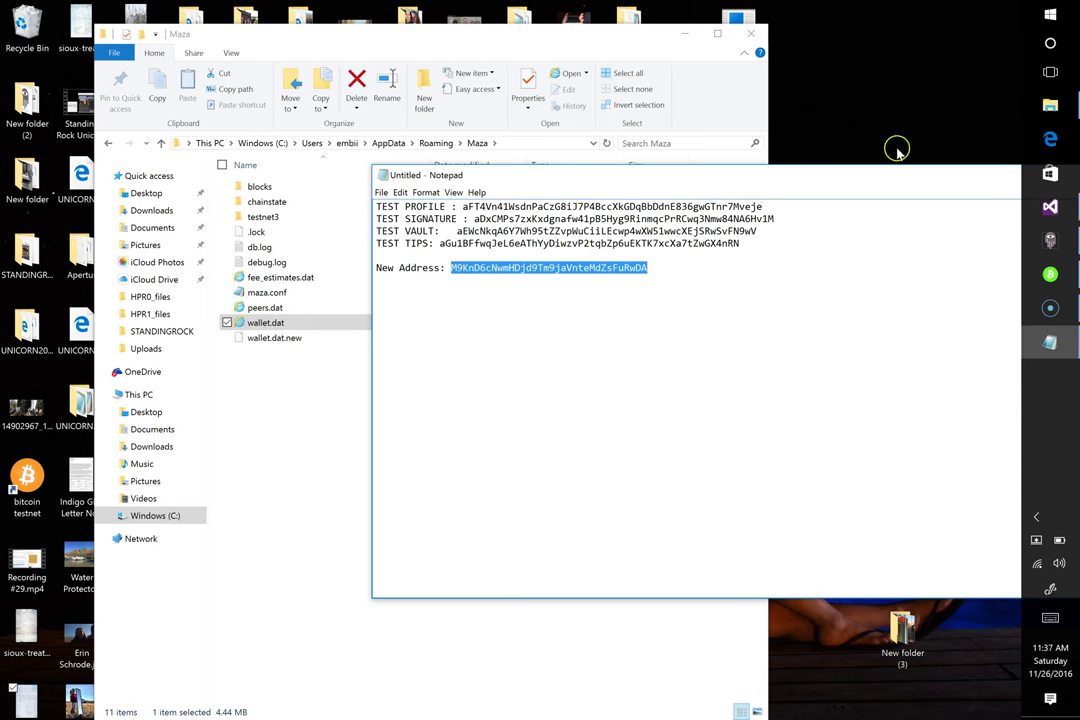
pyautogui.click(295, 422)
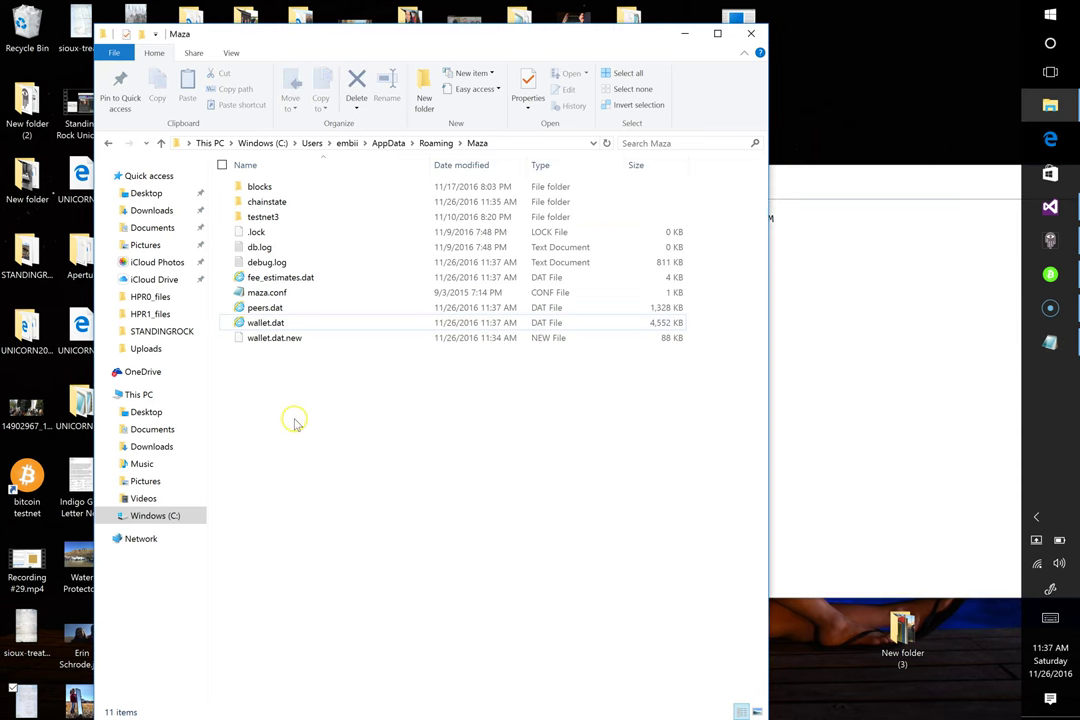
pyautogui.click(295, 340)
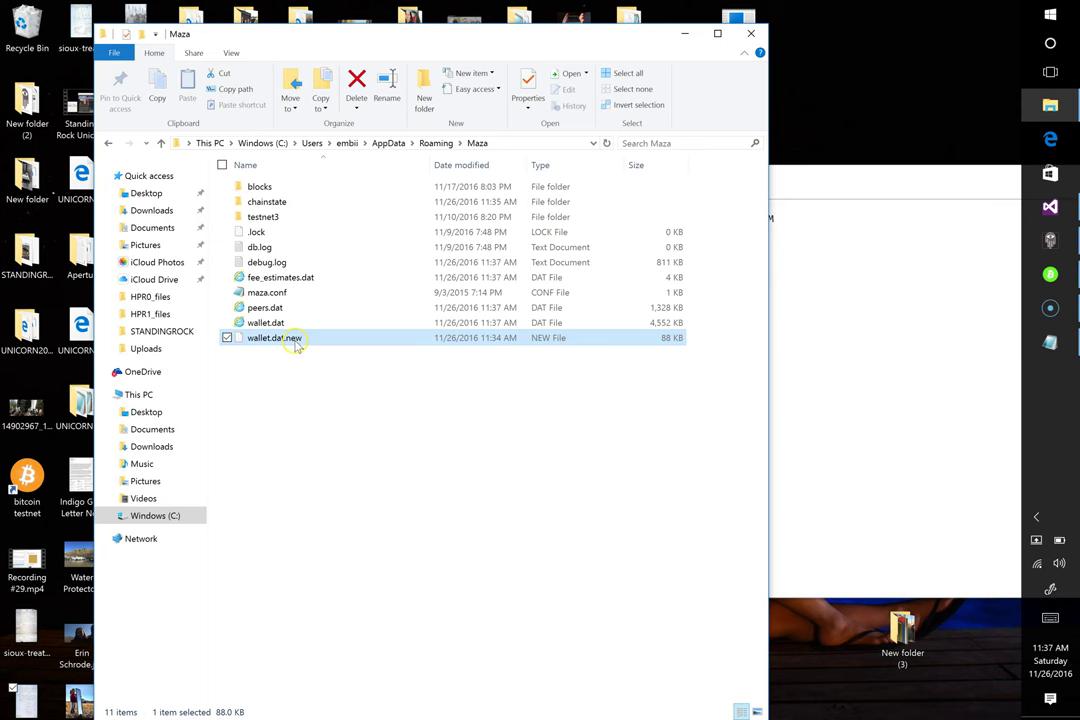
pyautogui.click(295, 339)
pyautogui.click(292, 323)
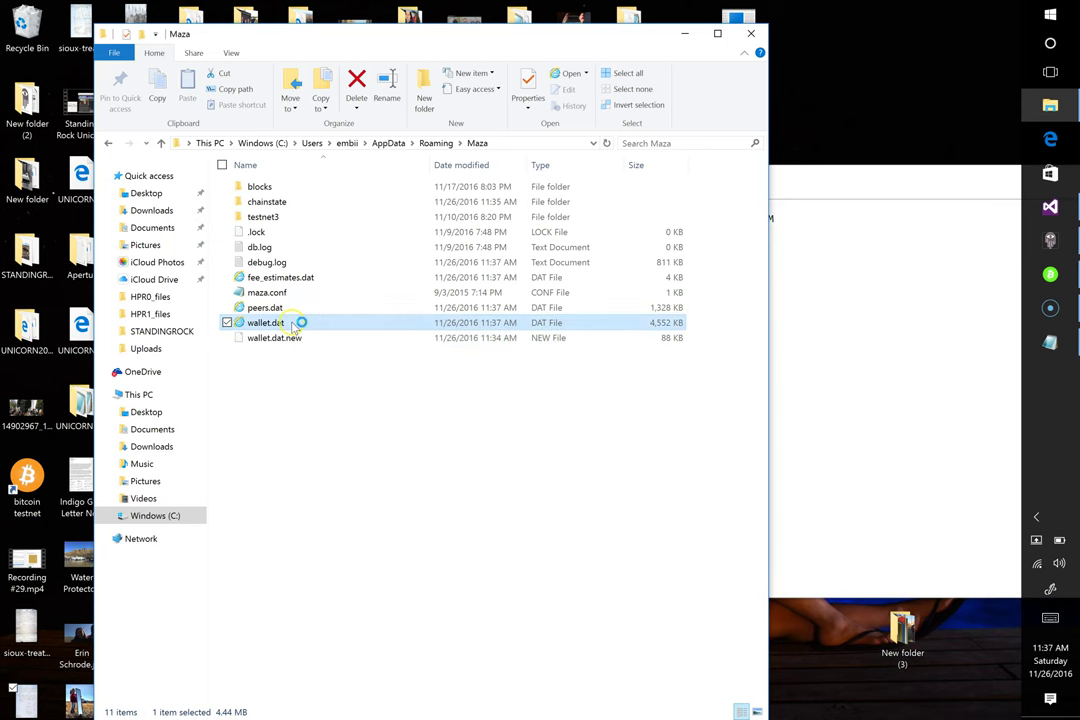
pyautogui.click(691, 477)
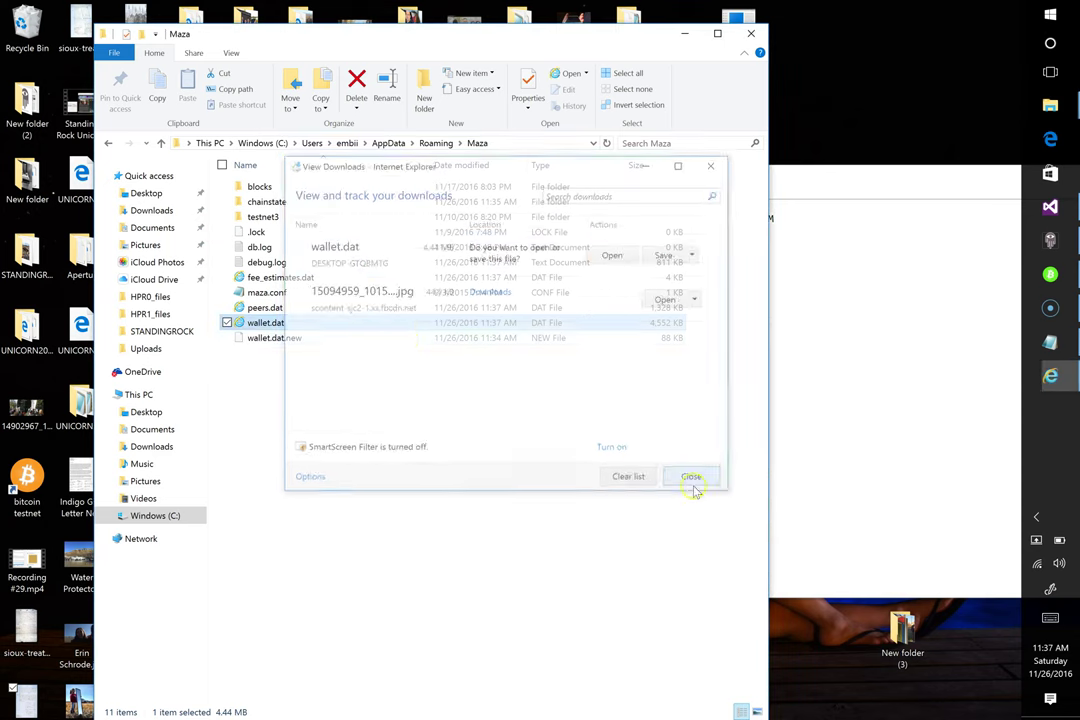
pyautogui.click(303, 322)
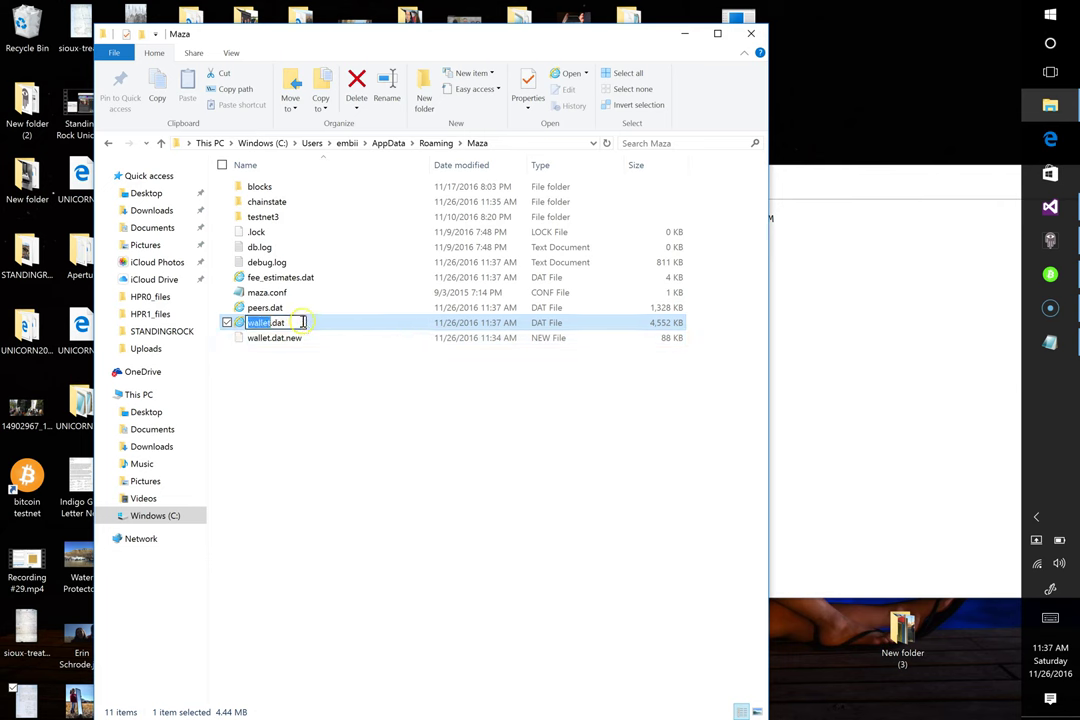
pyautogui.click(303, 322)
pyautogui.write('.old')
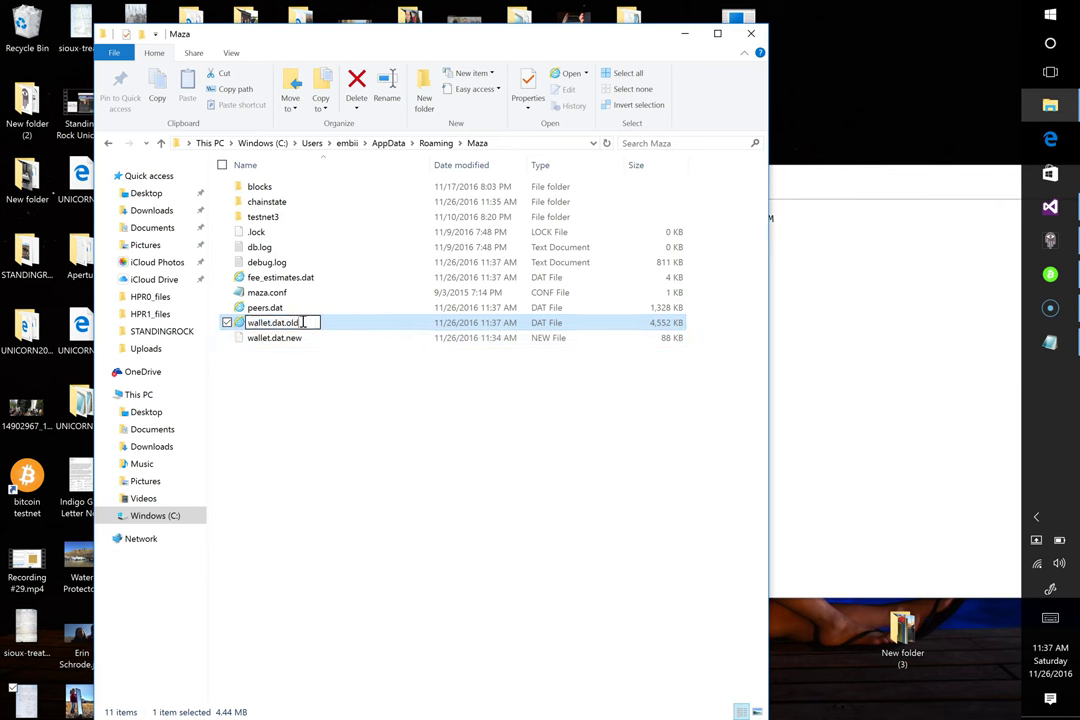
pyautogui.press('Return')
pyautogui.press('Return')
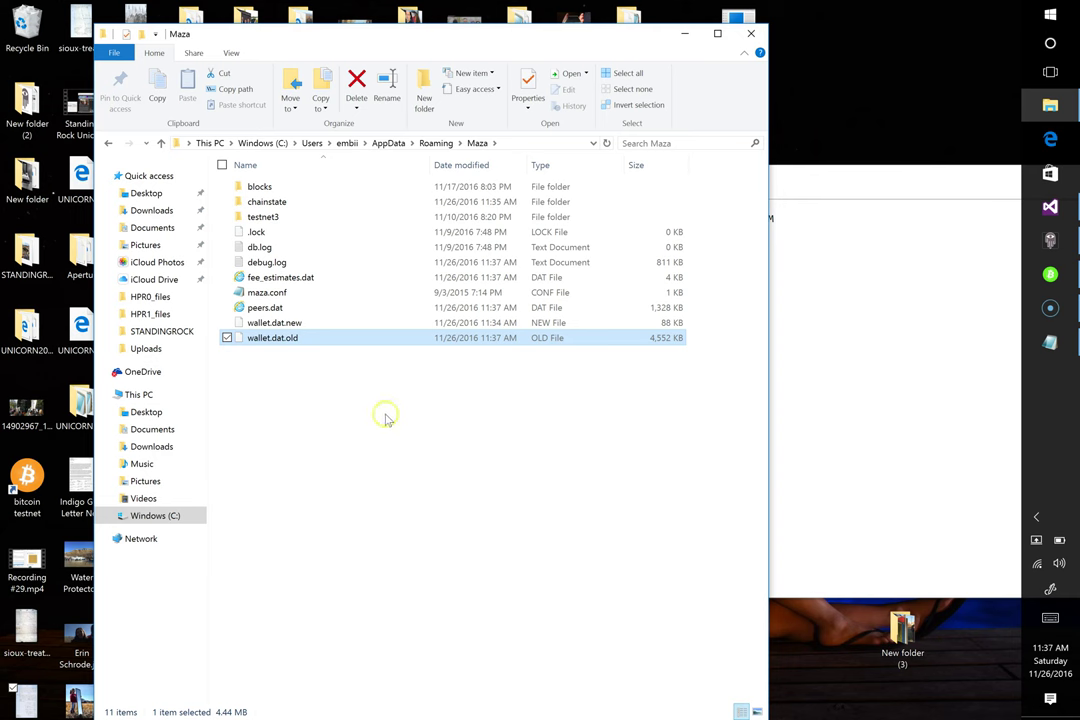
# Rename wallet.dat.new to wallet.dat, accepting the extension change warning.
pyautogui.click(300, 328)
pyautogui.click(302, 324)
pyautogui.click(311, 323)
pyautogui.press('BackSpace')
pyautogui.press('BackSpace')
pyautogui.press('BackSpace')
pyautogui.press('BackSpace')
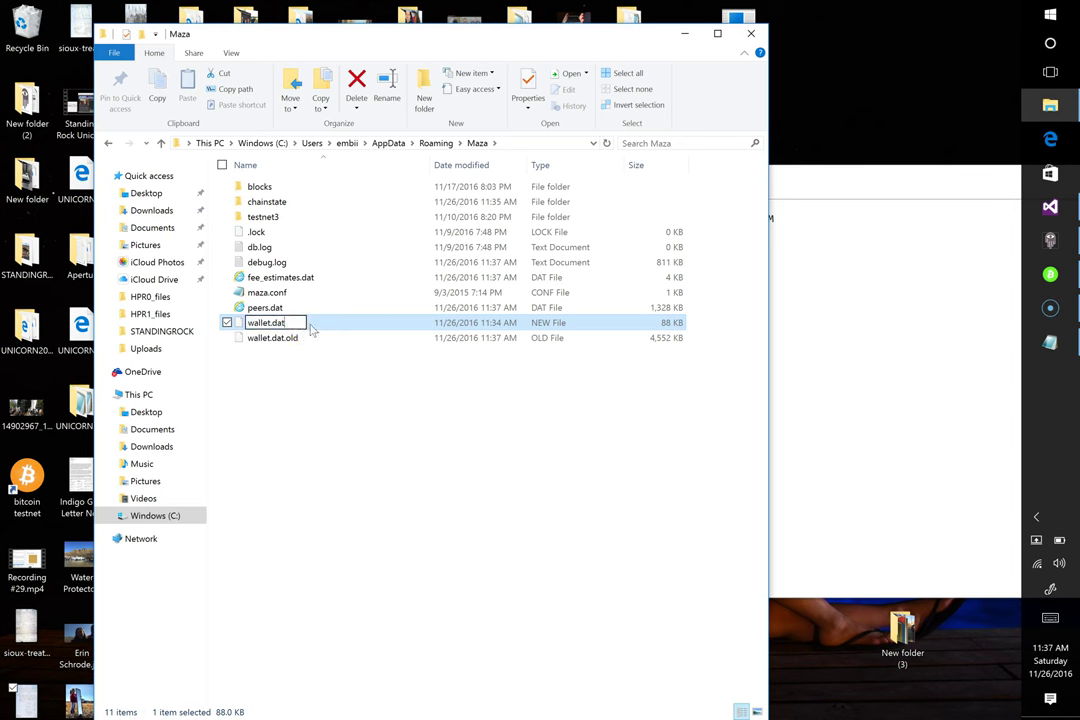
pyautogui.press('Return')
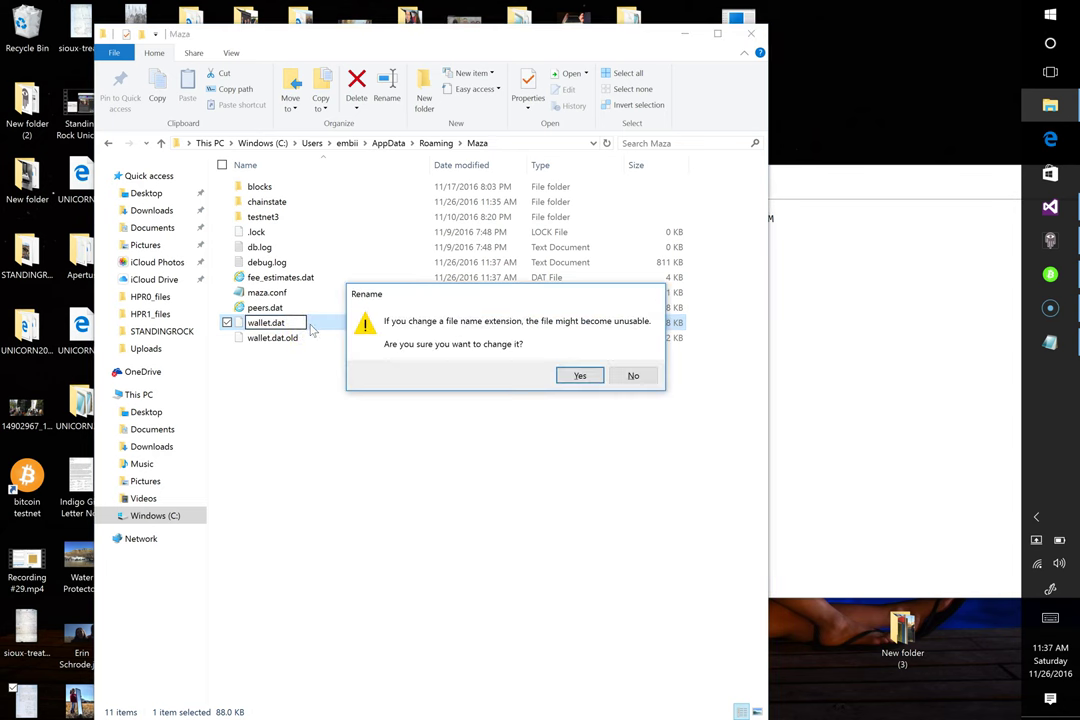
pyautogui.click(582, 377)
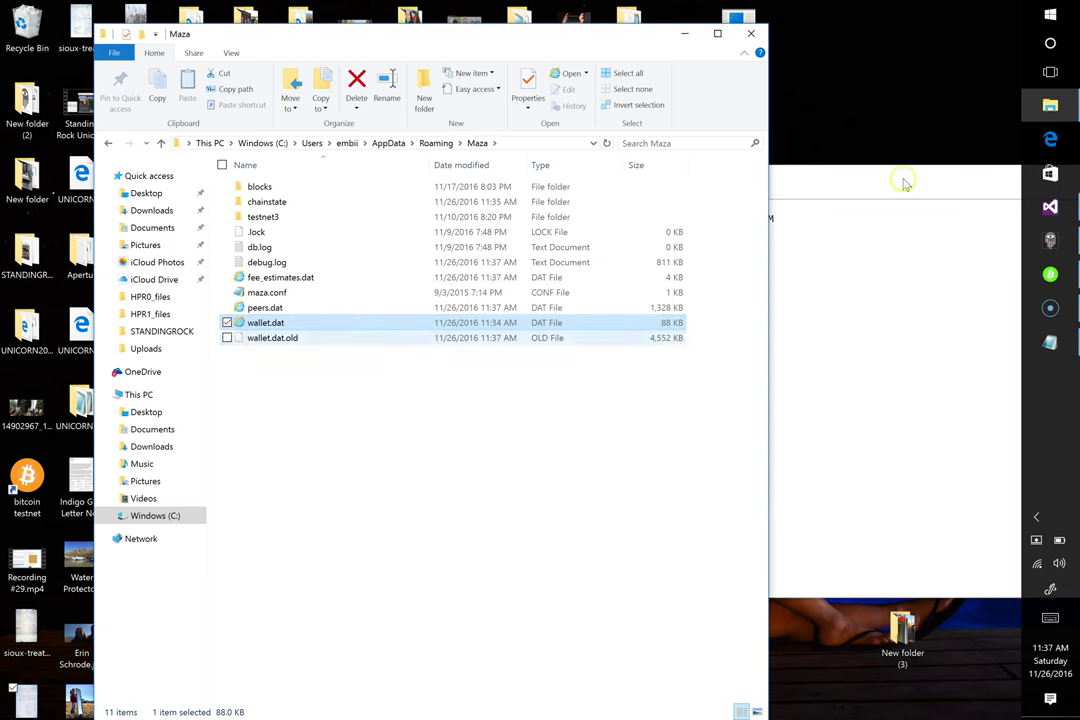
# Launch Maza Core from Start search on the fresh wallet file.
pyautogui.click(1053, 16)
pyautogui.write('ma')
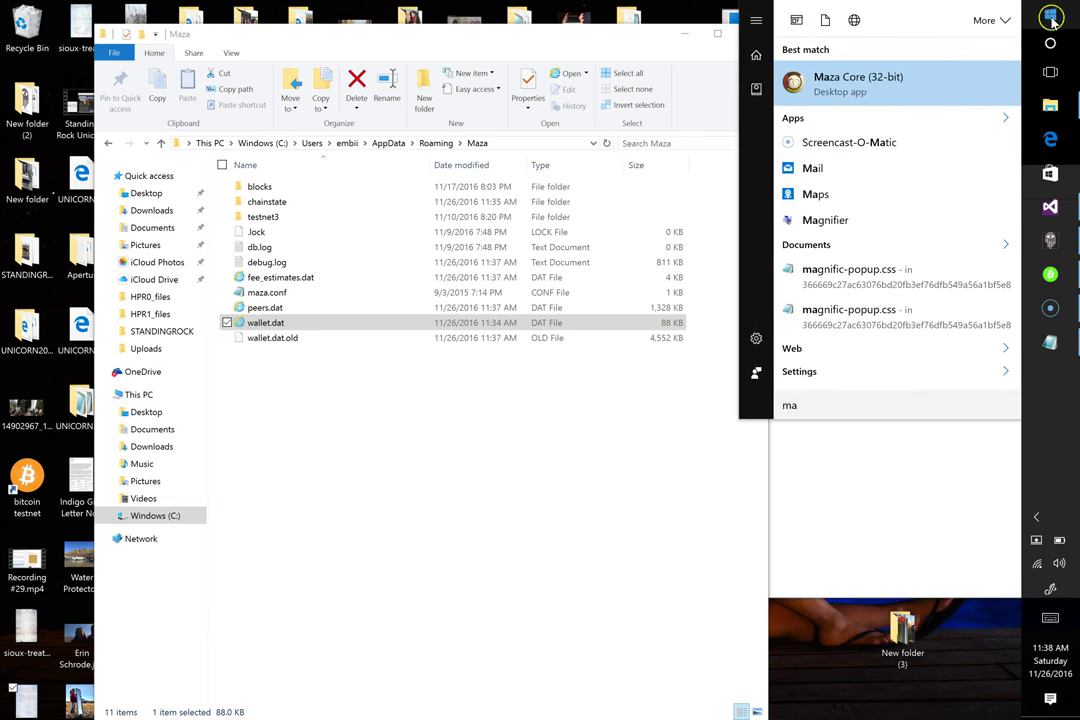
pyautogui.click(942, 80)
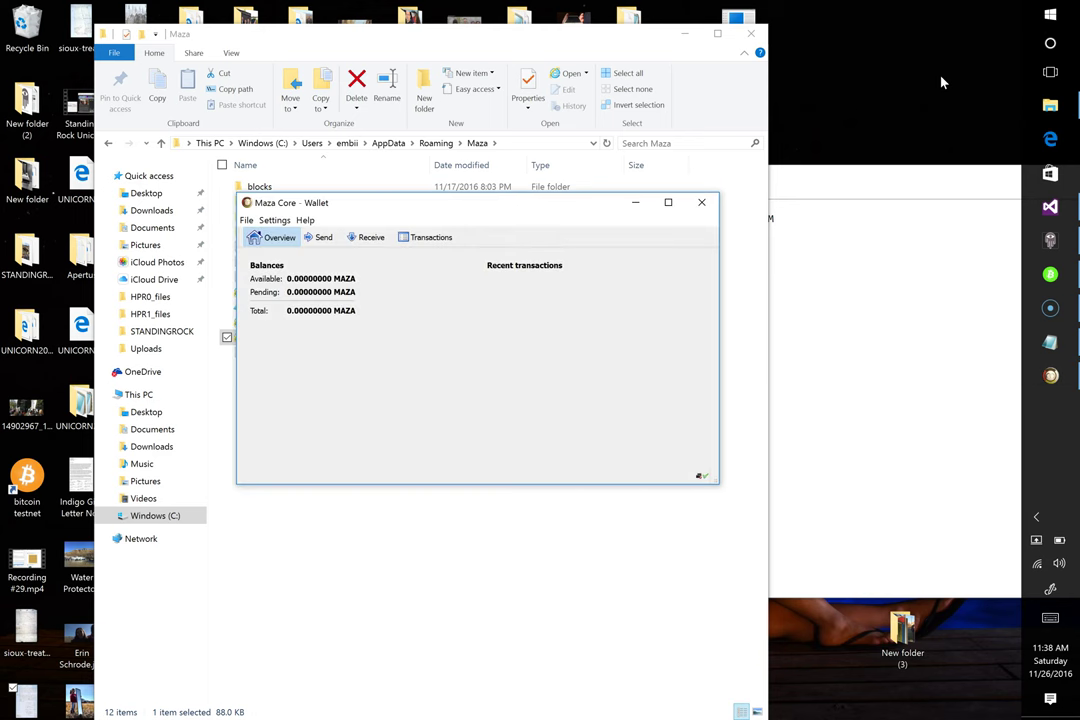
# Check the Transactions, Receive, Send and Overview pages at 0.00000000 MAZA, then move and minimize the window.
pyautogui.click(430, 246)
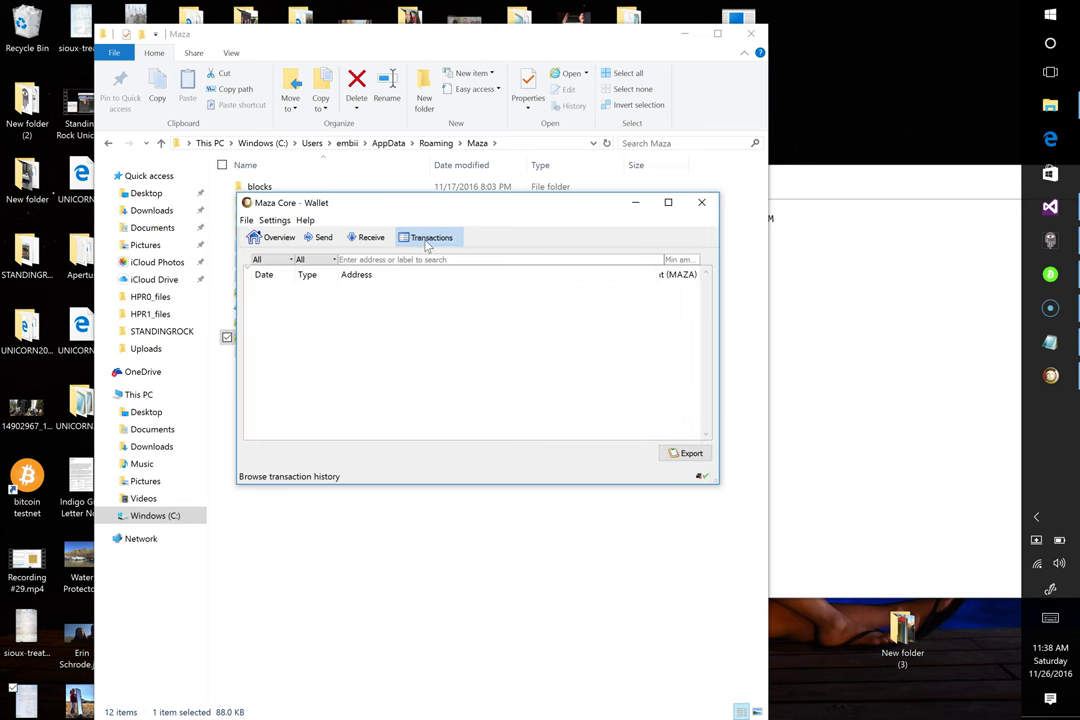
pyautogui.click(370, 237)
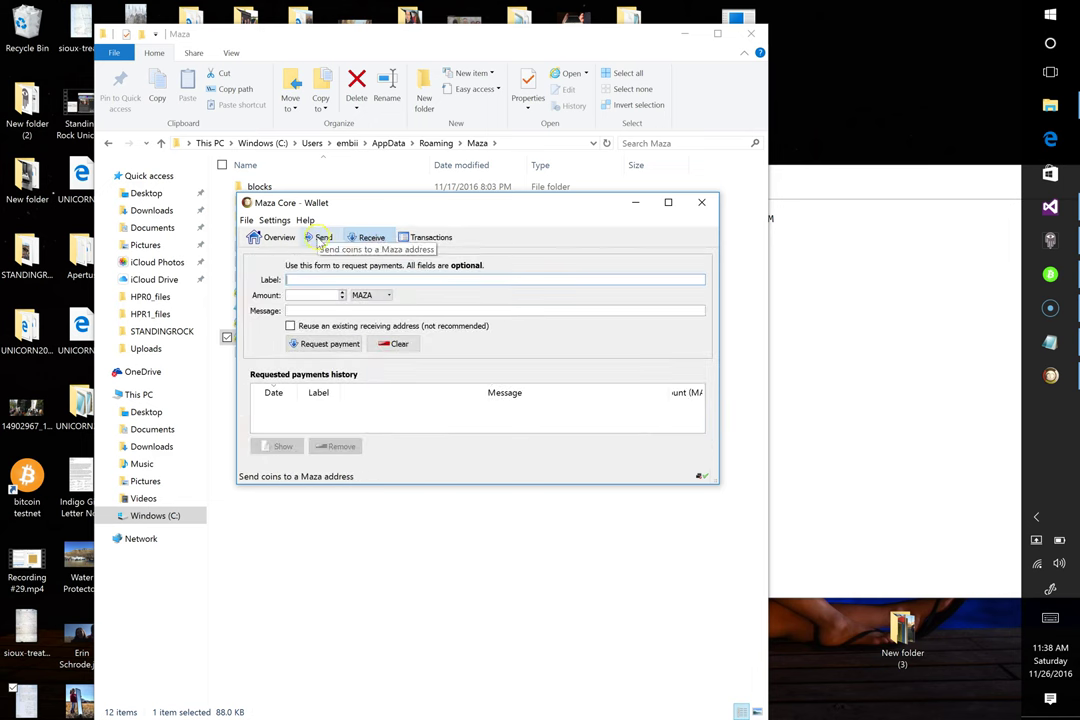
pyautogui.click(320, 238)
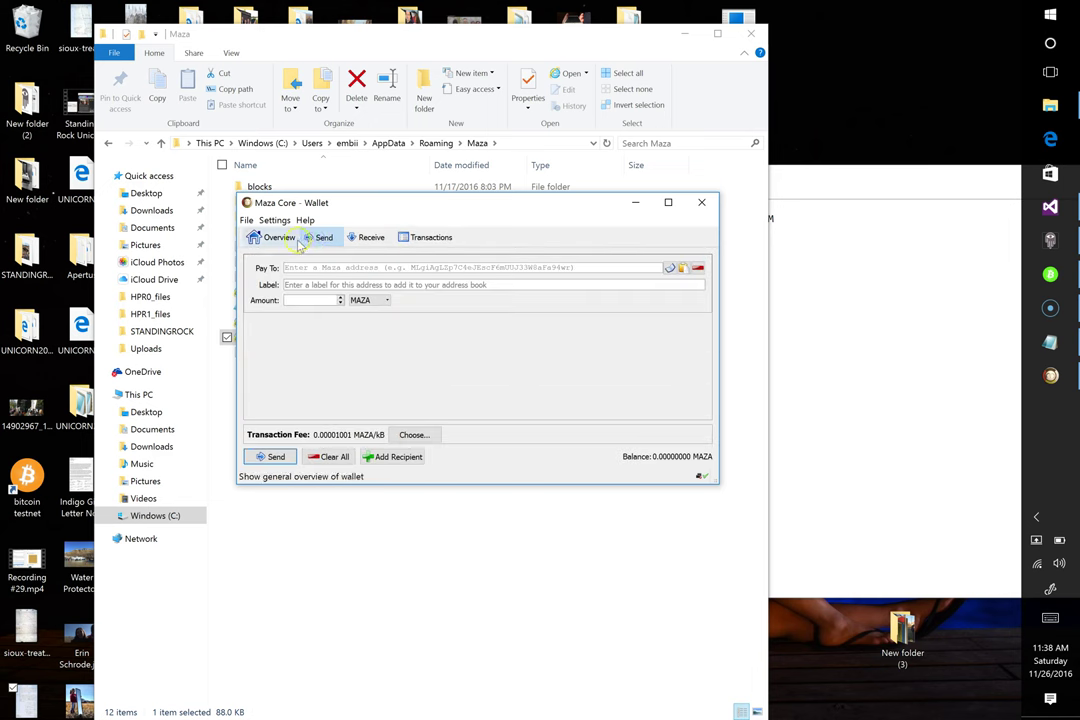
pyautogui.click(262, 240)
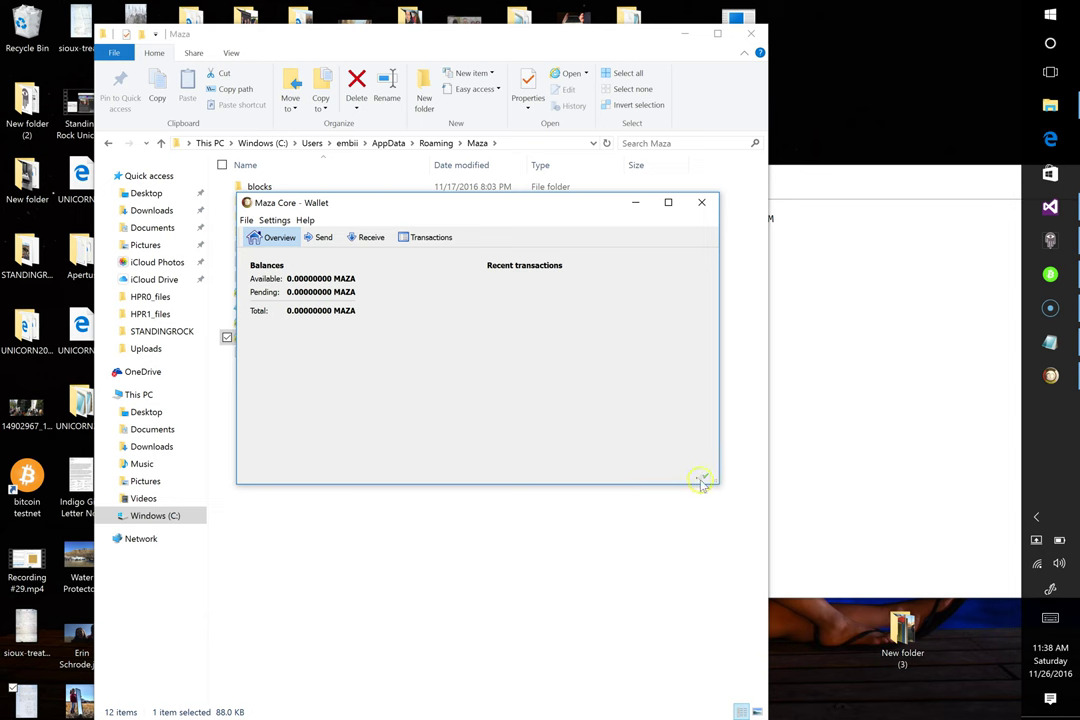
pyautogui.click(555, 398)
pyautogui.click(545, 388)
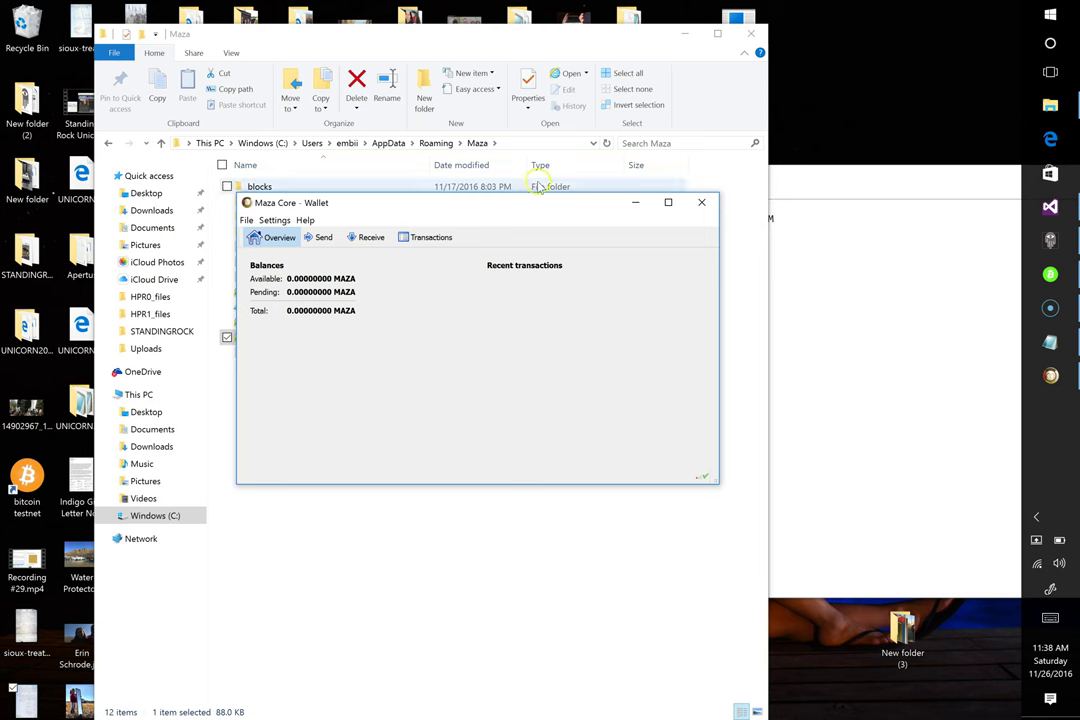
pyautogui.moveTo(527, 208); pyautogui.dragTo(671, 208)
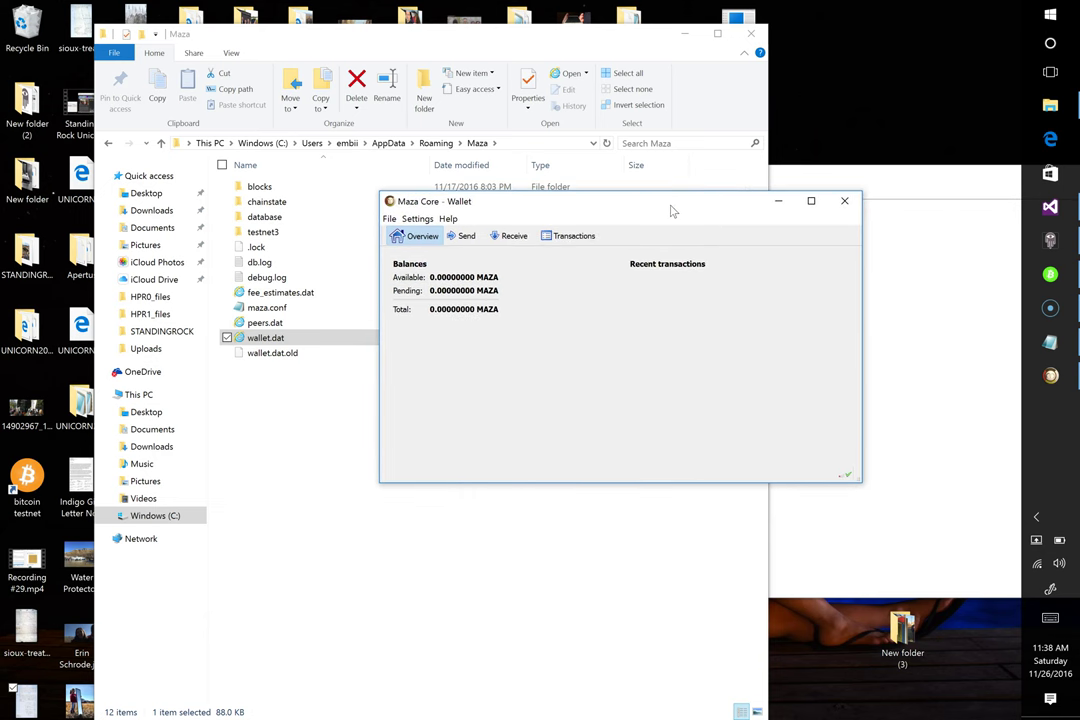
pyautogui.click(779, 201)
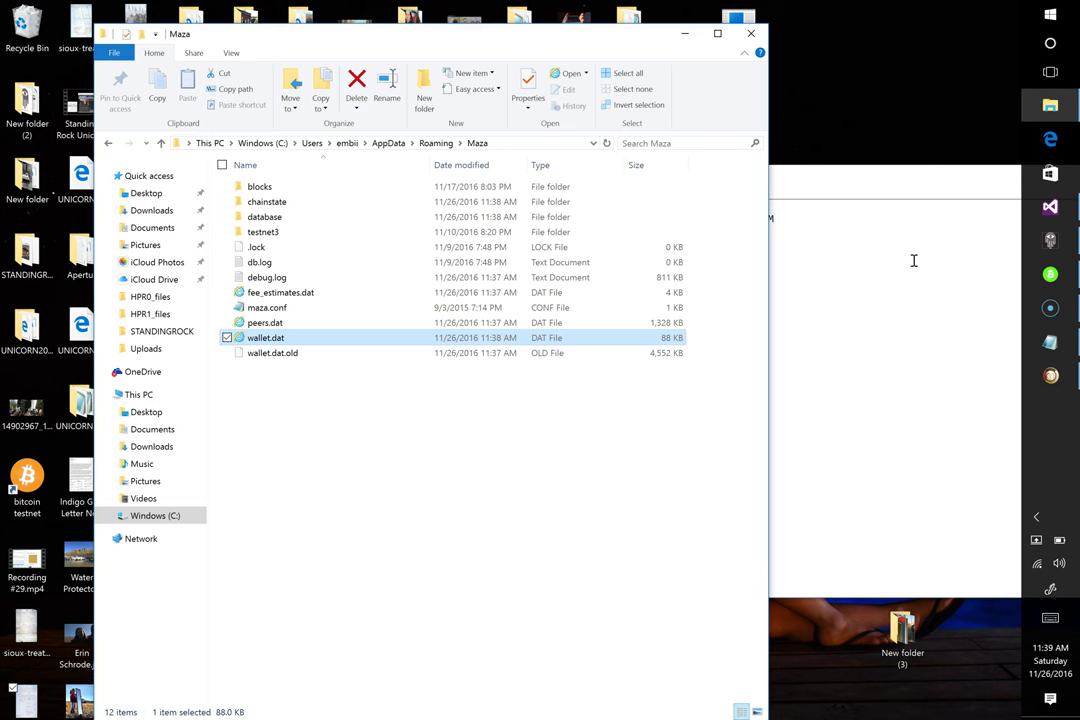
# Close the Apertus Profile window and start debugging the ADD project in Visual Studio.
pyautogui.click(918, 268)
pyautogui.click(831, 189)
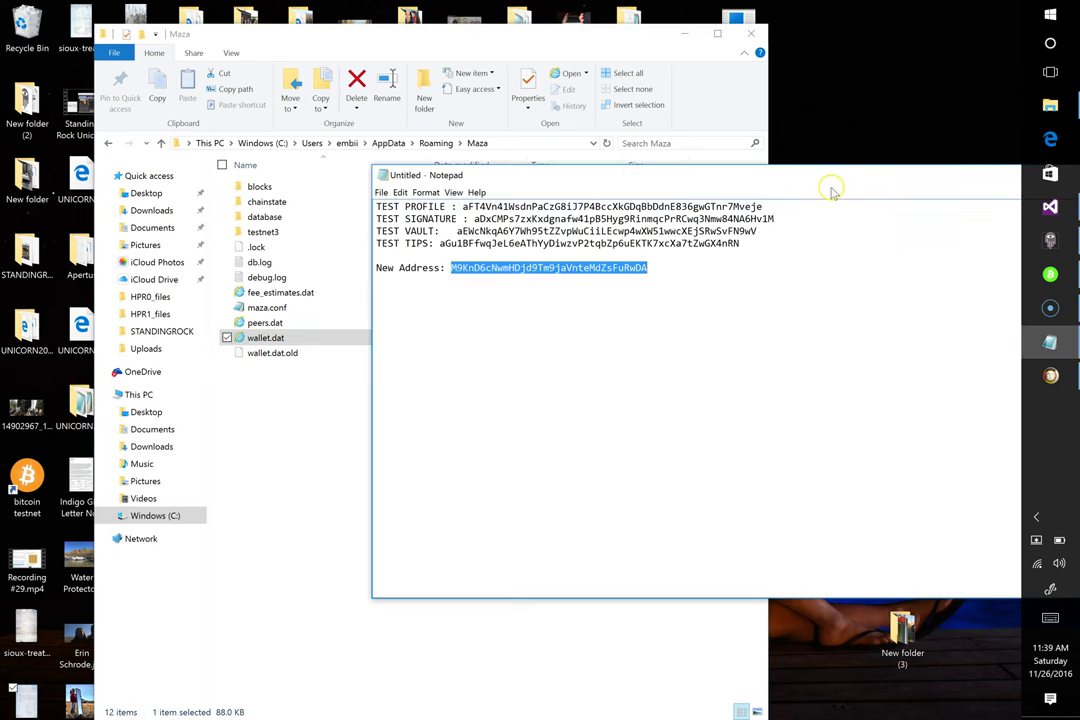
pyautogui.click(1051, 244)
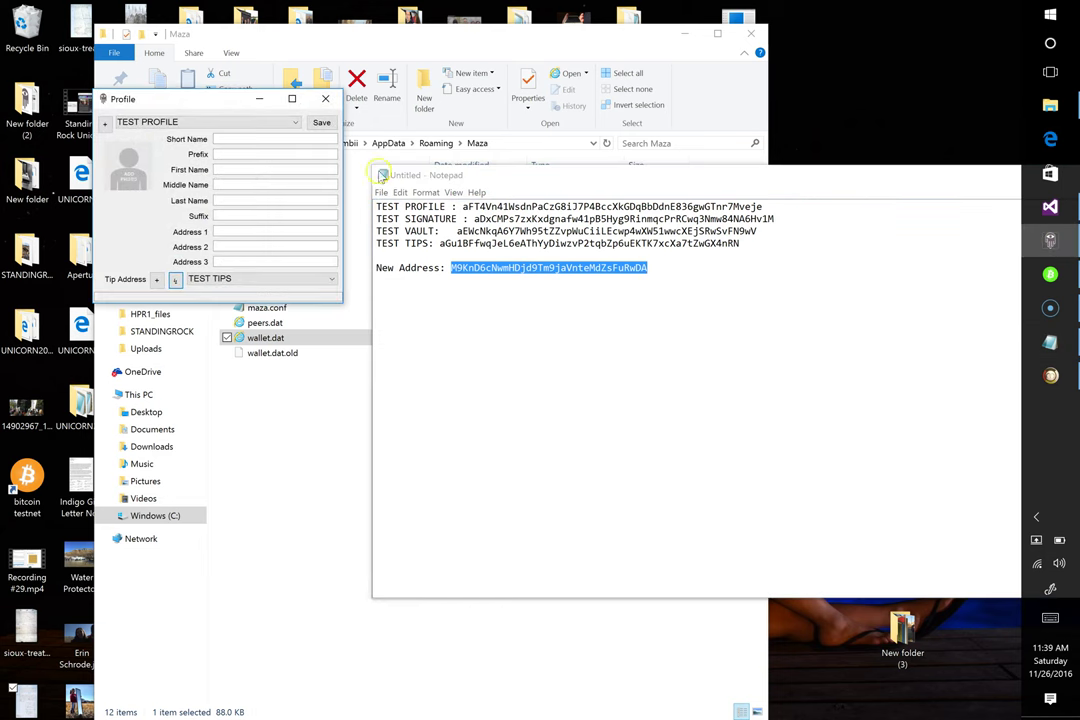
pyautogui.click(325, 99)
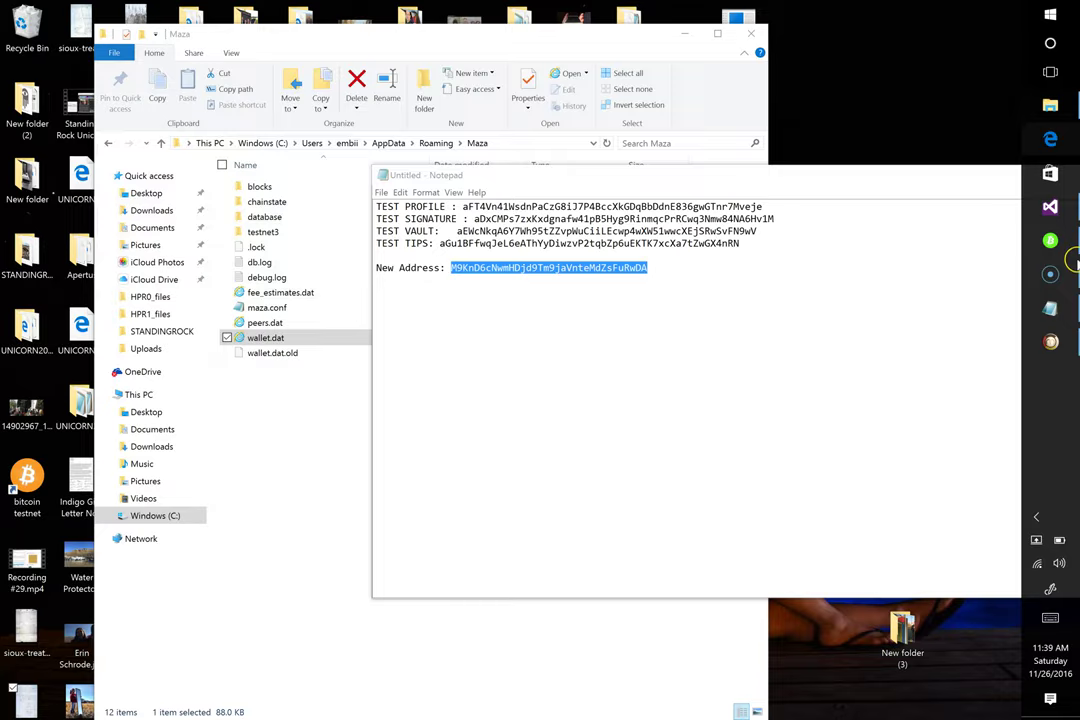
pyautogui.click(1048, 204)
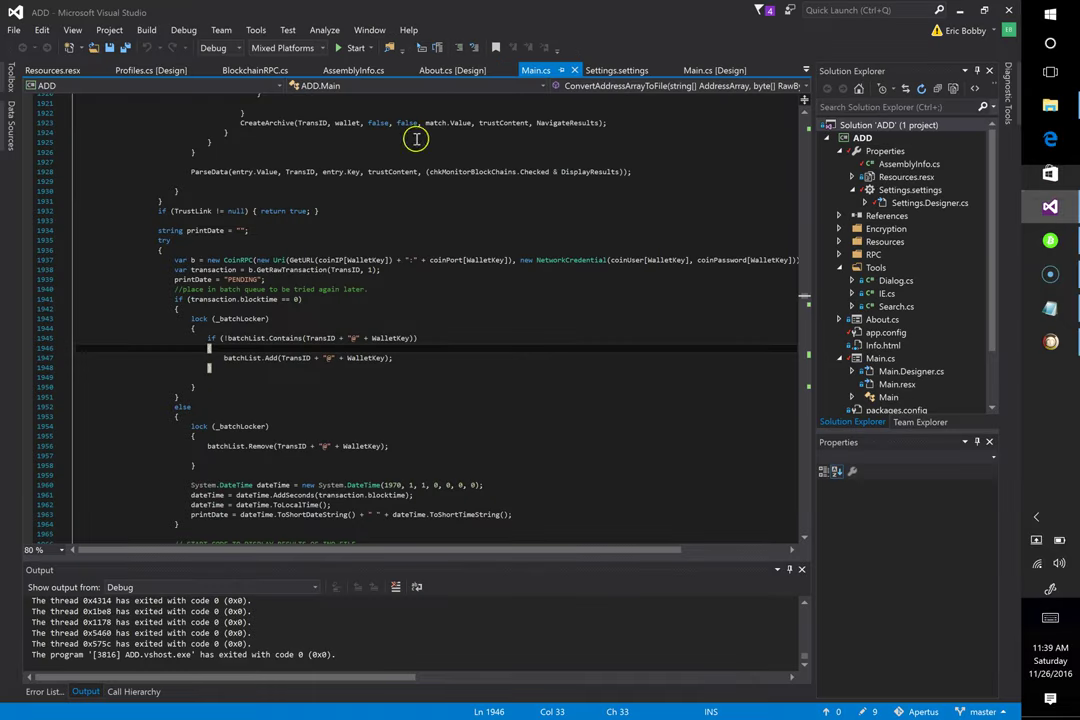
pyautogui.click(347, 49)
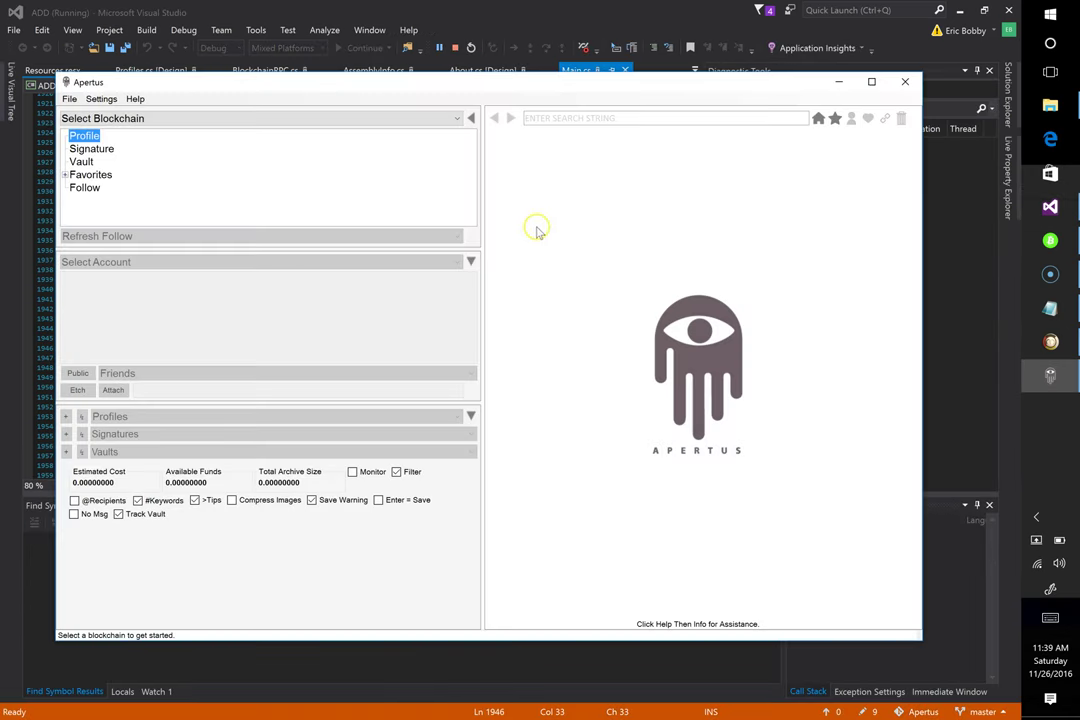
# Copy the TEST VAULT key from Notepad and switch Apertus to the Mazacoin blockchain.
pyautogui.click(1049, 307)
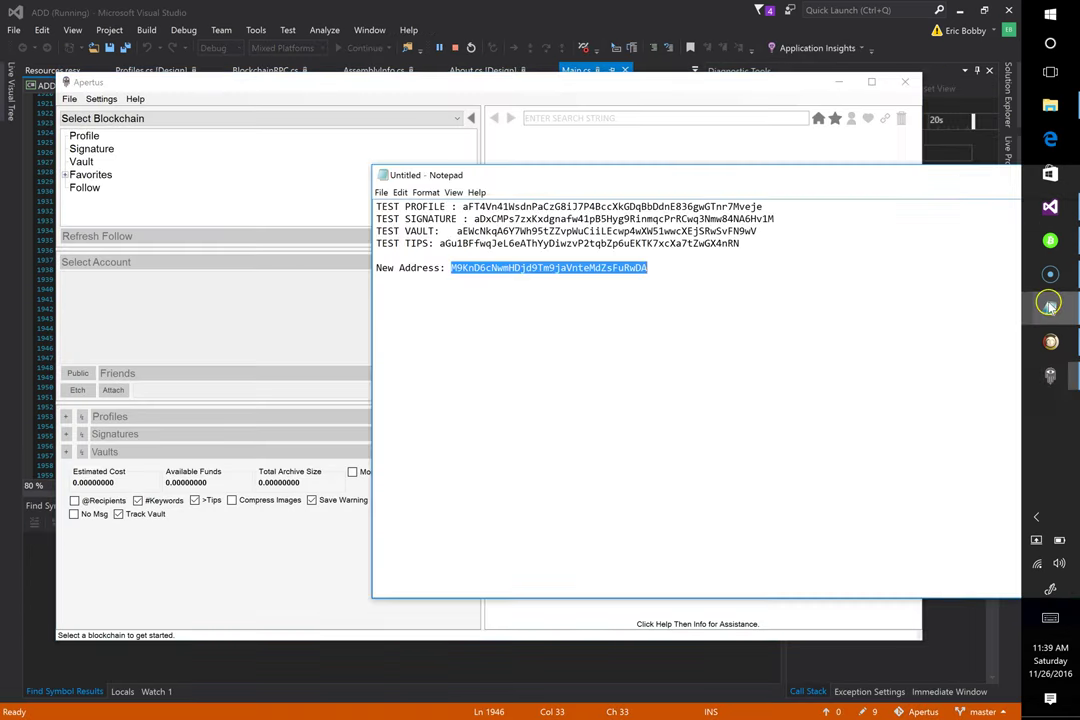
pyautogui.moveTo(660, 183); pyautogui.dragTo(724, 127)
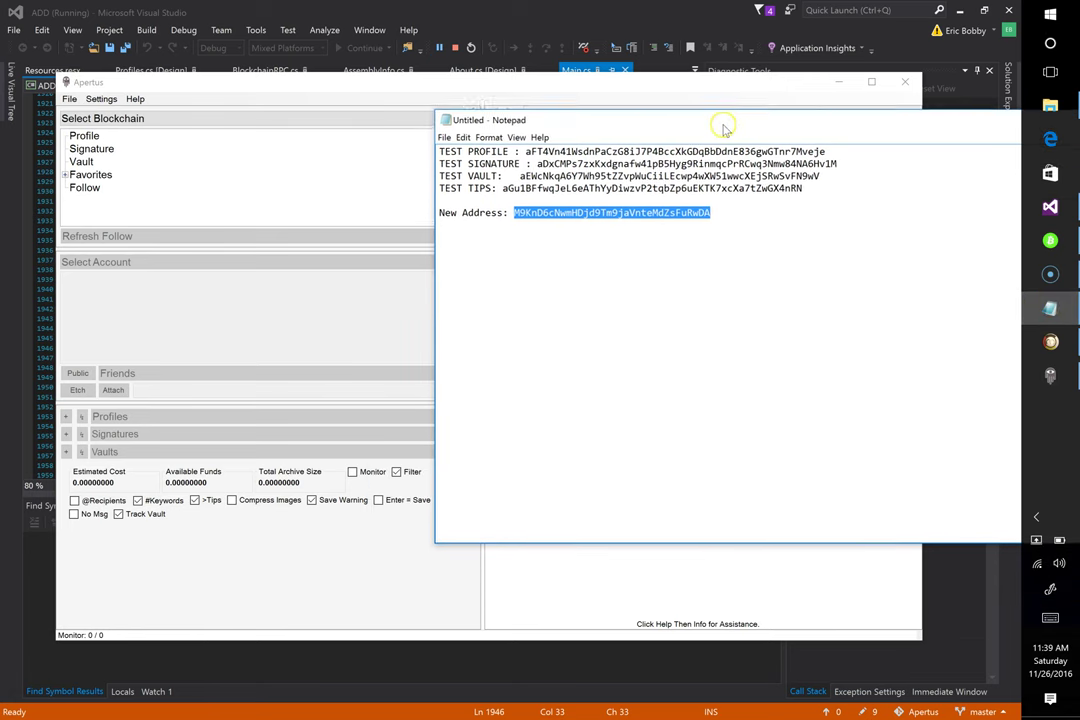
pyautogui.moveTo(405, 90); pyautogui.dragTo(407, 253)
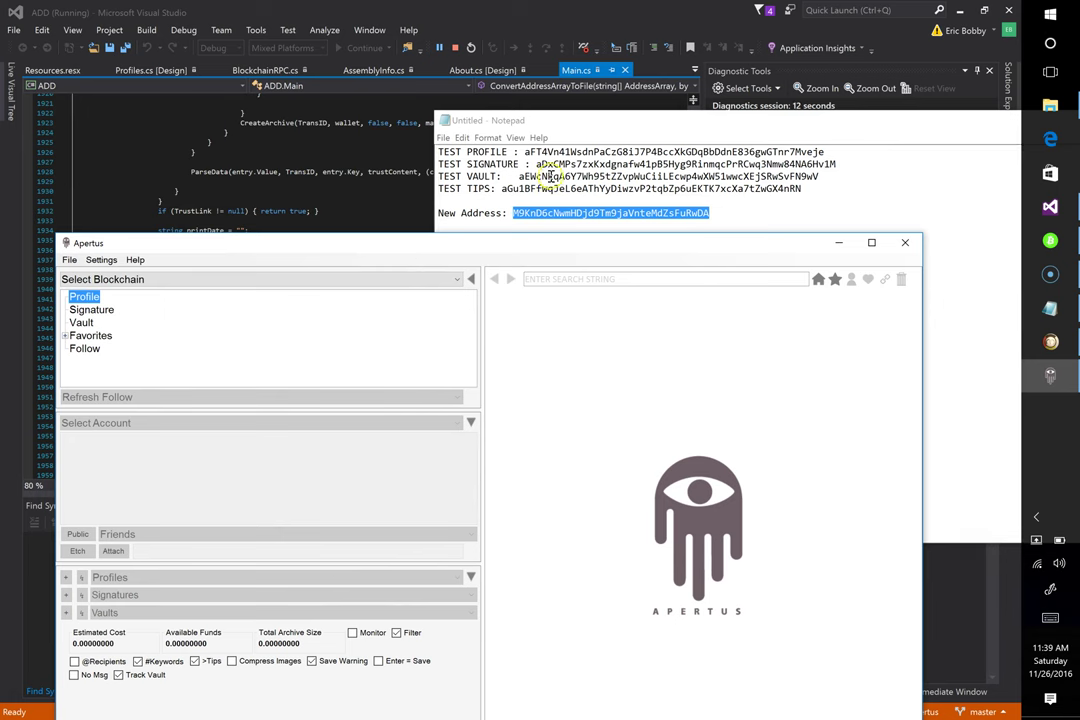
pyautogui.doubleClick(549, 177)
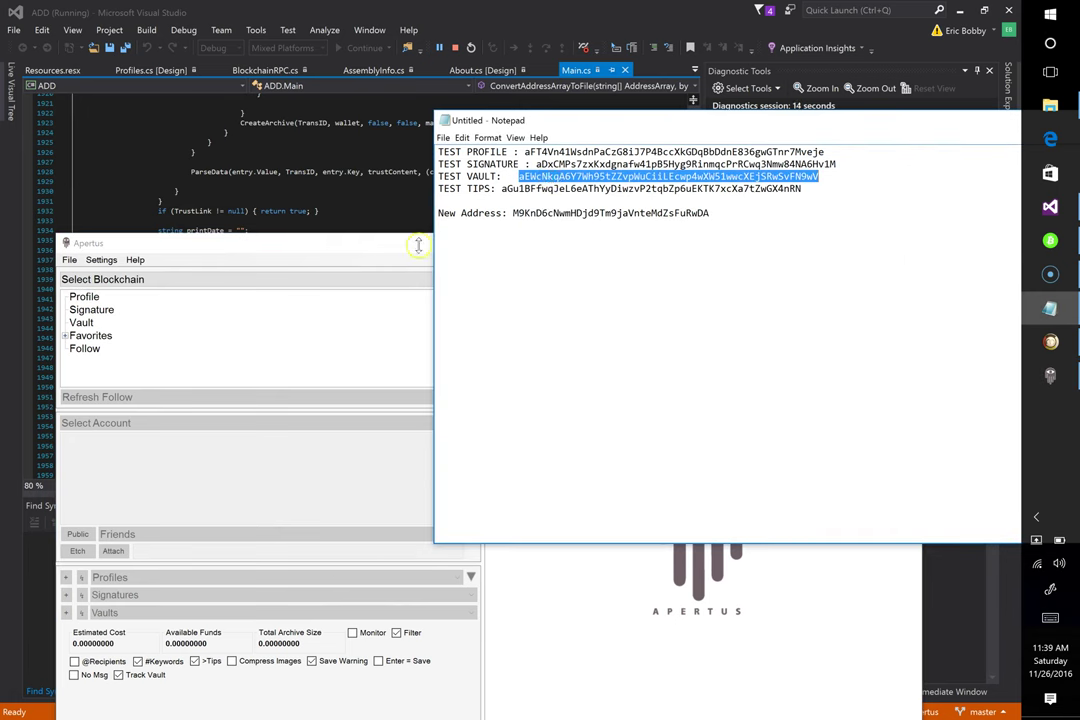
pyautogui.click(141, 246)
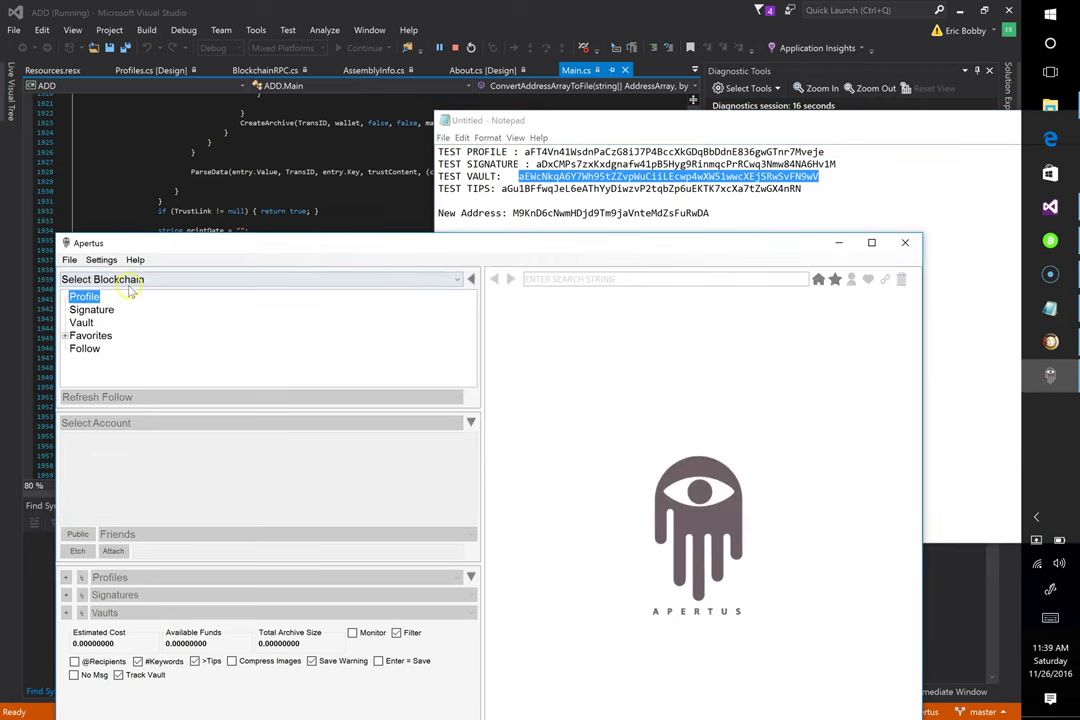
pyautogui.click(108, 279)
pyautogui.click(110, 356)
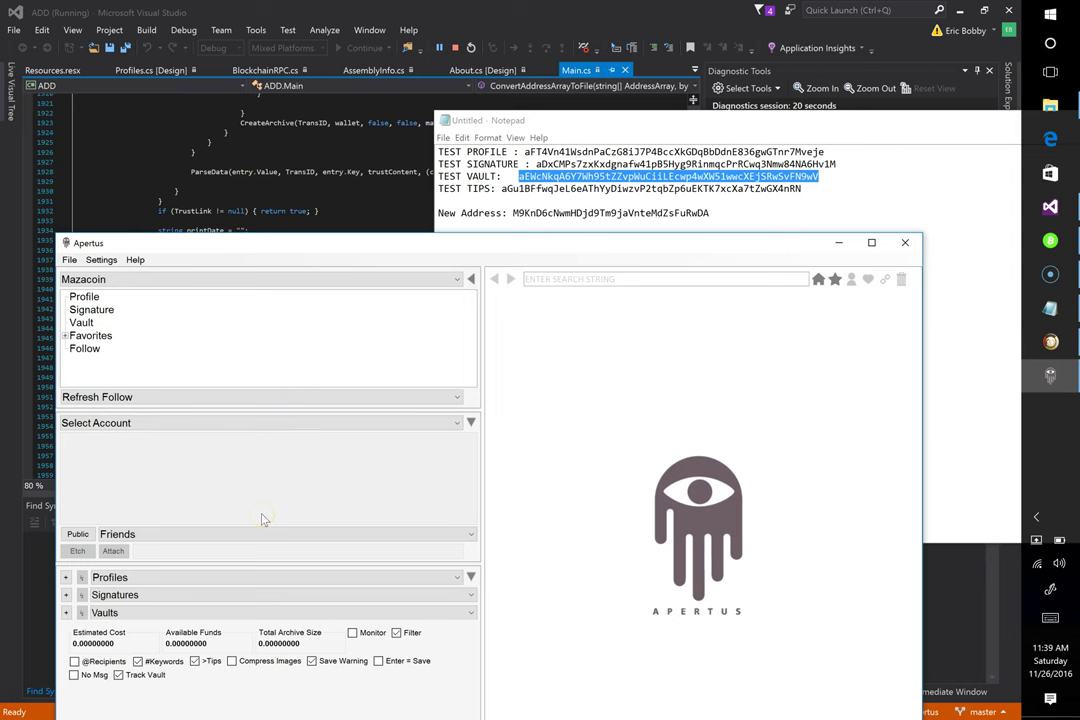
# Import the copied key as a vault labelled TEST VAULT.
pyautogui.moveTo(299, 248); pyautogui.dragTo(313, 181)
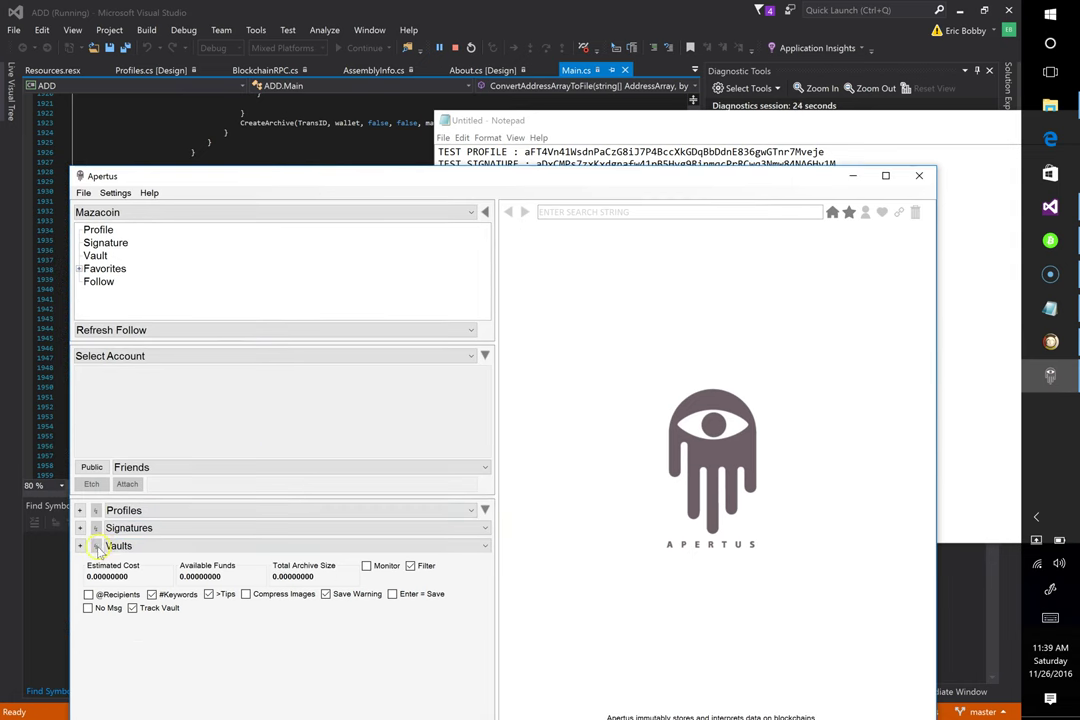
pyautogui.click(80, 546)
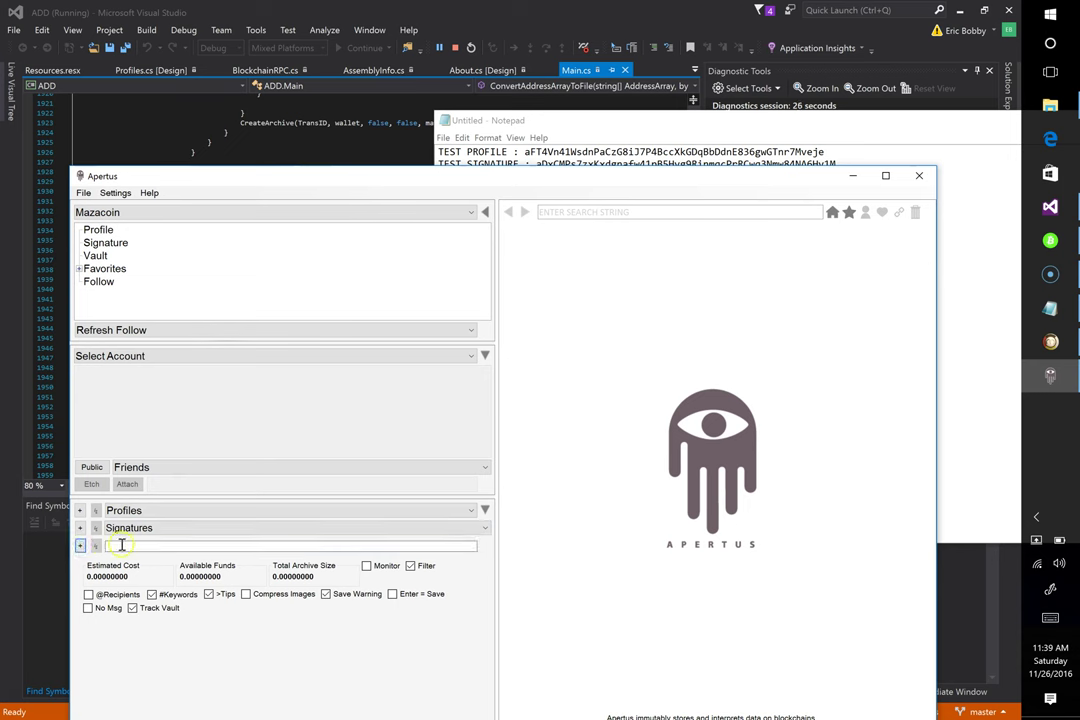
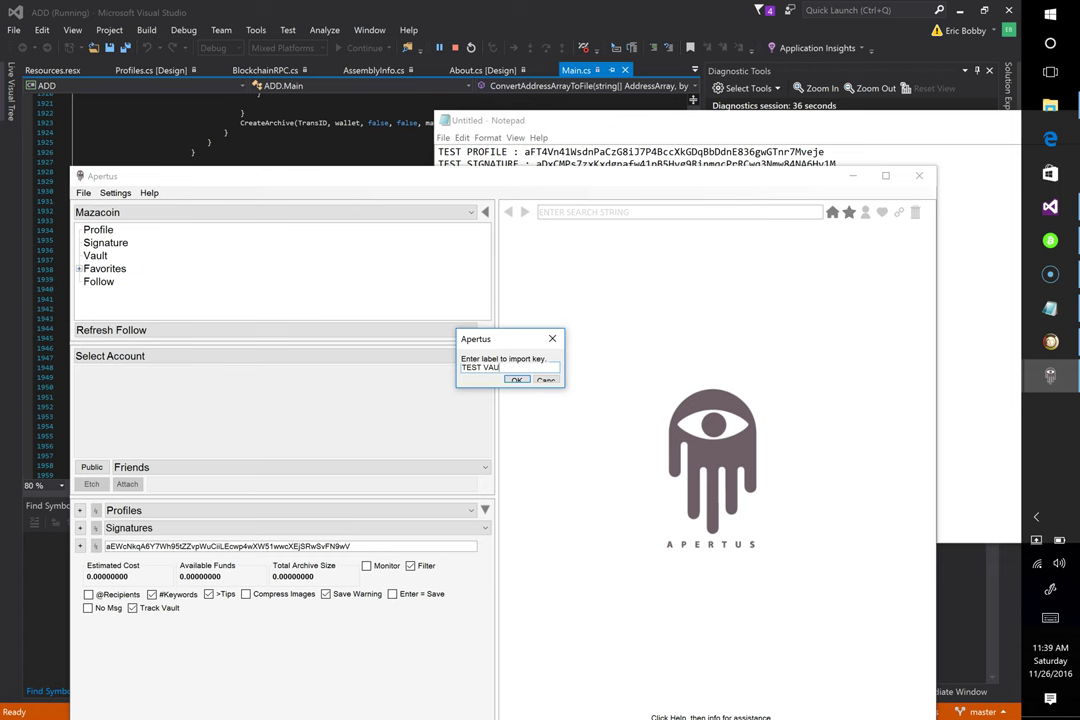
pyautogui.click(516, 380)
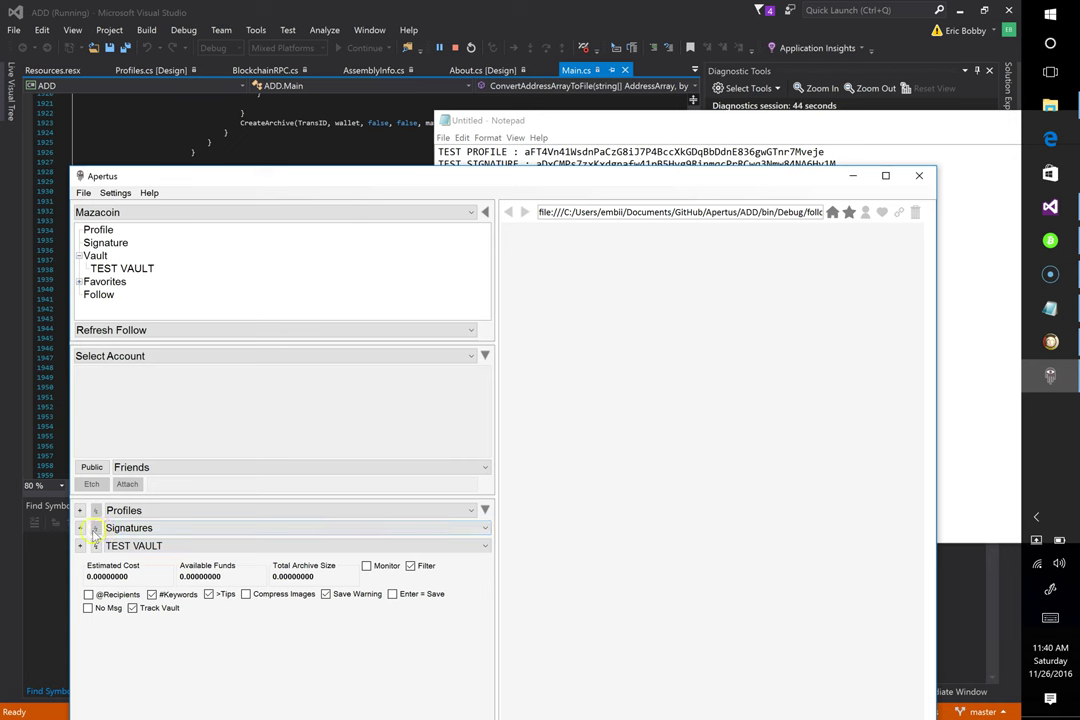
pyautogui.click(97, 529)
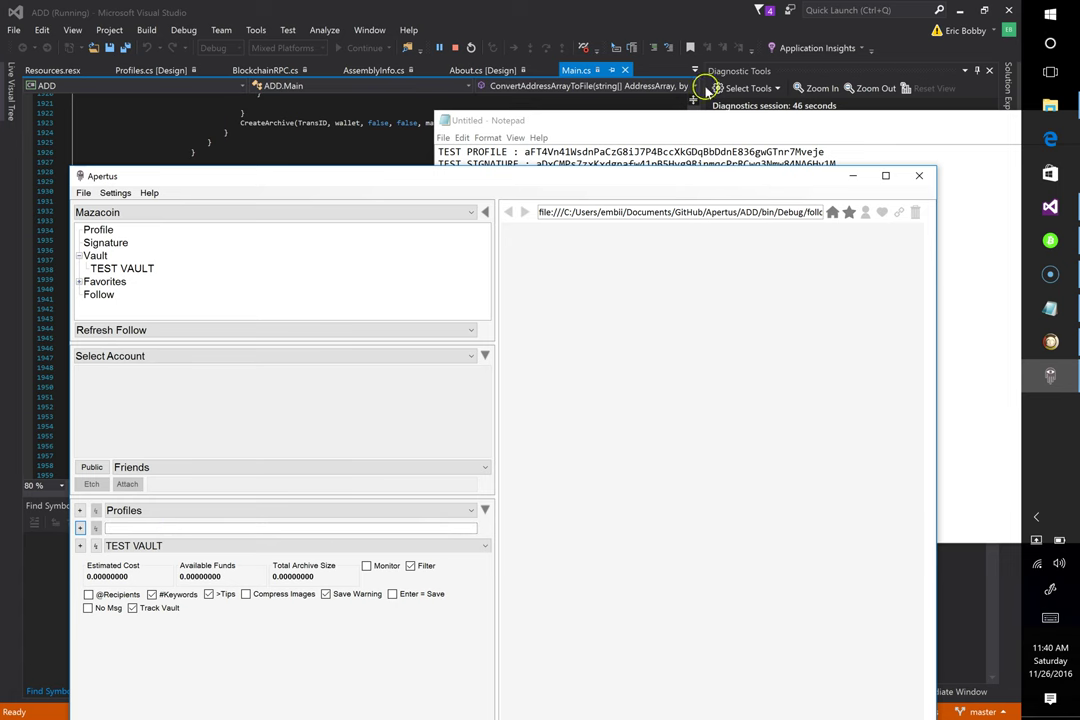
# Copy the TEST SIGNATURE key from Notepad and import it into Apertus as Test Signature.
pyautogui.click(685, 117)
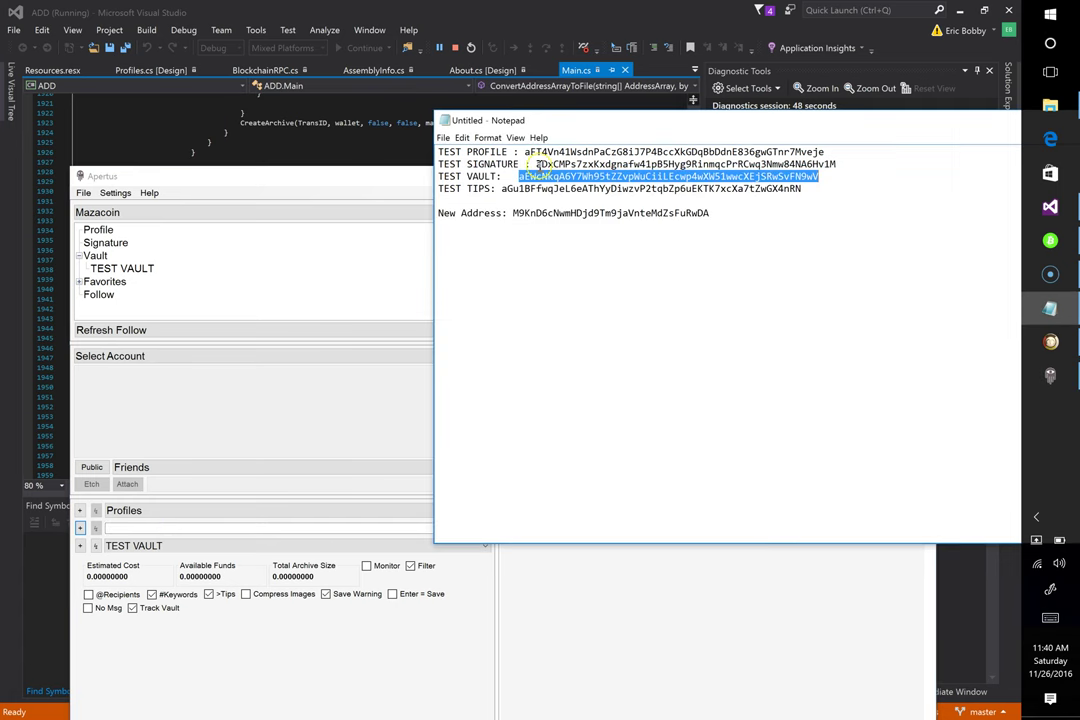
pyautogui.moveTo(537, 164)
pyautogui.mouseDown()
pyautogui.moveTo(712, 152)
pyautogui.moveTo(723, 165)
pyautogui.moveTo(842, 165)
pyautogui.mouseUp()
pyautogui.hotkey('ctrl', 'c')
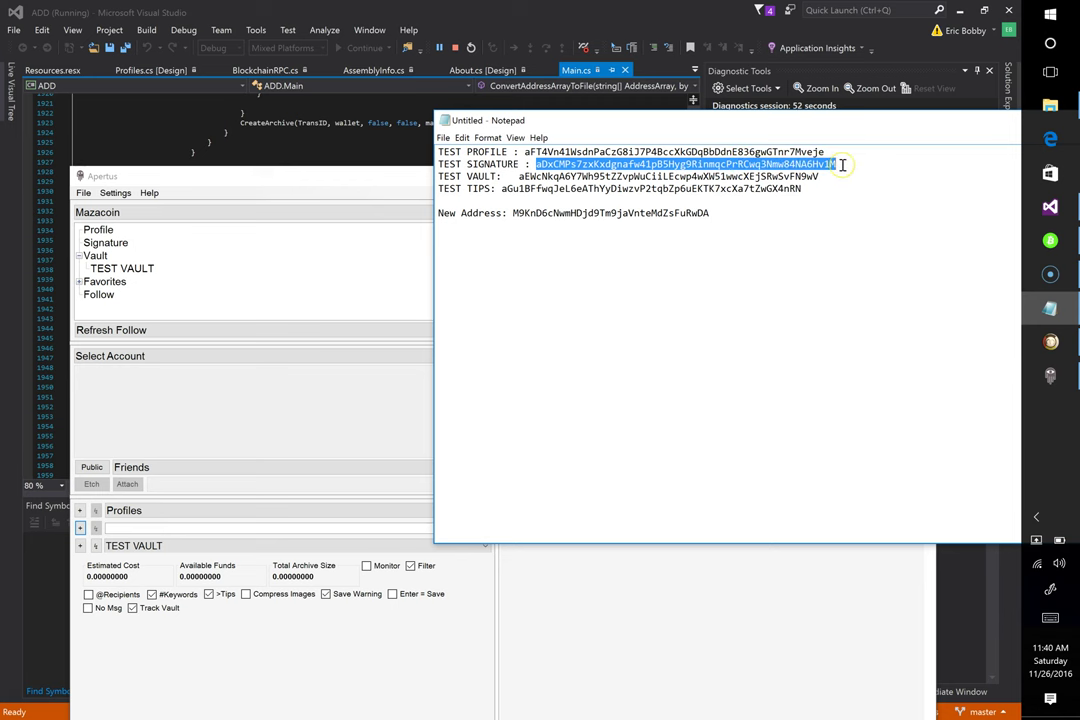
pyautogui.click(128, 527)
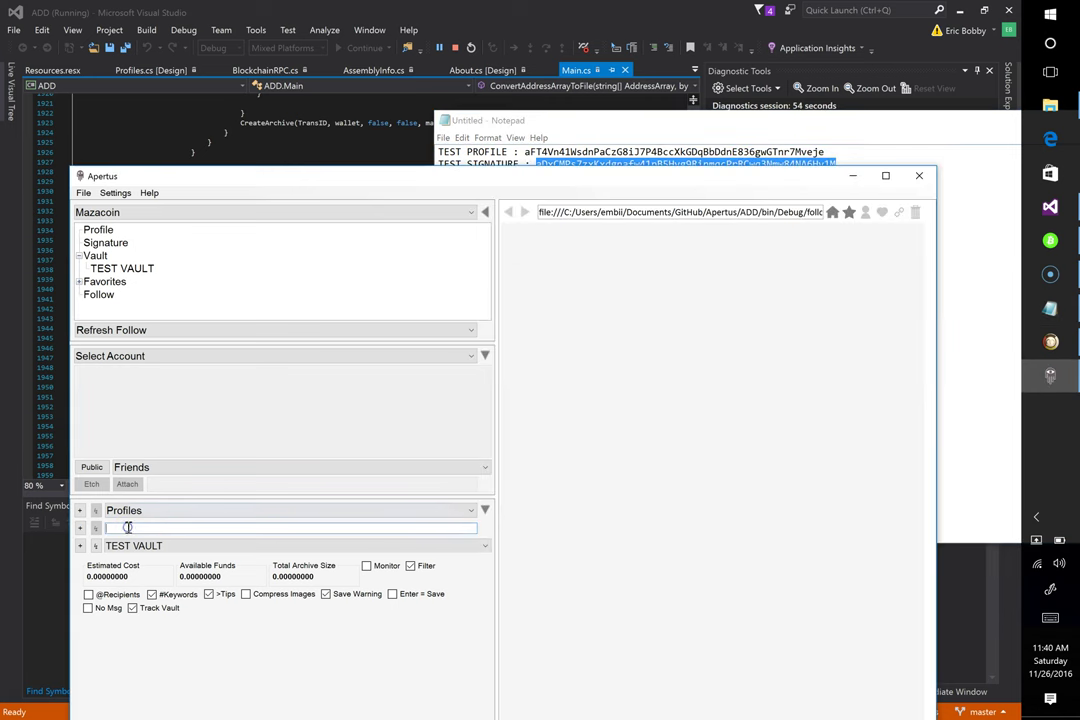
pyautogui.hotkey('ctrl', 'v')
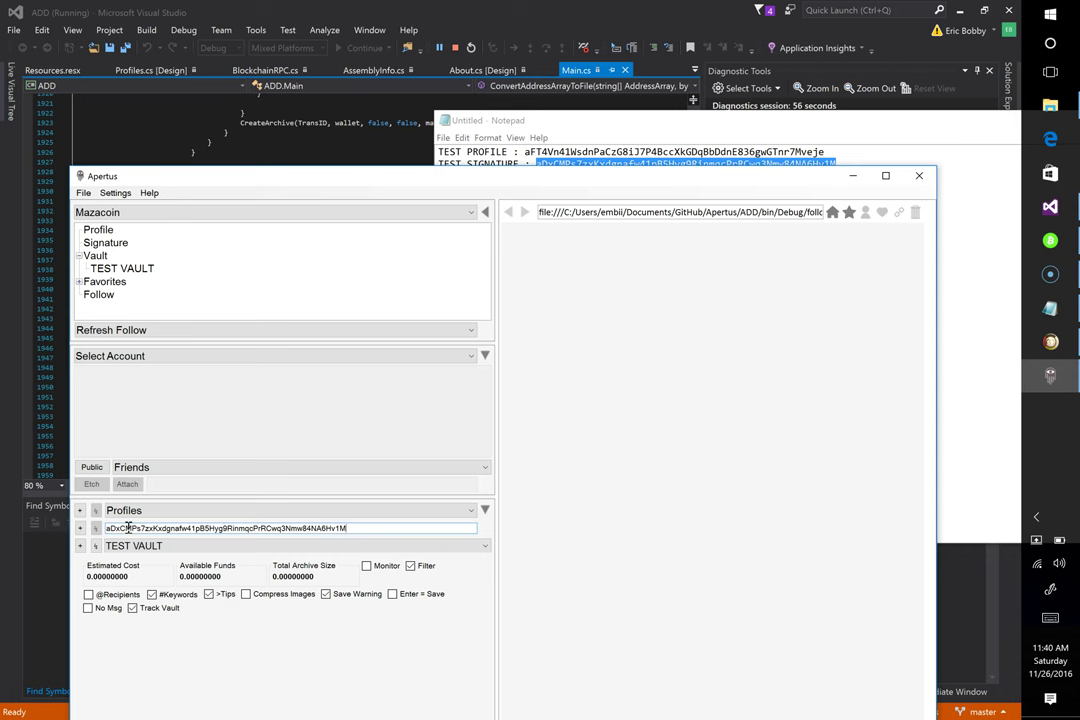
pyautogui.press('Return')
pyautogui.write('Test Signature')
pyautogui.press('Return')
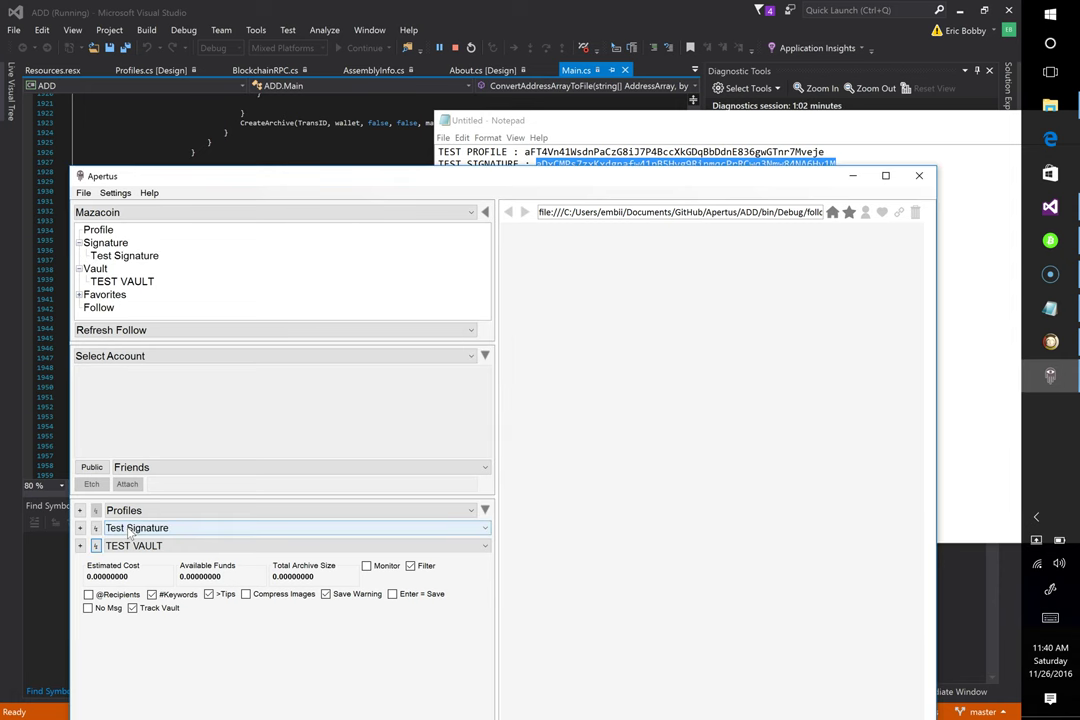
# Open the Profile window and copy the TEST PROFILE key from the Notepad backup.
pyautogui.click(80, 511)
pyautogui.moveTo(222, 124); pyautogui.dragTo(335, 202)
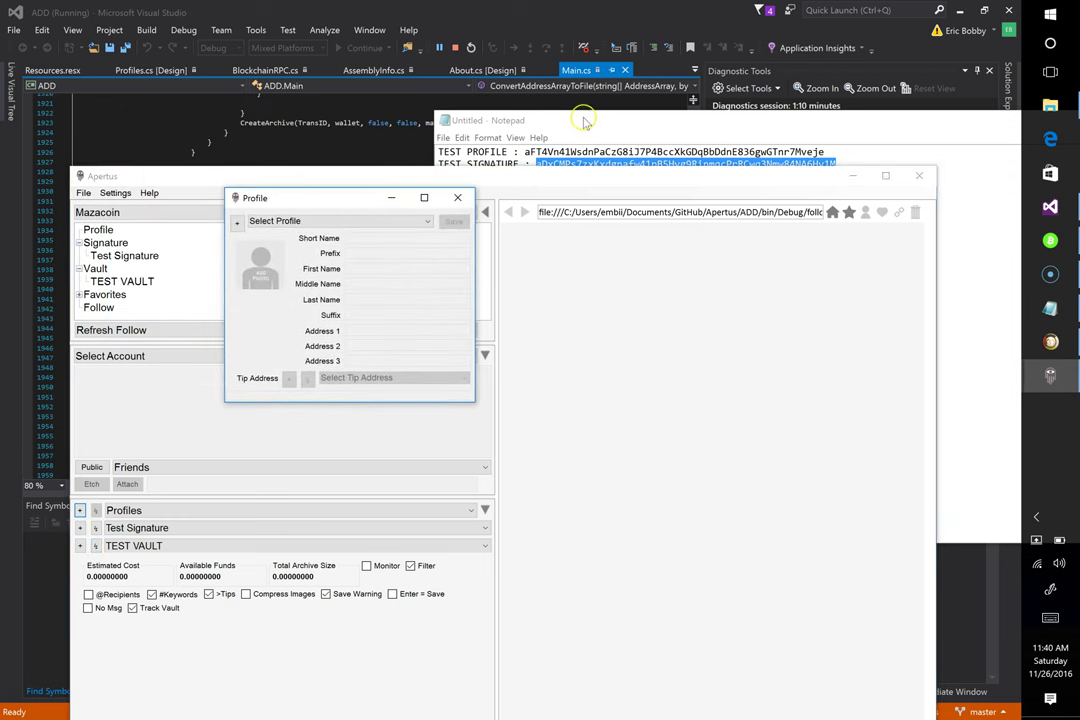
pyautogui.moveTo(581, 119); pyautogui.dragTo(680, 113)
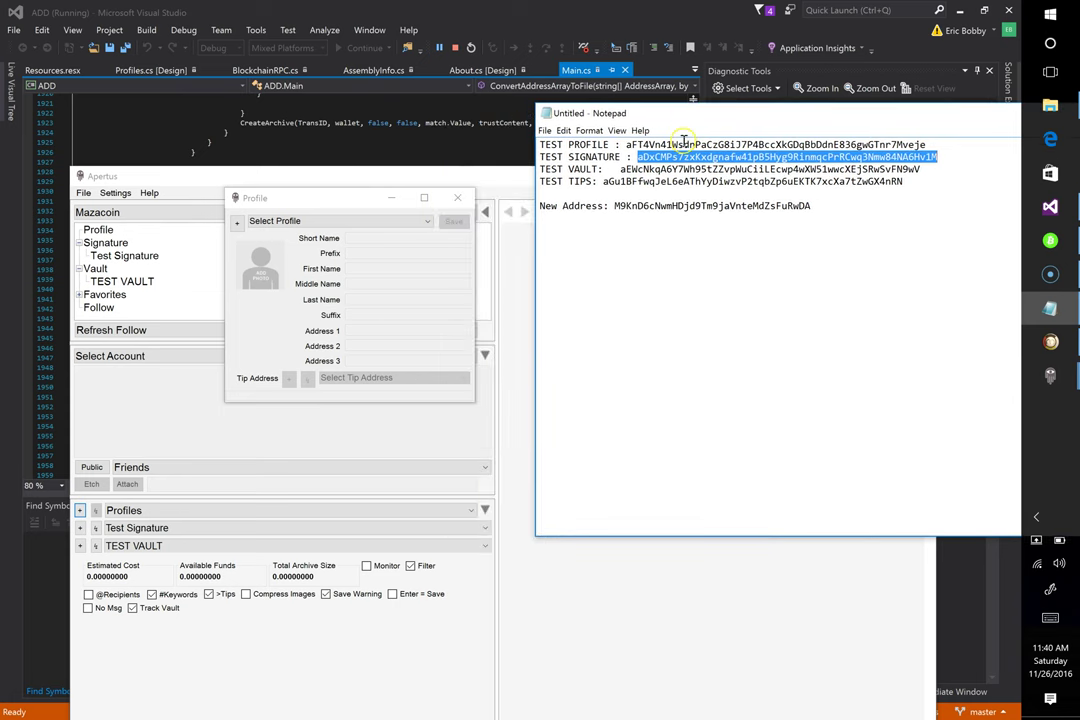
pyautogui.doubleClick(683, 143)
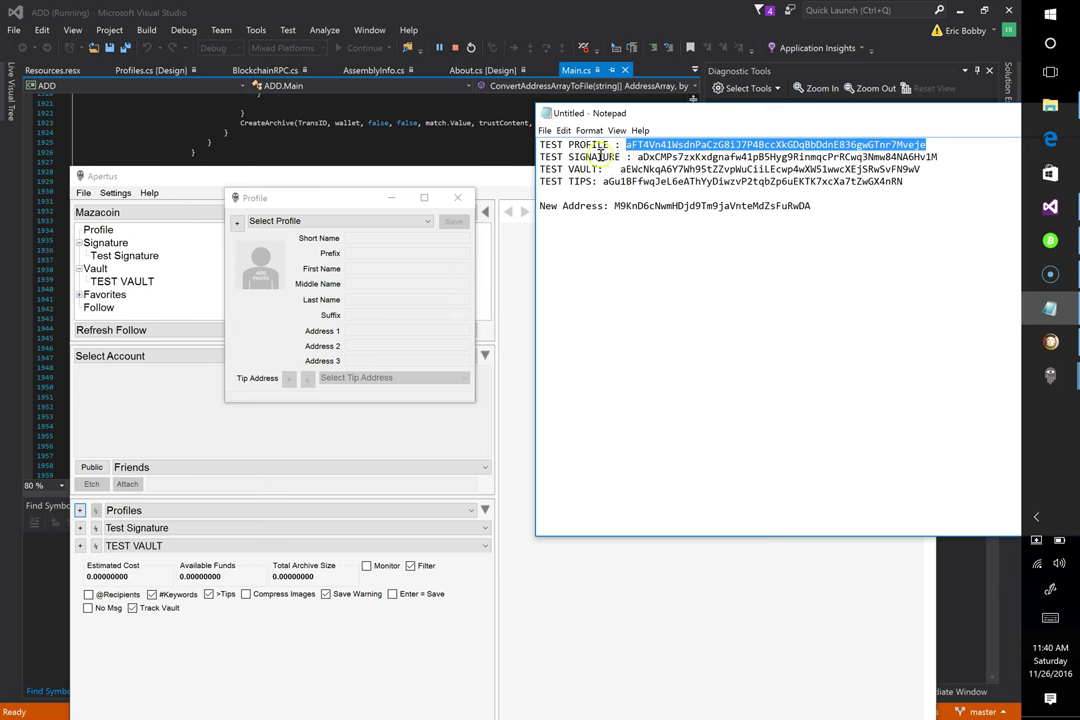
# Add the copied key as a new profile labelled TEST PROFILE.
pyautogui.click(314, 221)
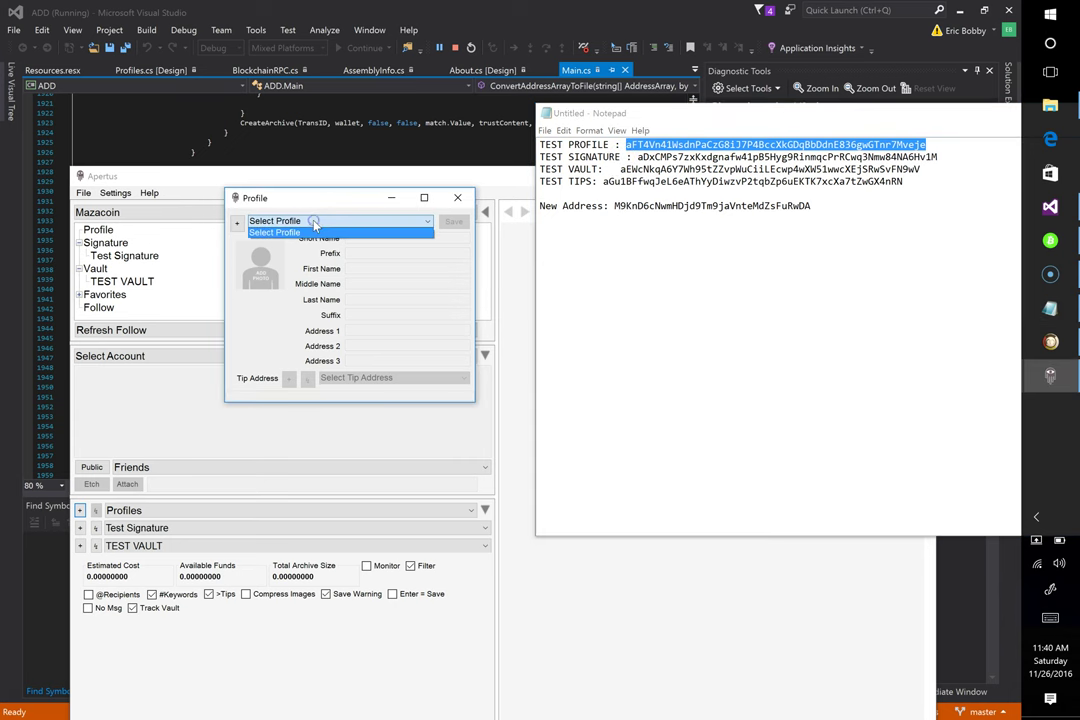
pyautogui.click(236, 224)
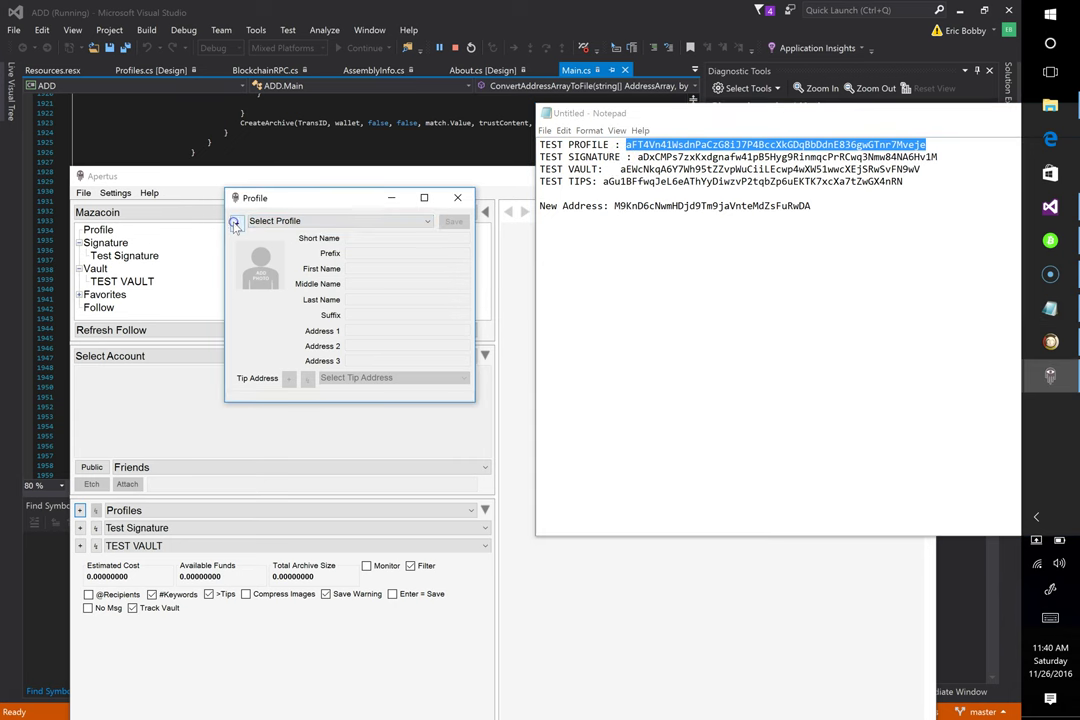
pyautogui.click(237, 226)
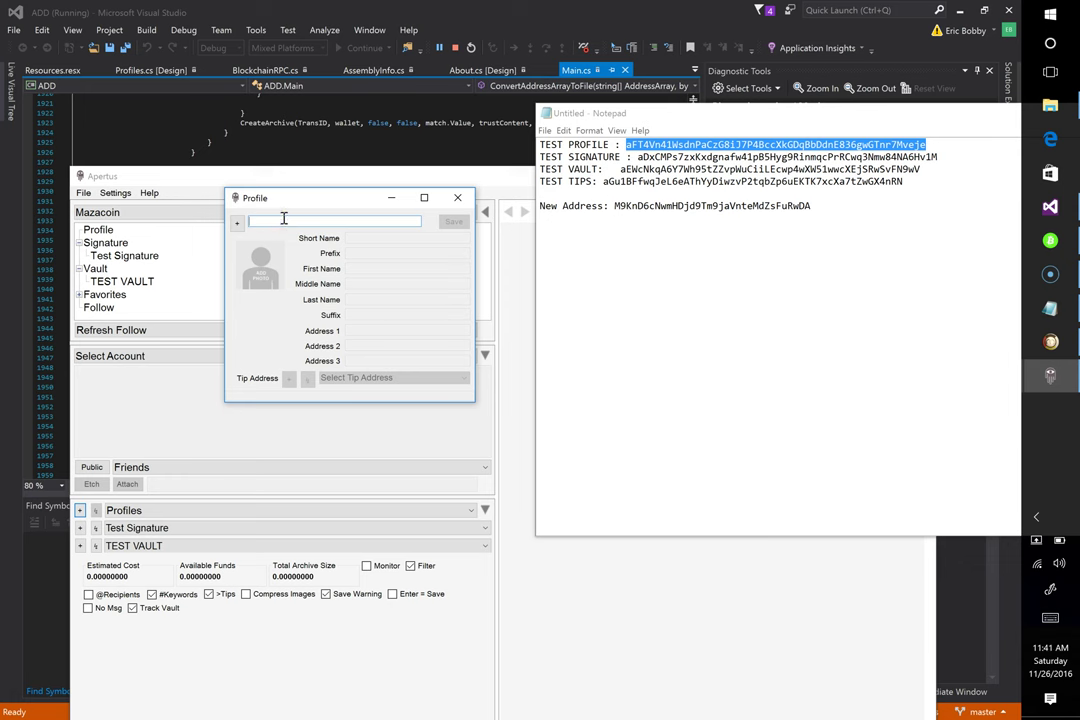
pyautogui.write('TEST PROFILE')
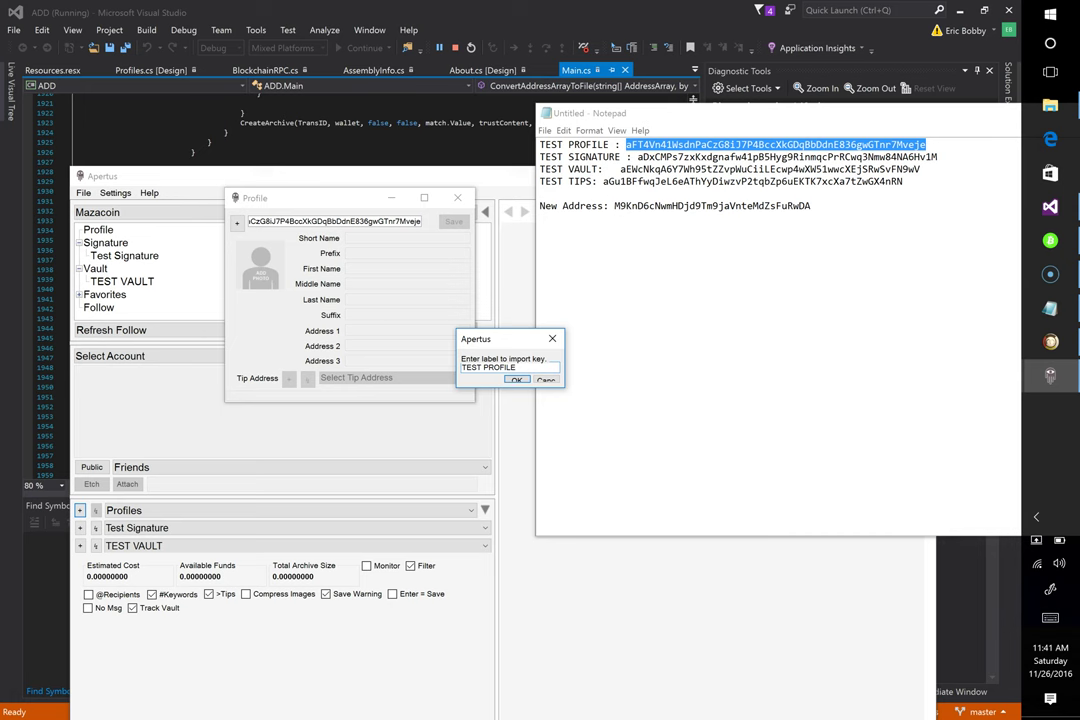
pyautogui.press('Return')
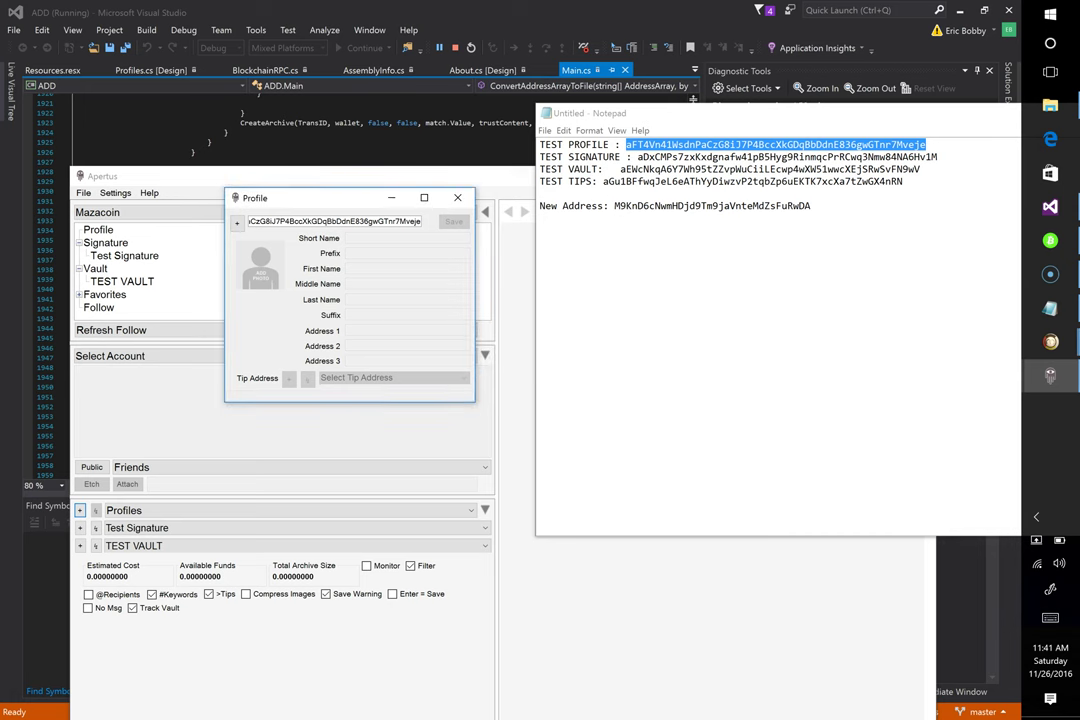
pyautogui.moveTo(1063, 344)
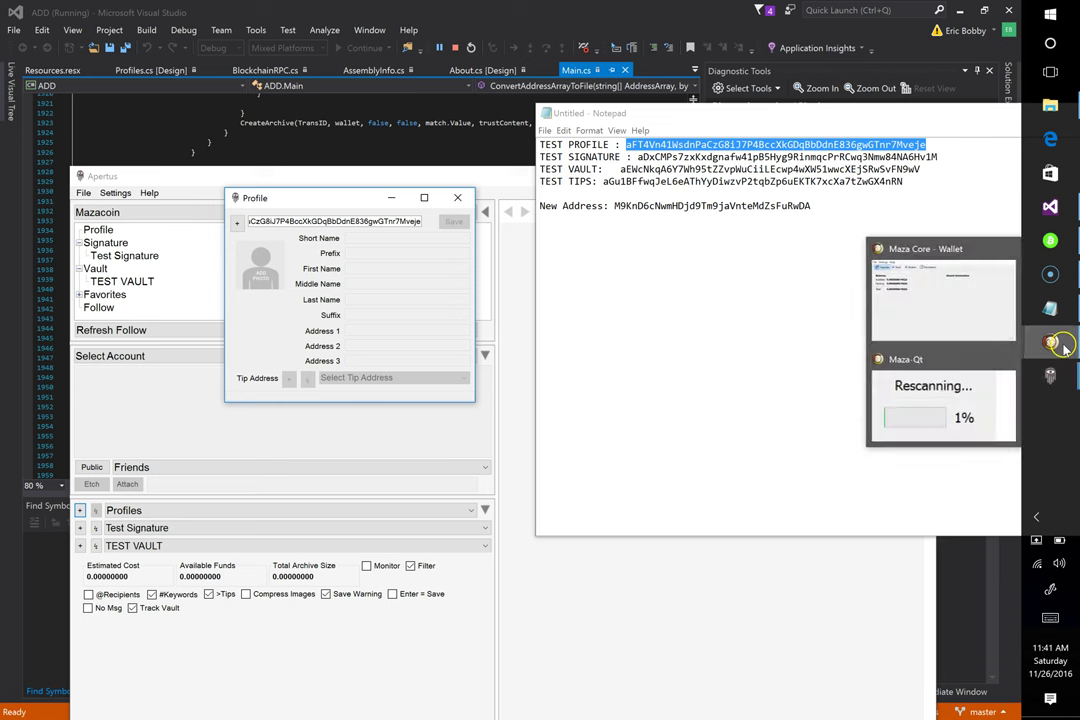
pyautogui.click(964, 371)
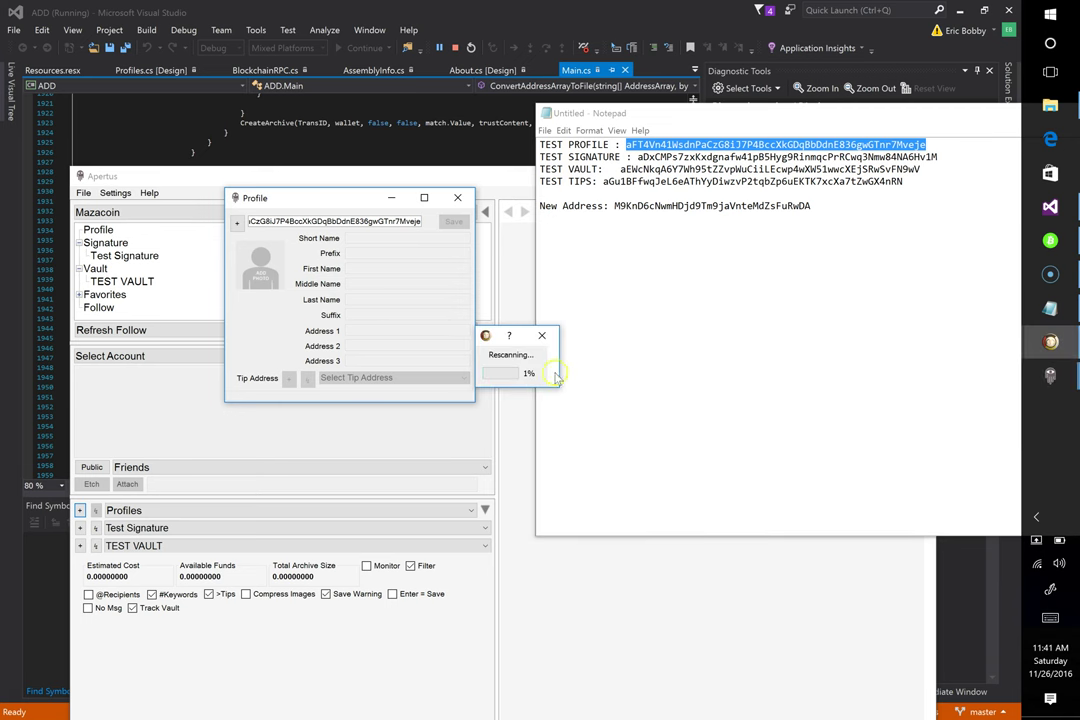